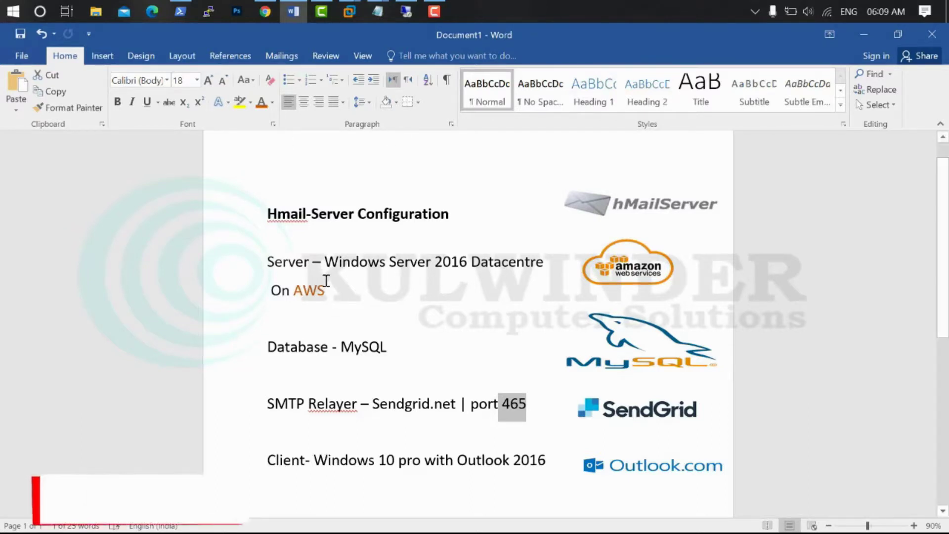
Highlight the Windows Server 2016, MySQL and AWS mentions, then connect to 65.1.130.117 via Remote Desktop
drag(325, 263, 471, 262)
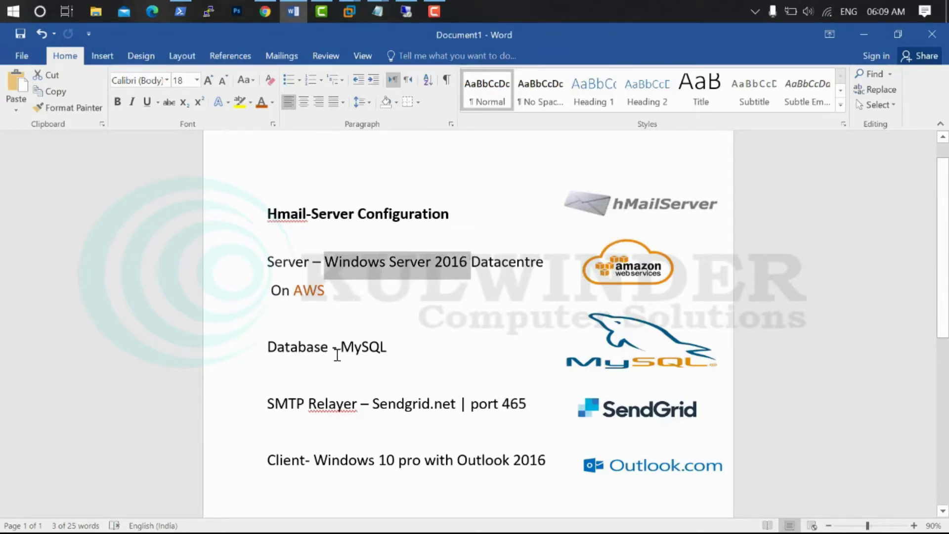
double_click(350, 348)
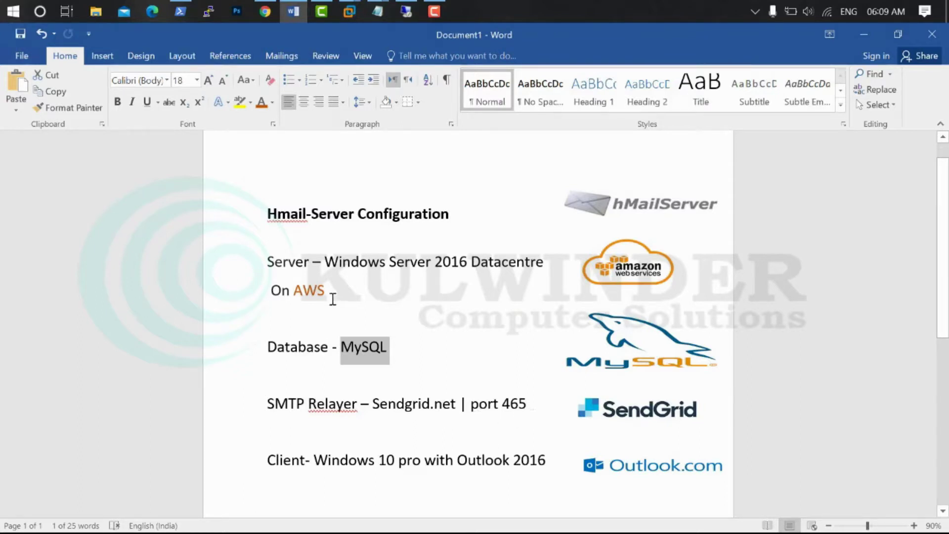
drag(333, 299, 303, 291)
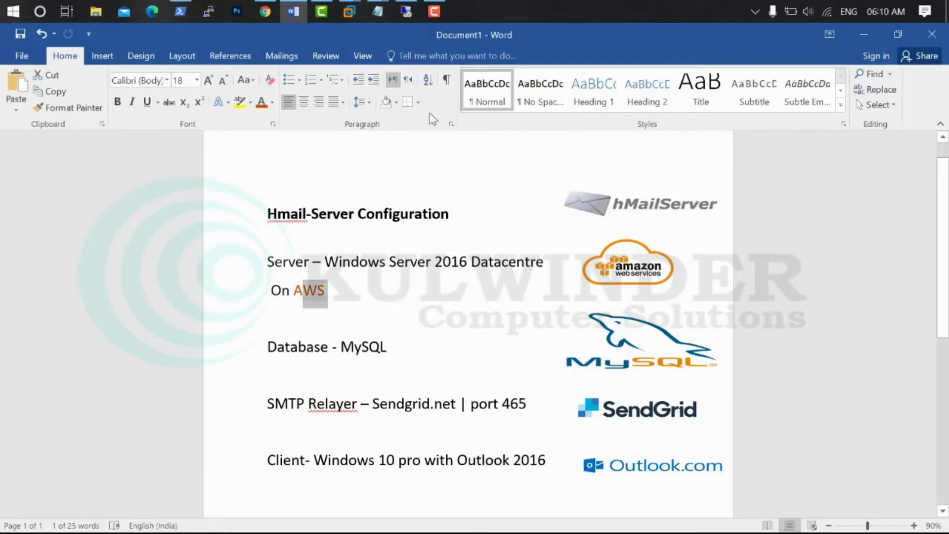
click(406, 12)
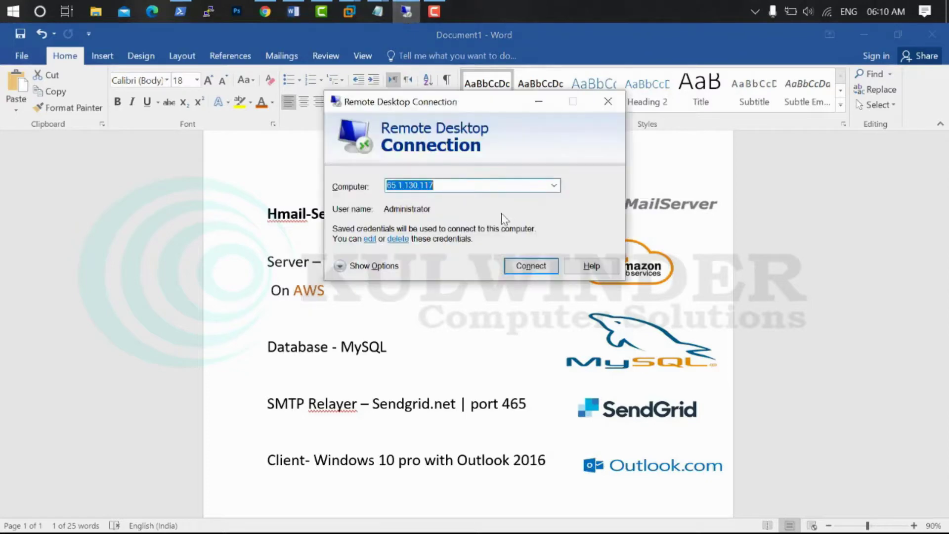
click(526, 267)
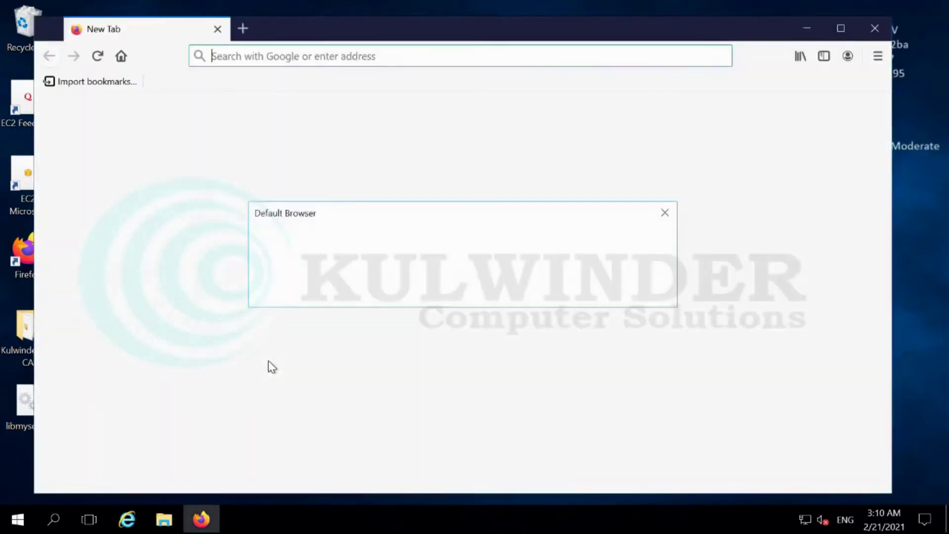
Search 'mysql community download' and open the MySQL Installer for Windows downloads page
click(528, 291)
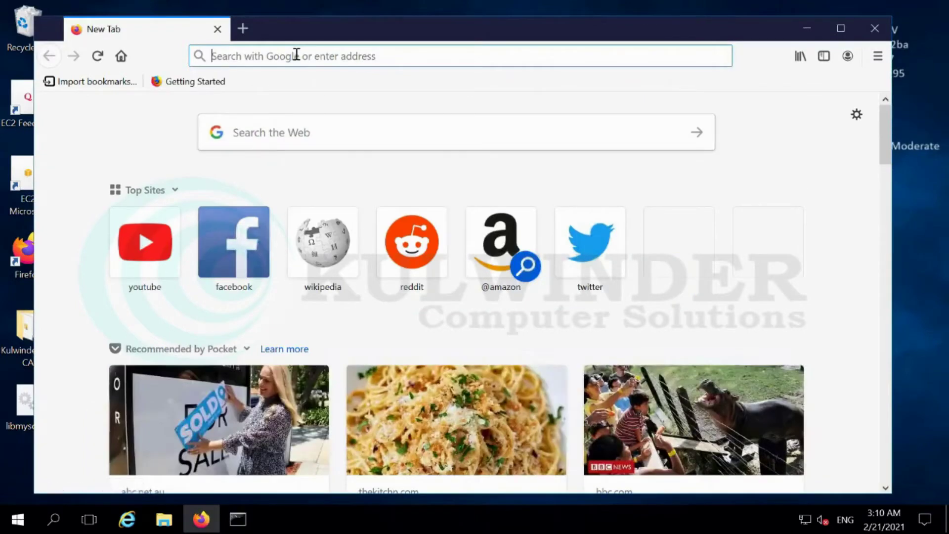
click(296, 55)
text(my)
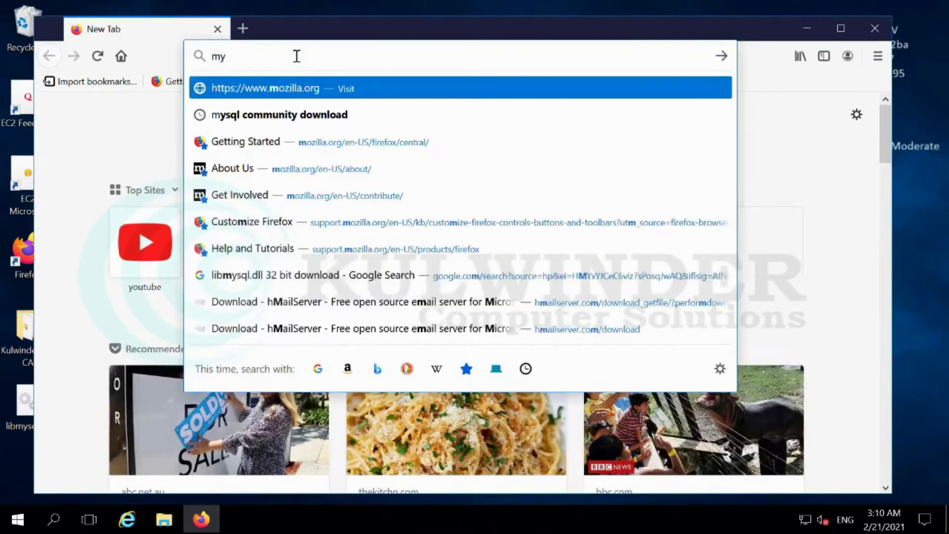
text(sql comm)
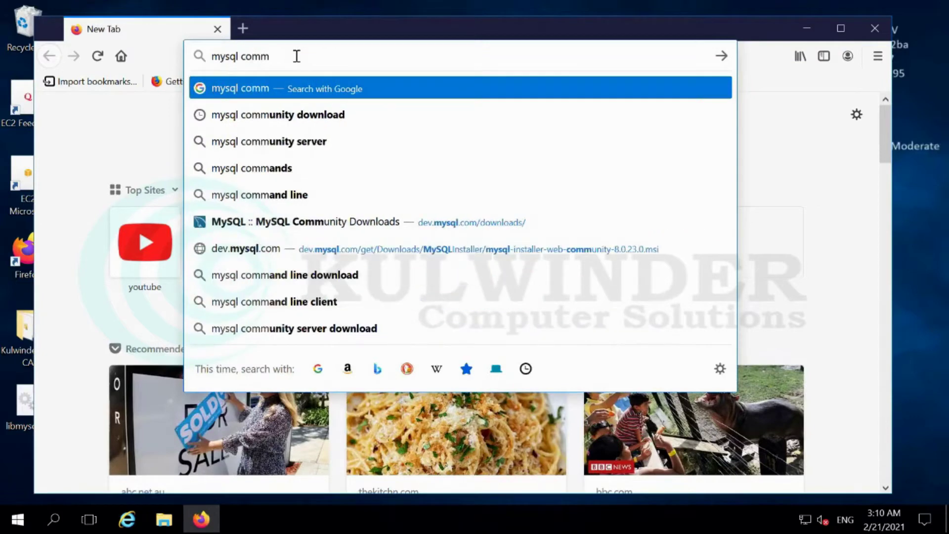
click(304, 118)
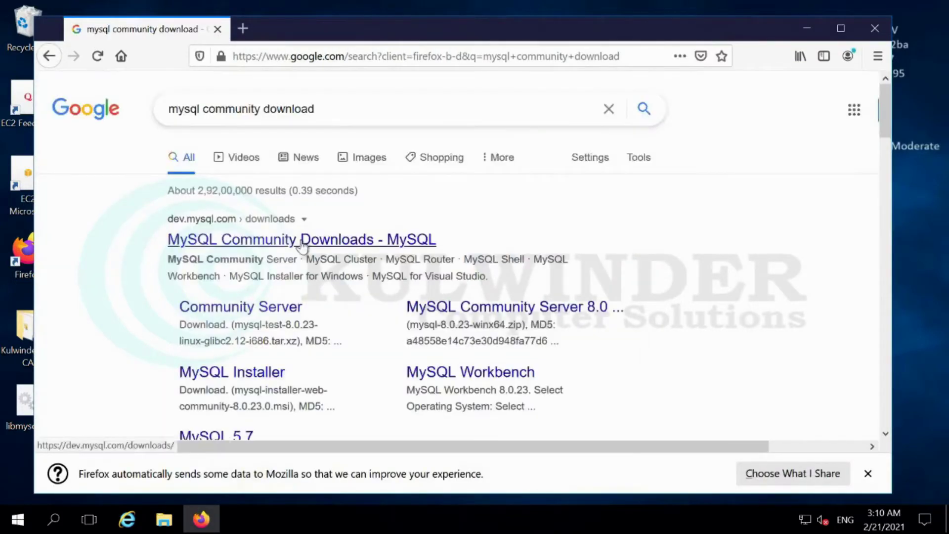
click(217, 233)
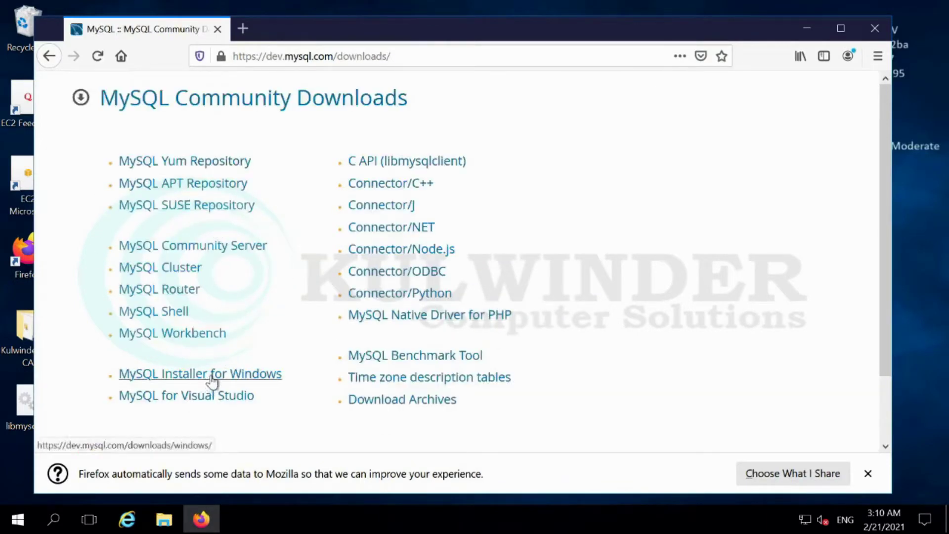
click(183, 374)
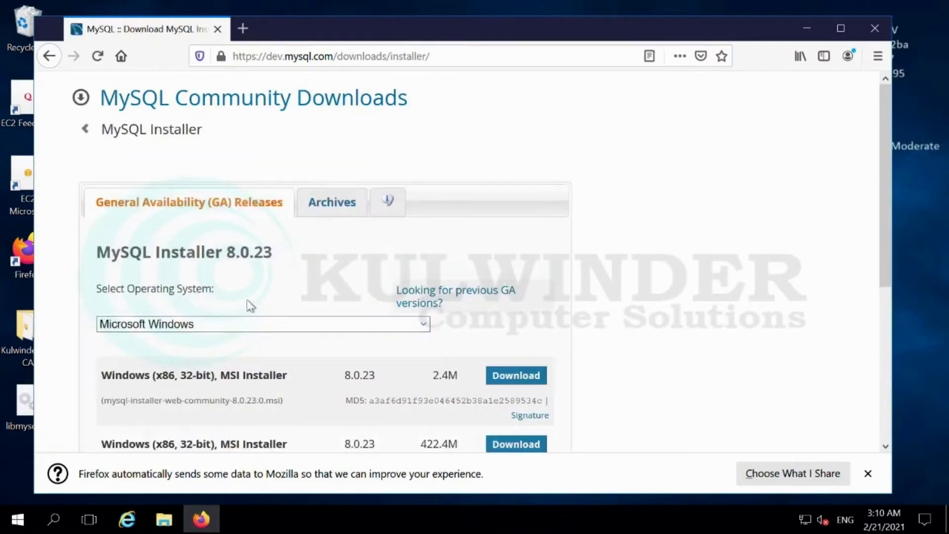
Download the 2.4M MySQL Installer 8.0.23 web package without signing in, then open its folder
click(506, 379)
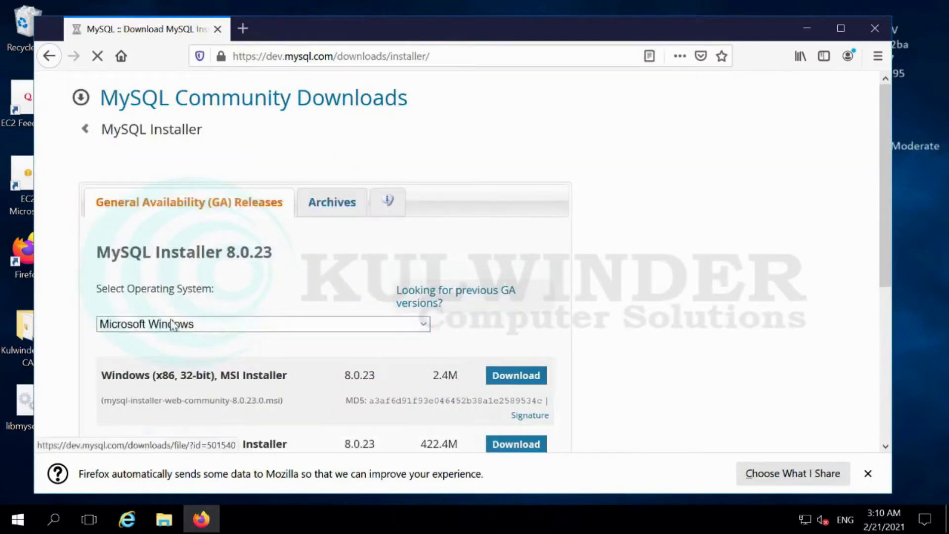
scroll(170, 343, down, 3)
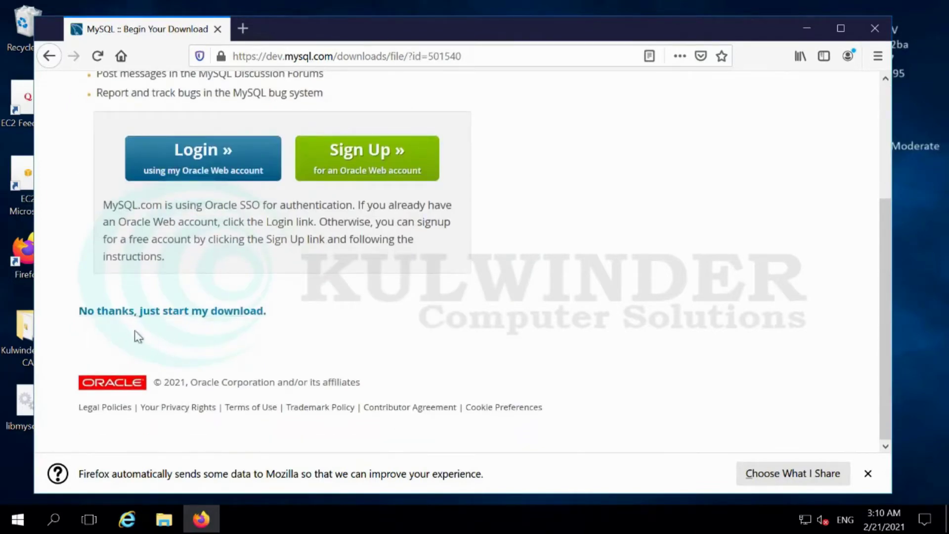
click(140, 316)
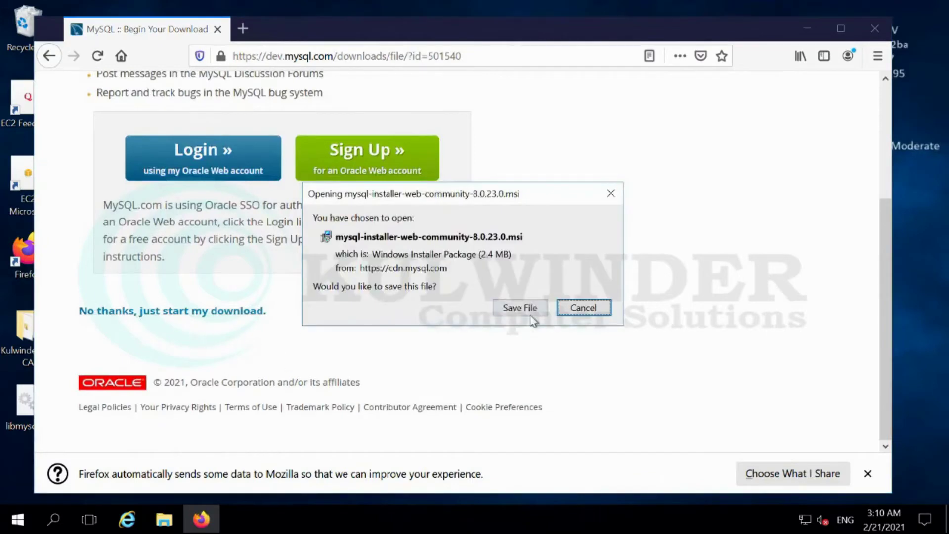
click(524, 310)
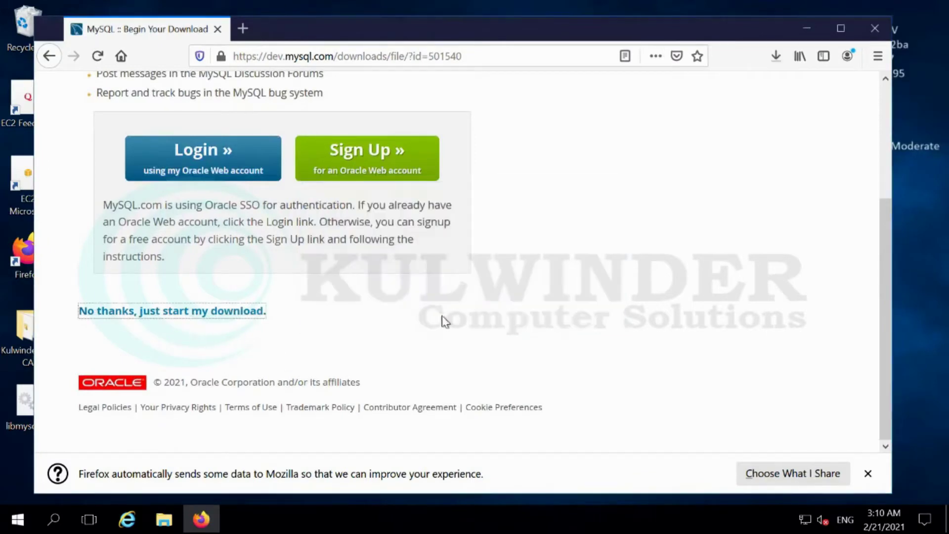
click(775, 61)
click(765, 94)
Run mysql-installer-web-community-8.0.23.0(1) from Downloads, accepting the security warning
click(806, 28)
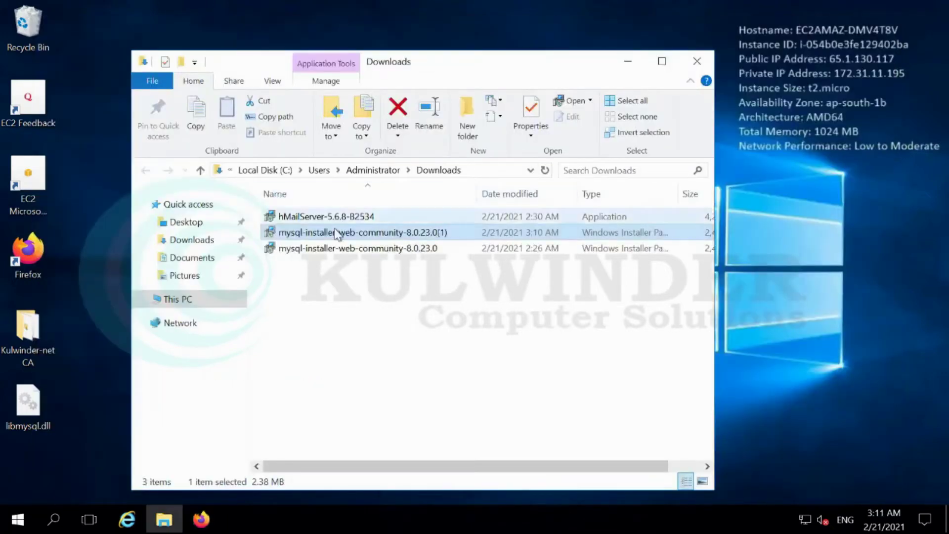
double_click(331, 237)
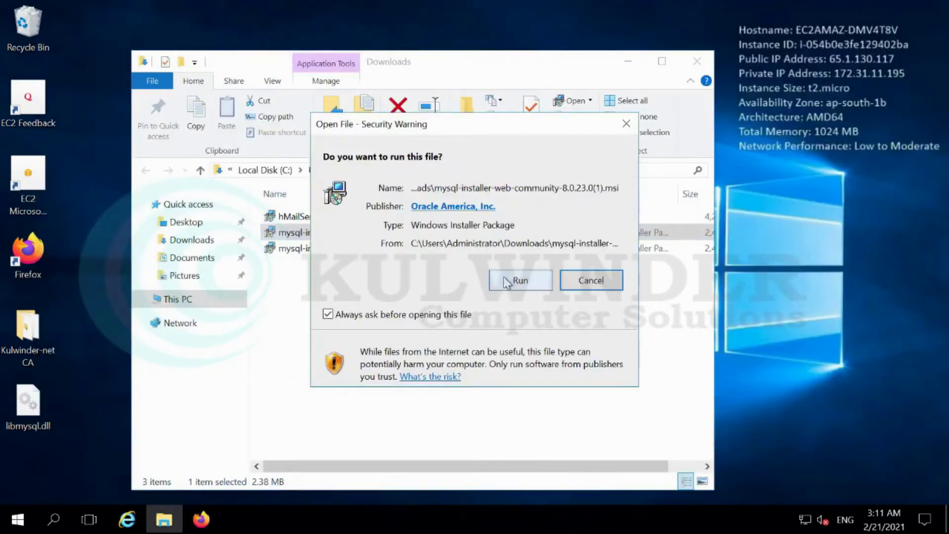
click(544, 278)
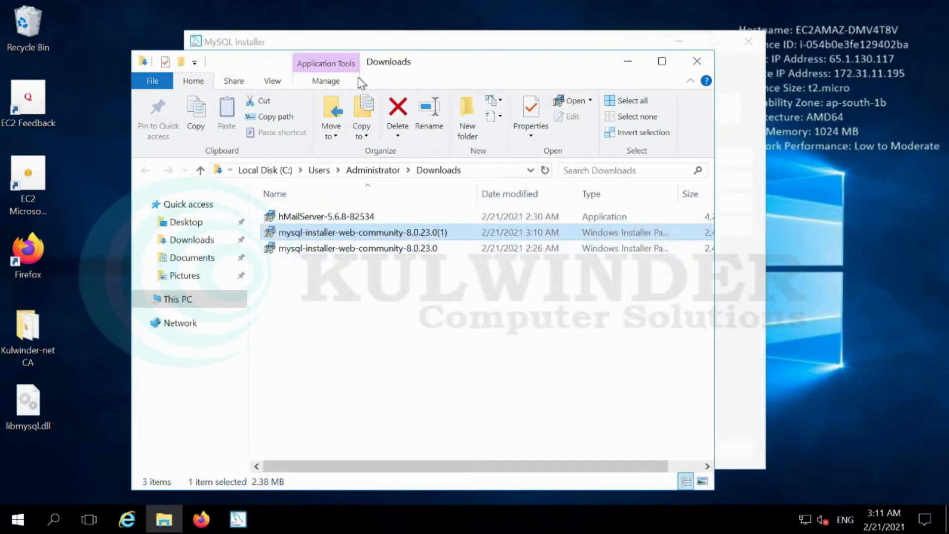
Choose the Server only setup and install the required Visual C++ 2019 redistributable
click(389, 47)
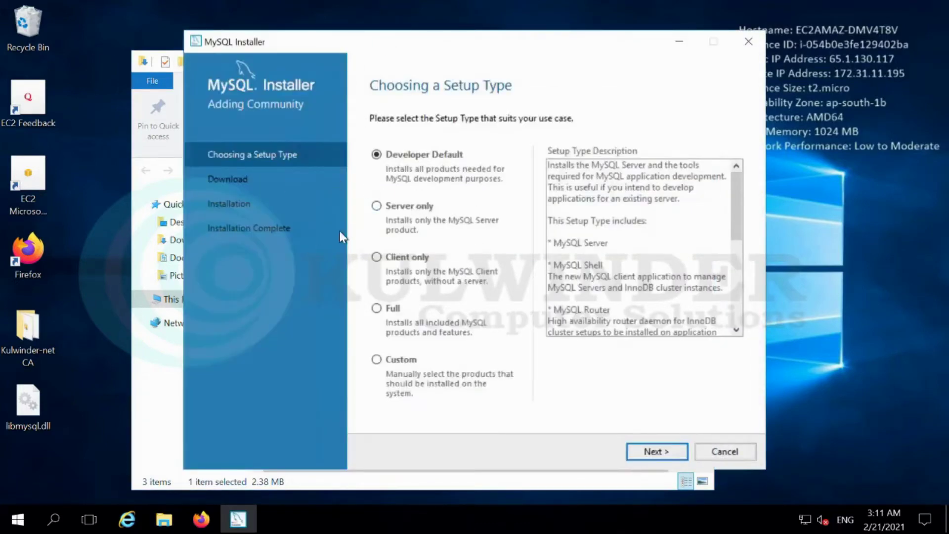
click(390, 210)
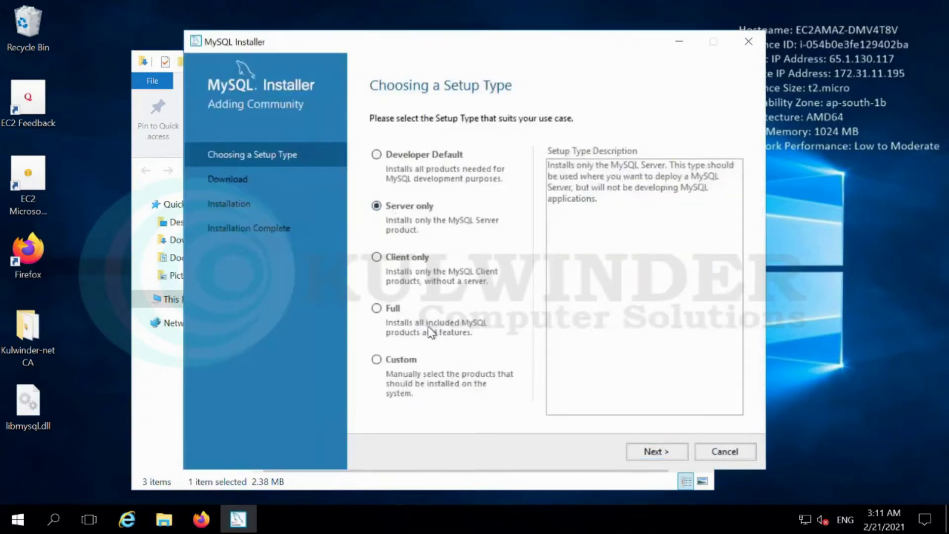
click(640, 451)
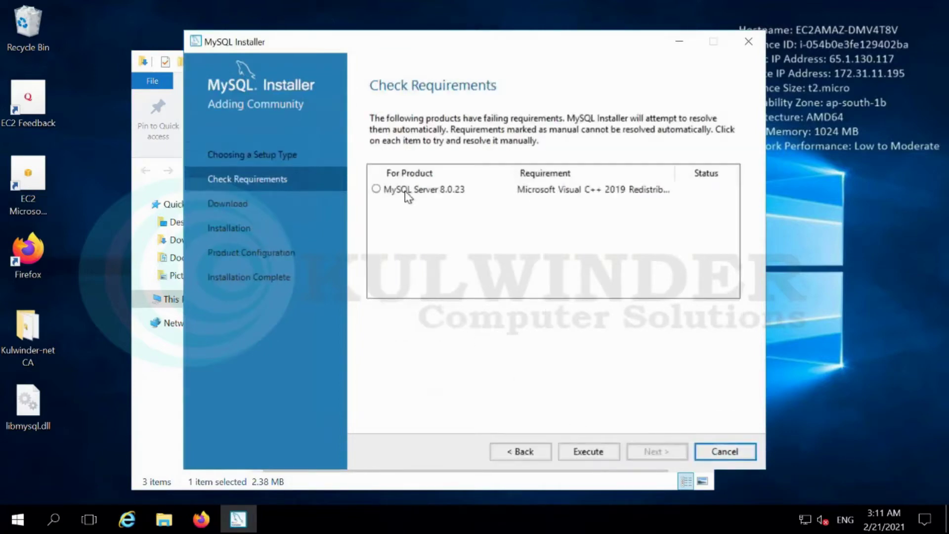
click(407, 192)
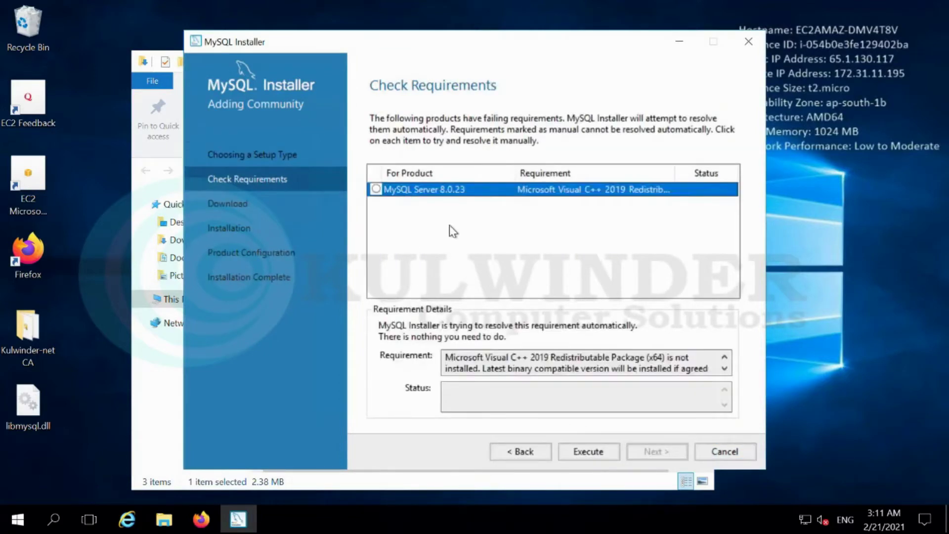
click(588, 450)
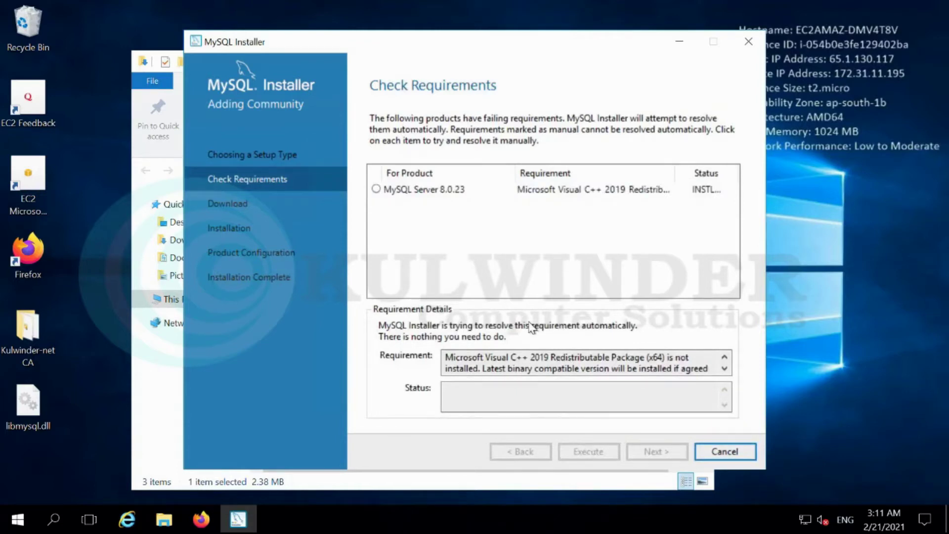
click(381, 326)
click(556, 345)
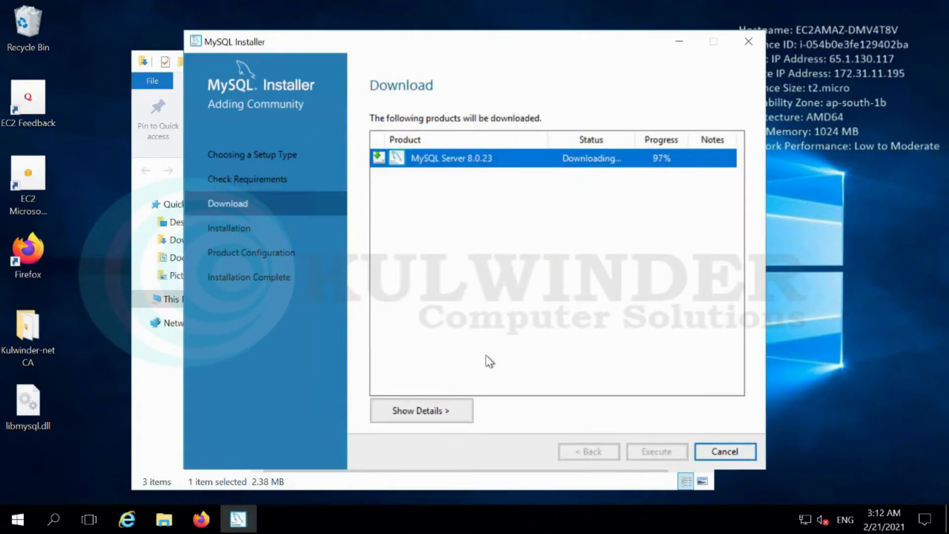
Download and install MySQL Server 8.0.23, then finish the installer
click(651, 458)
click(652, 456)
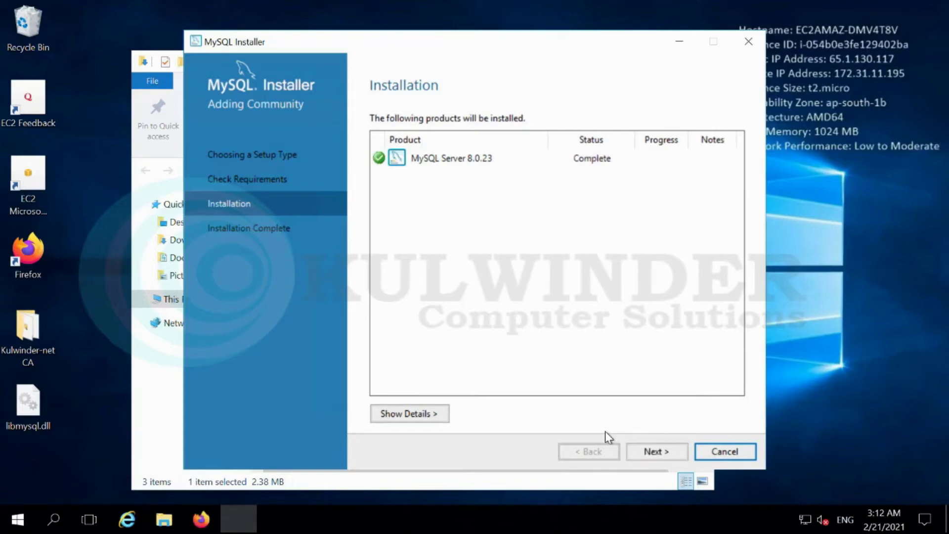
click(656, 452)
click(725, 451)
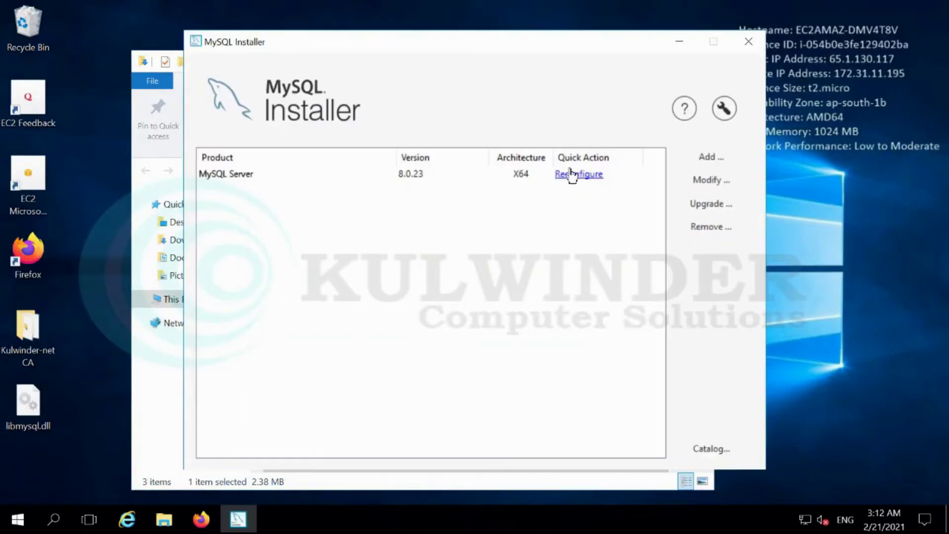
Reconfigure MySQL Server with the Server Computer config type and legacy authentication
click(572, 174)
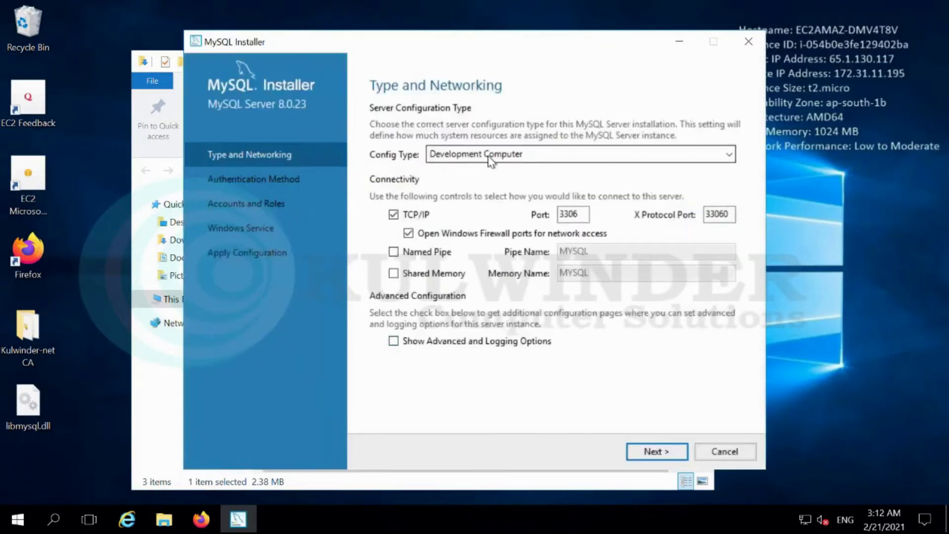
click(452, 156)
click(479, 235)
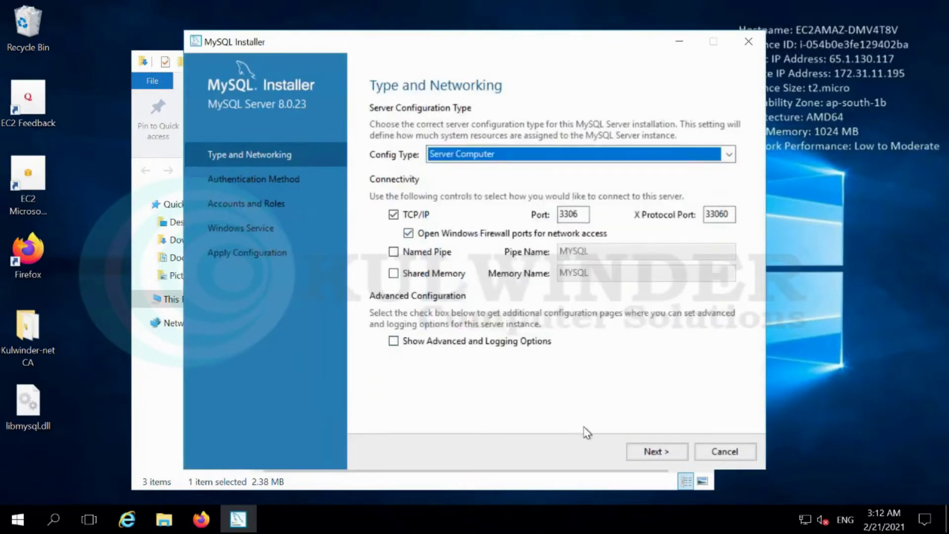
click(657, 452)
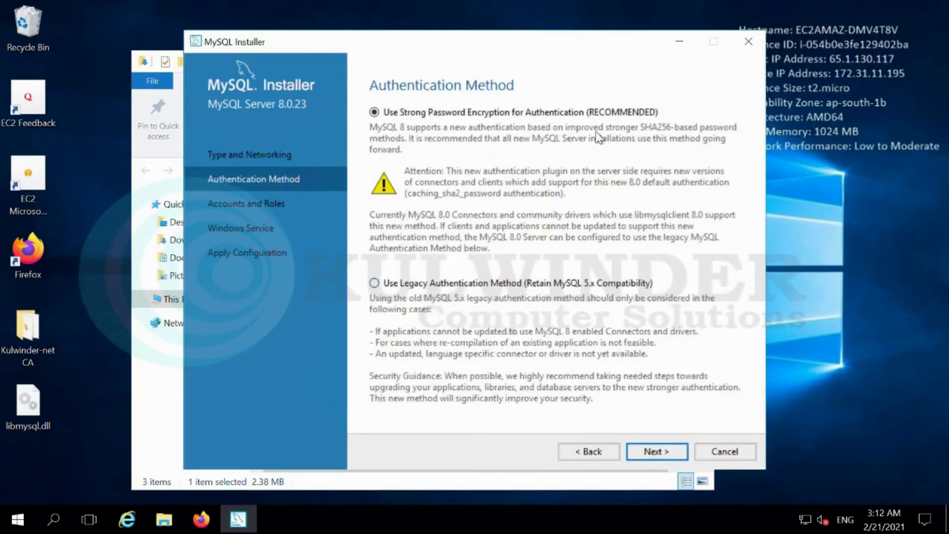
click(425, 284)
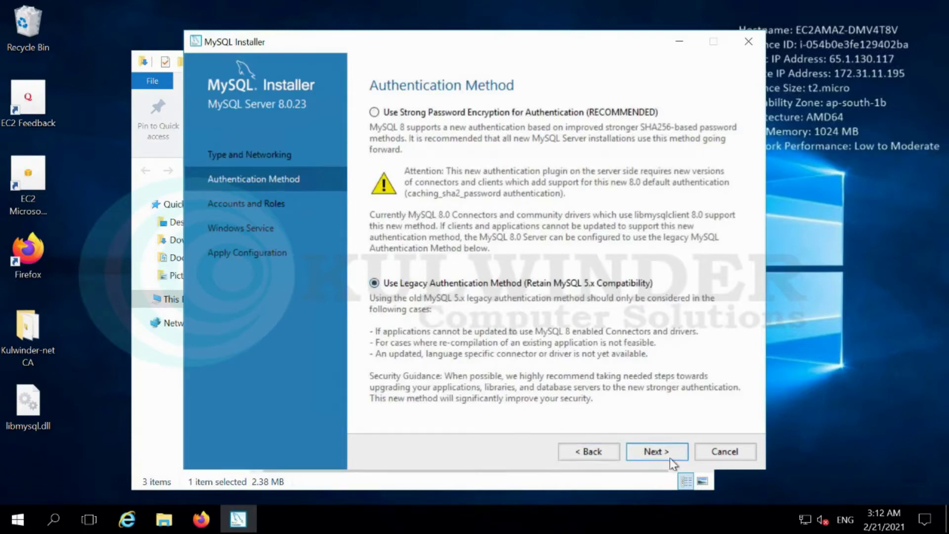
click(668, 452)
Enter and repeat a strong root password, and keep the Windows service name MySQL80
text(P)
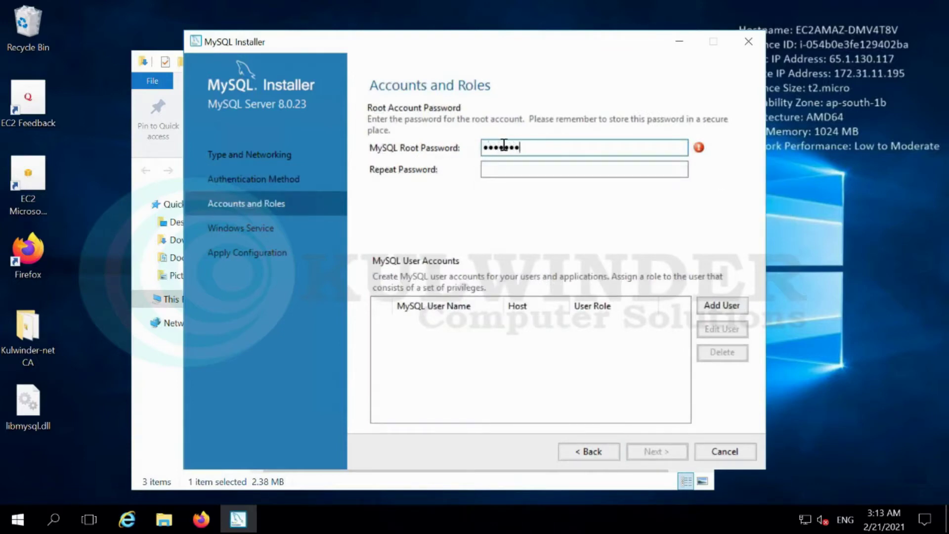
key(Tab)
text(Password@1234)
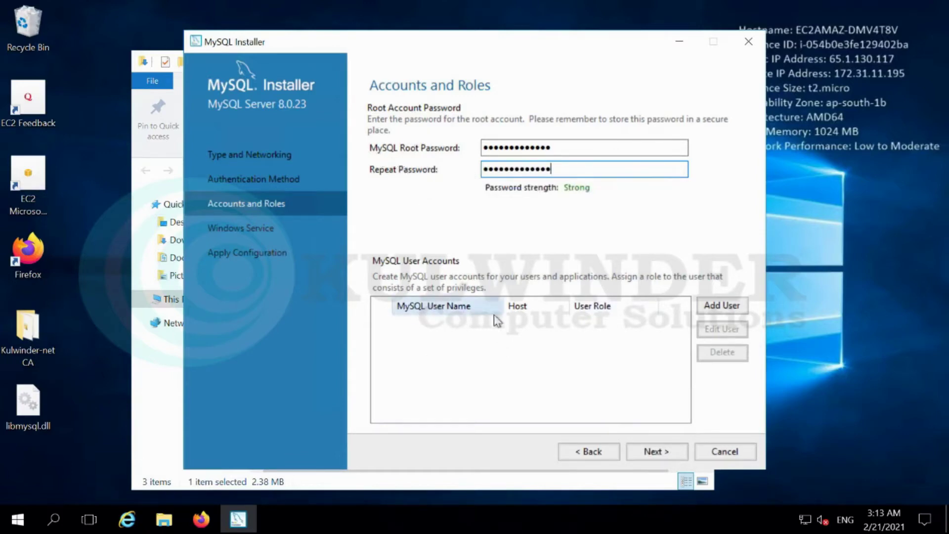
click(669, 452)
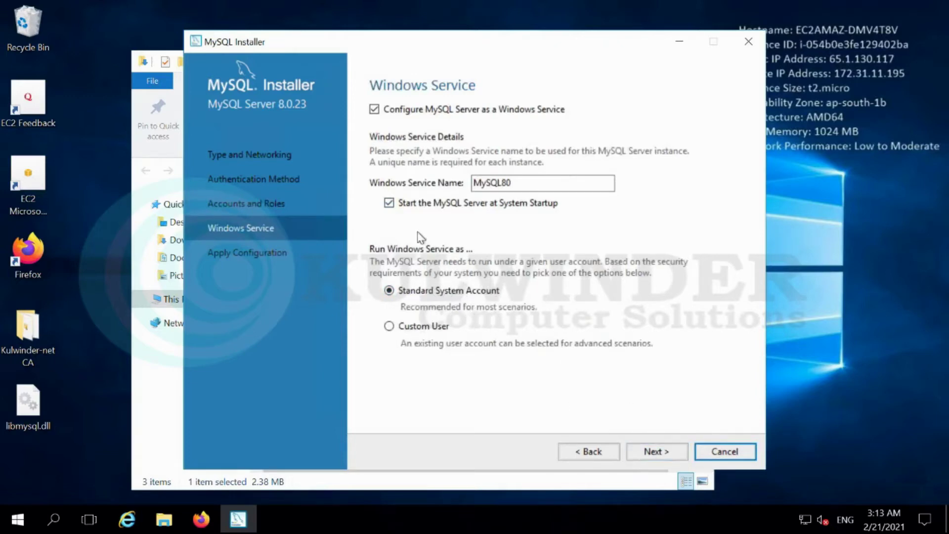
drag(542, 184, 475, 250)
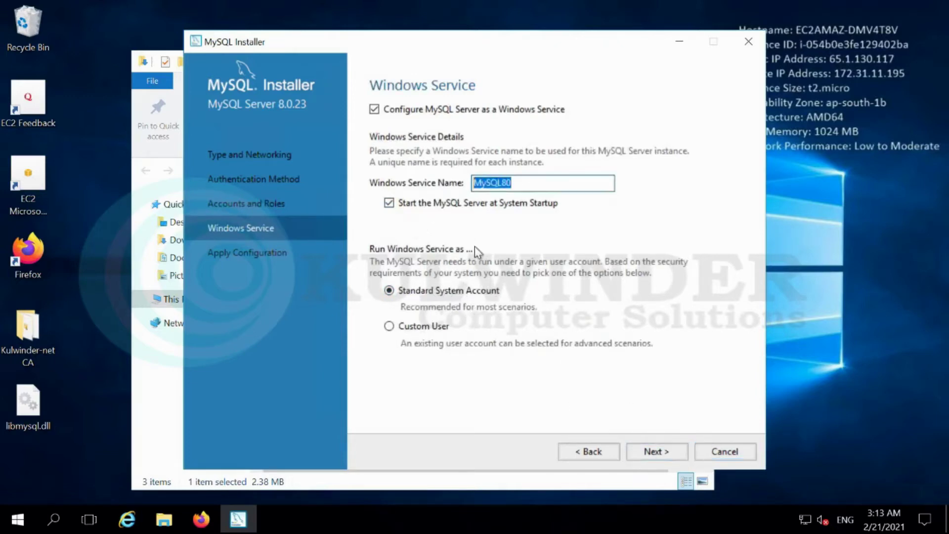
click(669, 451)
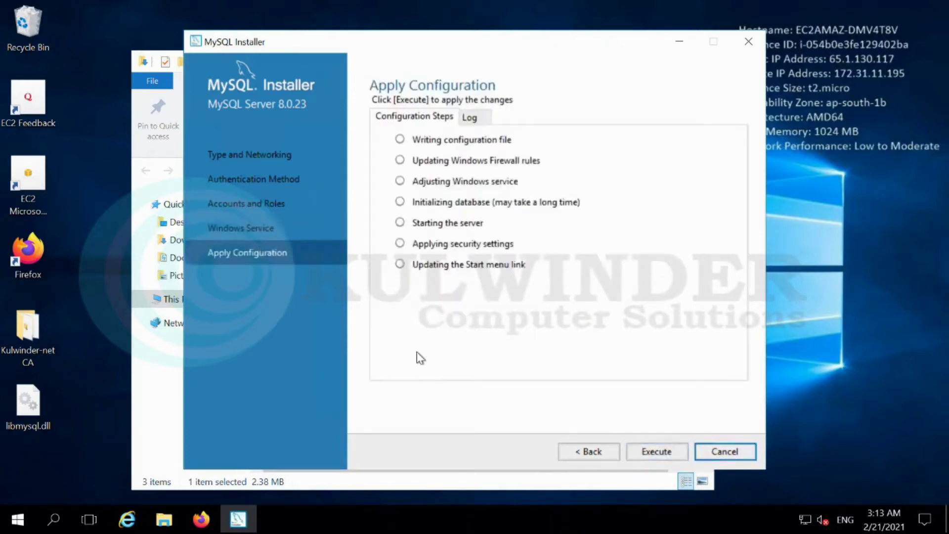
Execute the MySQL Server 8.0.23 configuration, finish the wizard, and close MySQL Installer
click(657, 452)
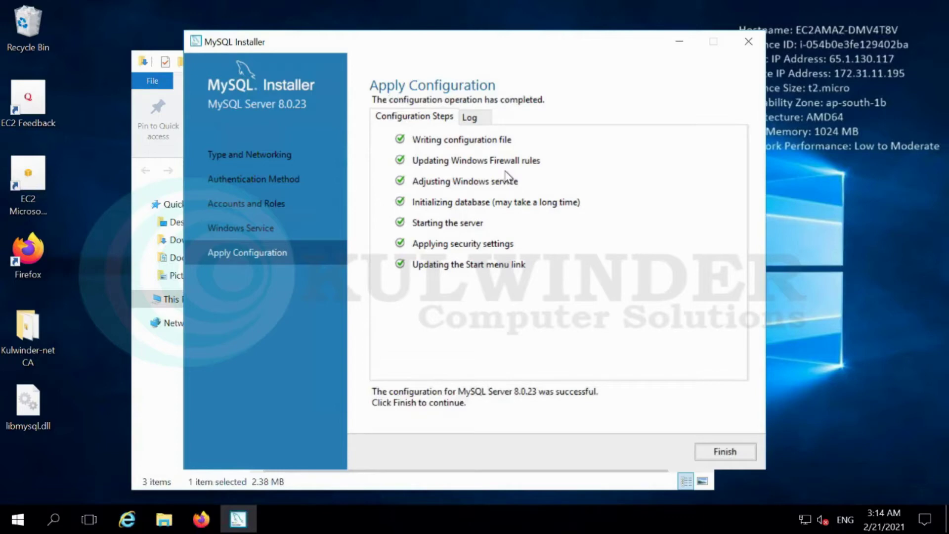
click(725, 452)
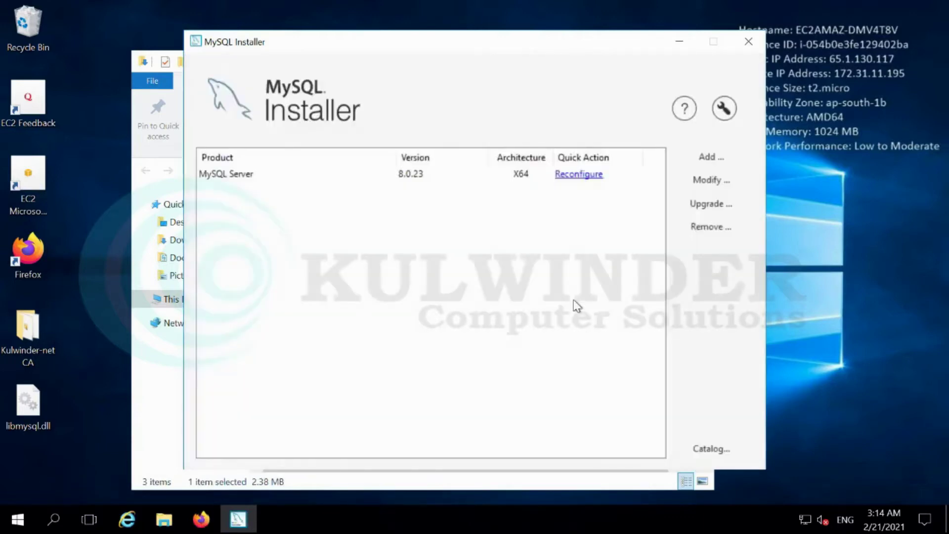
click(752, 43)
Launch the hMailServer-5.6.8-B2534 installer past the unverified-publisher warning and minimize the Downloads window
double_click(297, 218)
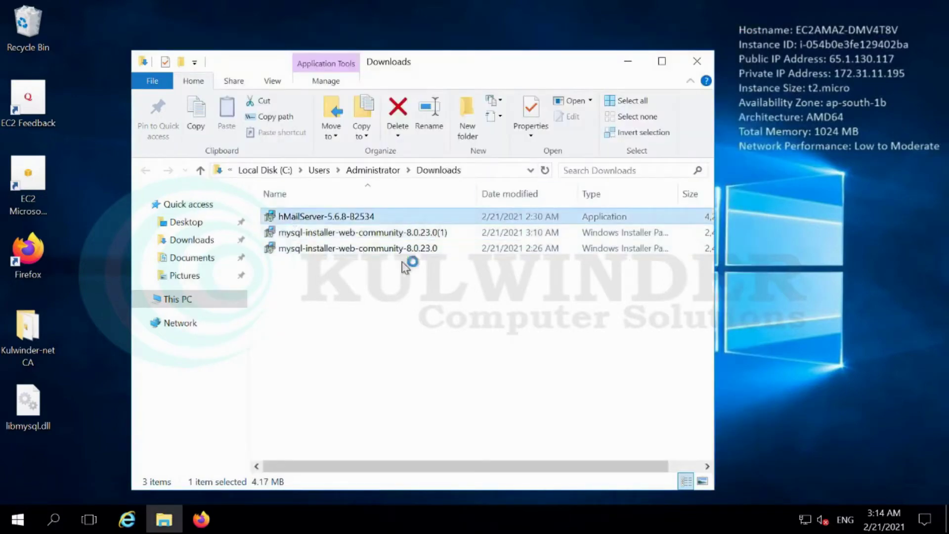
click(494, 279)
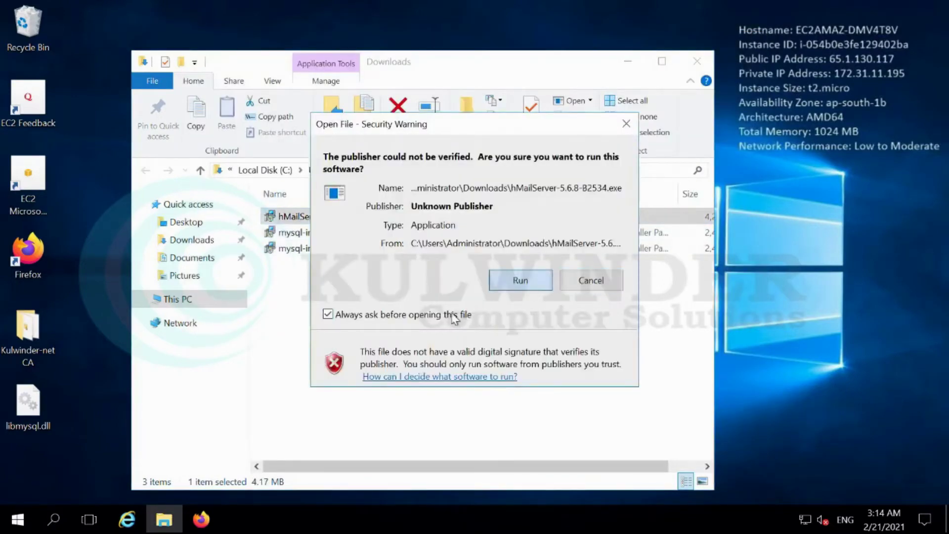
click(628, 60)
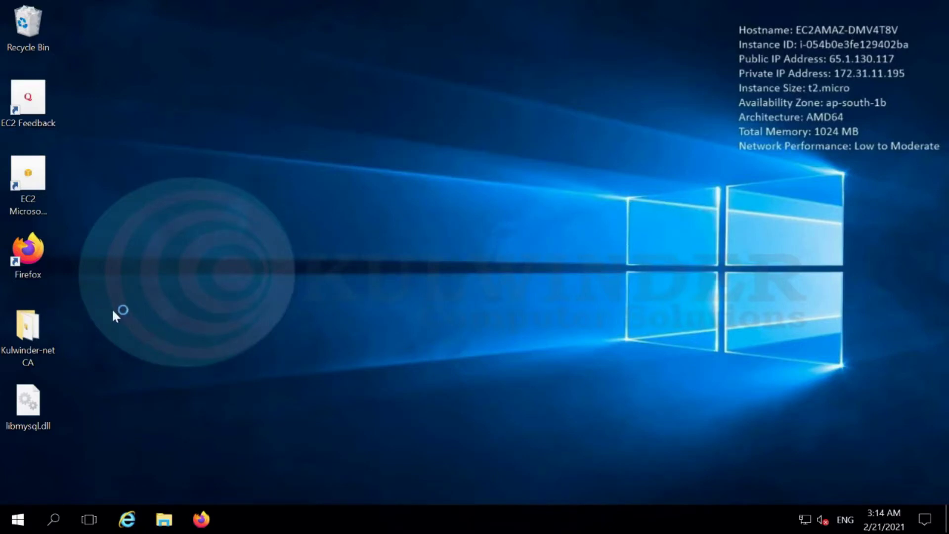
drag(48, 344, 157, 489)
click(156, 488)
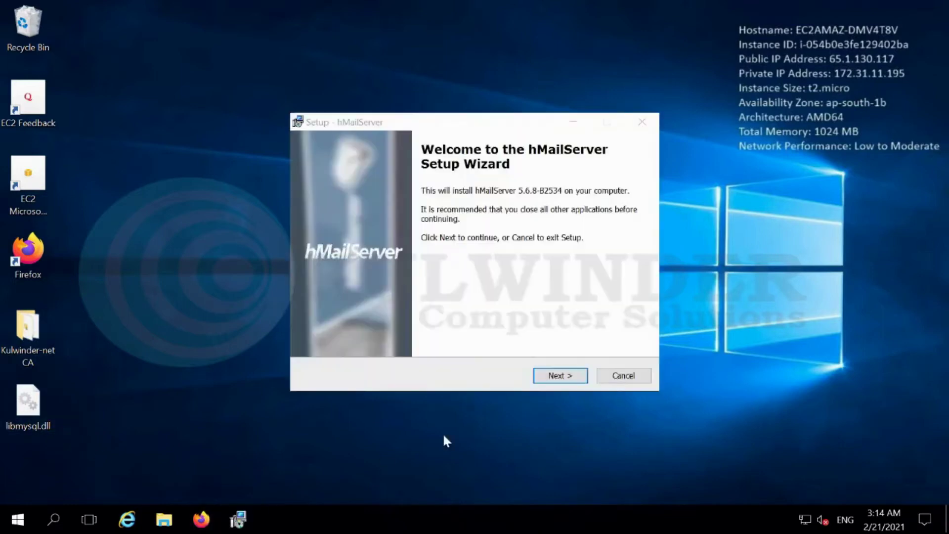
Accept the hMailServer licence and keep the default install location and full components
click(567, 377)
click(325, 329)
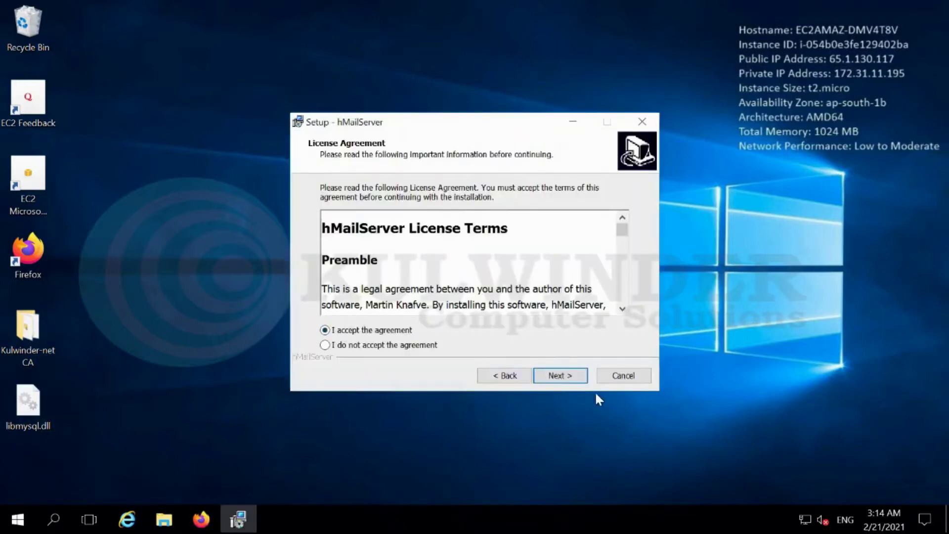
click(556, 376)
click(540, 379)
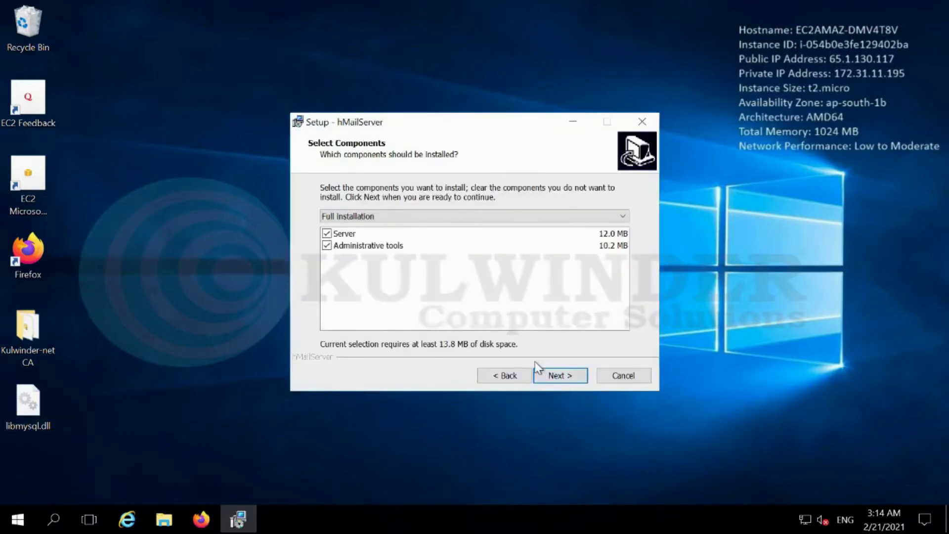
click(550, 374)
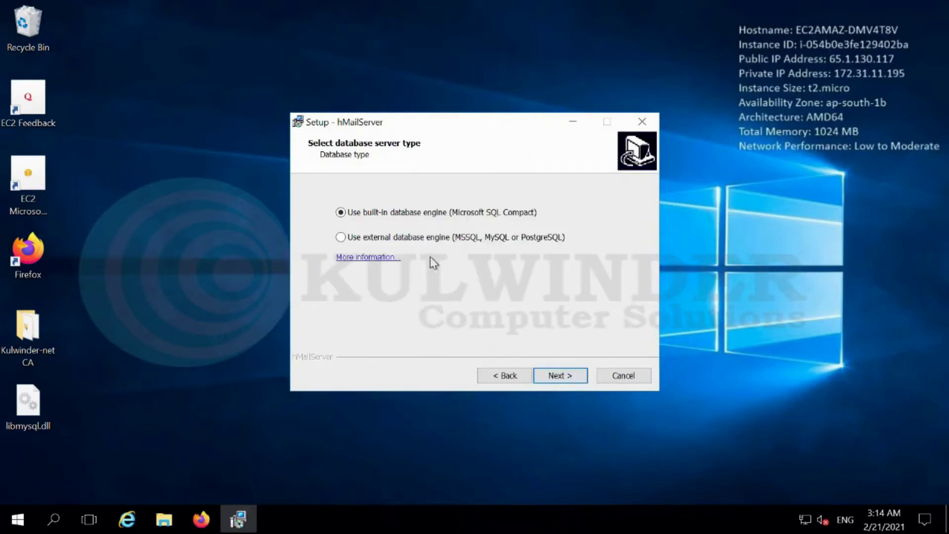
Choose an external database engine, keep the default Start menu folder, set the admin password, and install
click(435, 238)
click(568, 381)
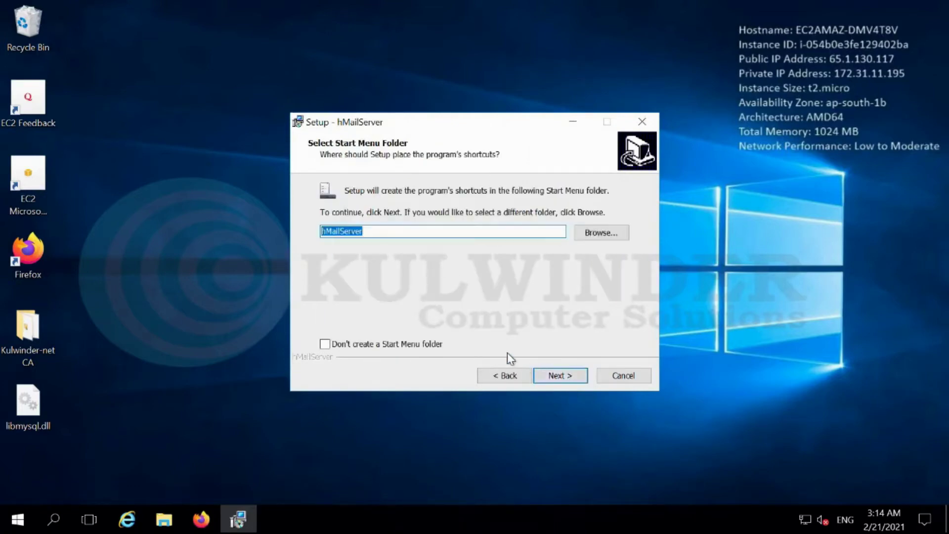
click(558, 377)
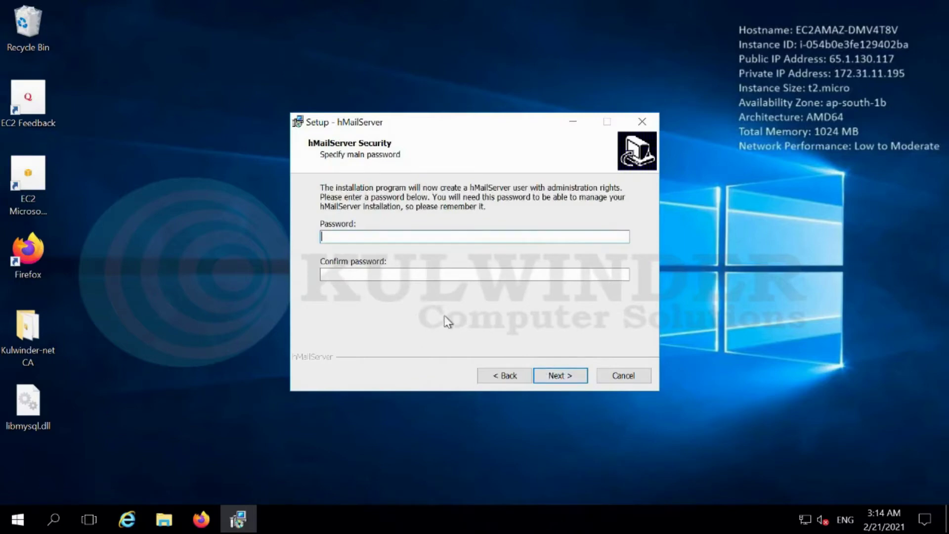
key(Tab)
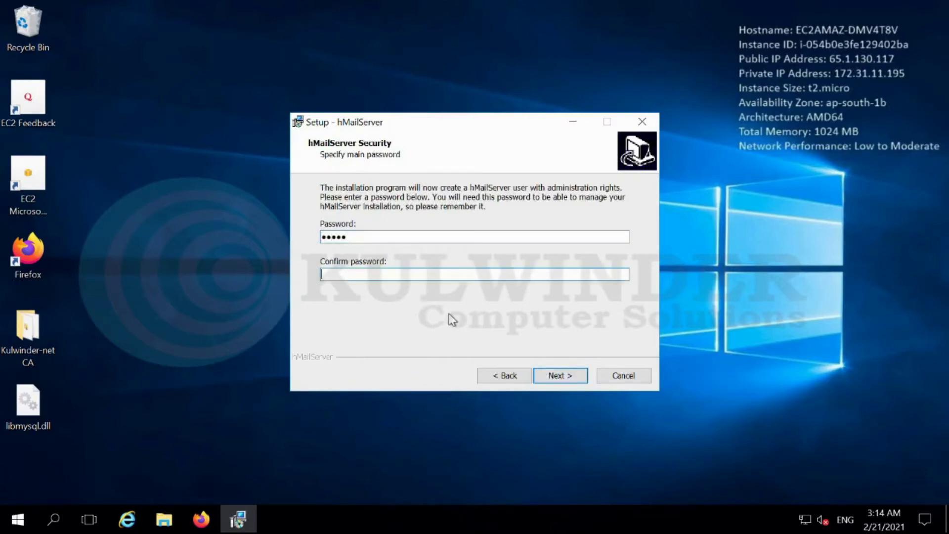
key(Return)
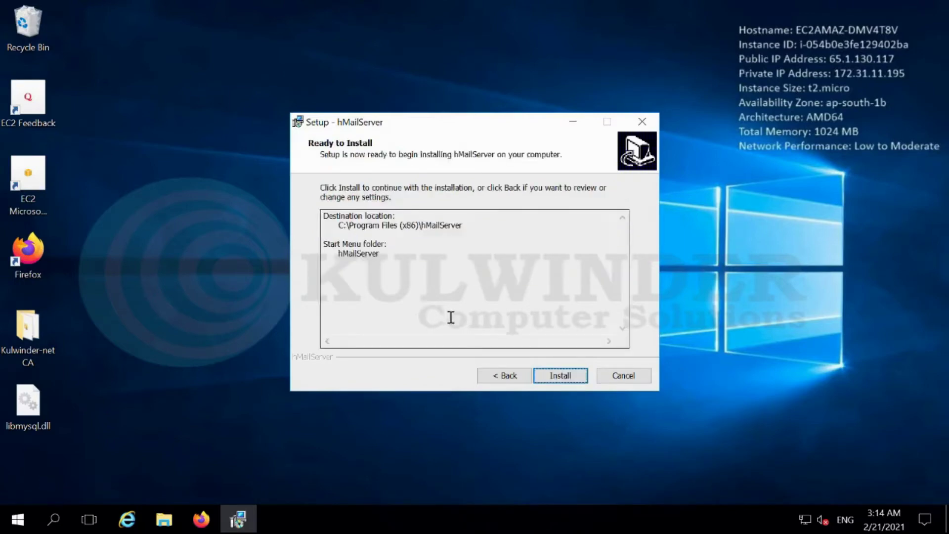
click(555, 376)
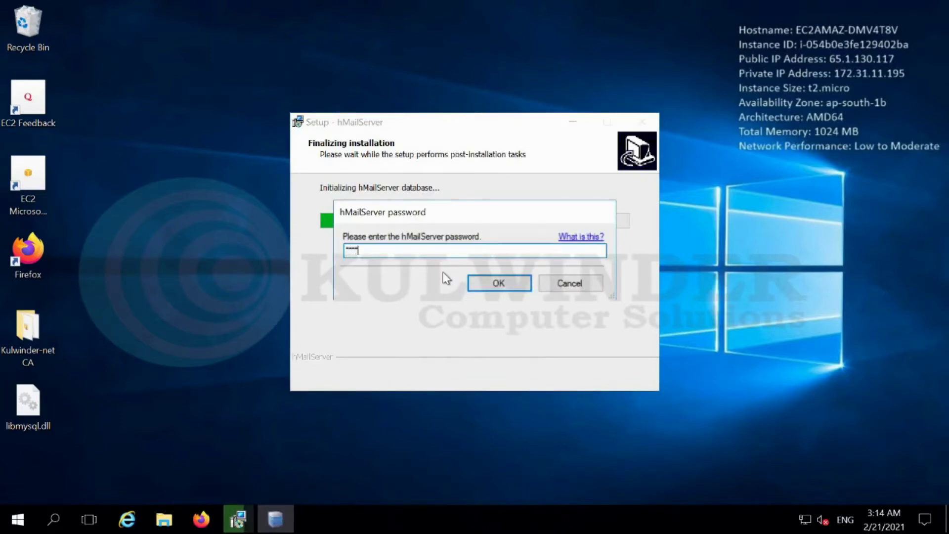
Confirm the hMailServer password and choose to create a new MySQL database
key(Return)
click(559, 385)
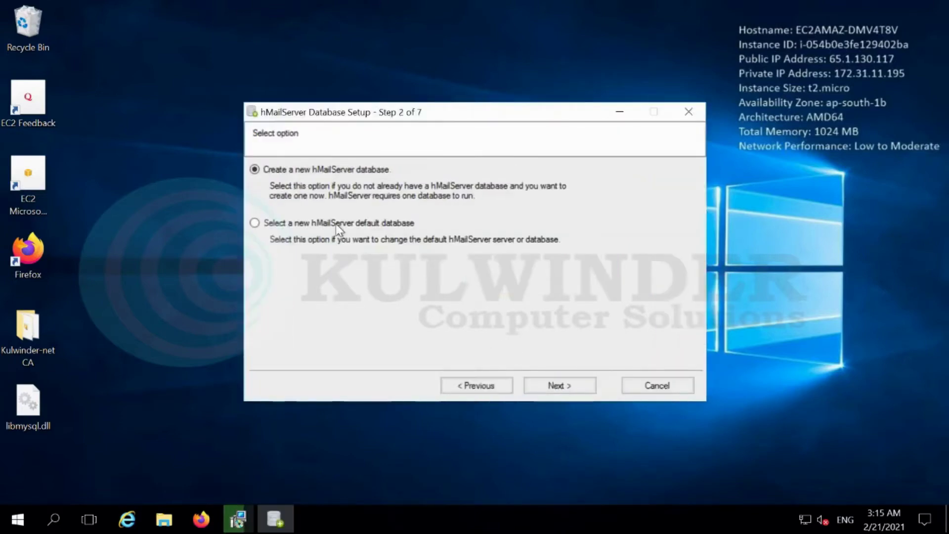
click(560, 385)
click(262, 193)
click(573, 385)
Enter server localhost, database hmail, user root and the database password
click(314, 182)
text(localhos)
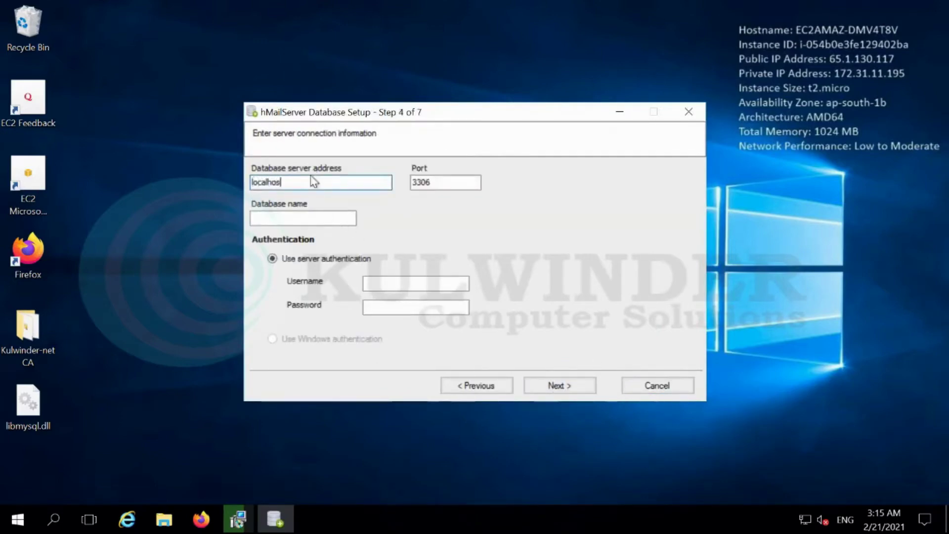
key(Tab)
key(Tab)
text(hm)
key(Tab)
key(Tab)
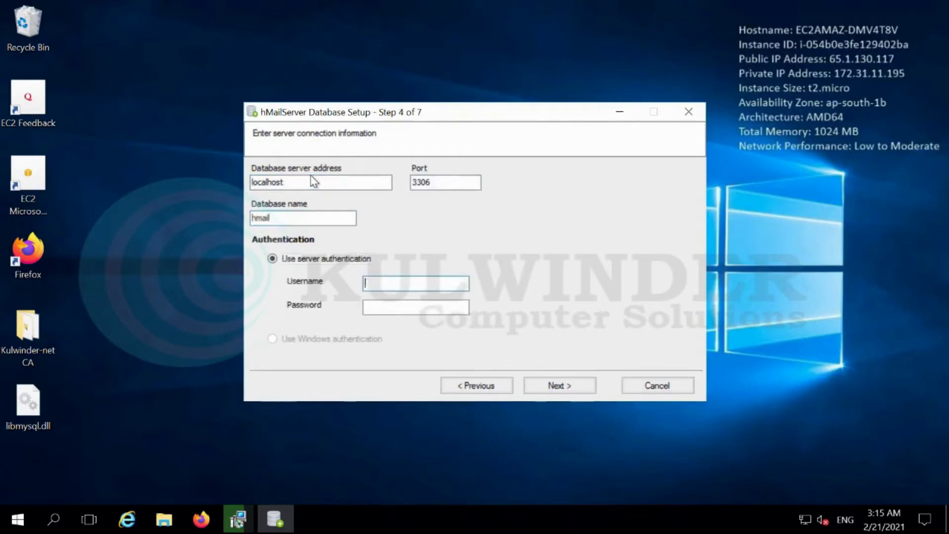
text(root)
key(Tab)
text(*)
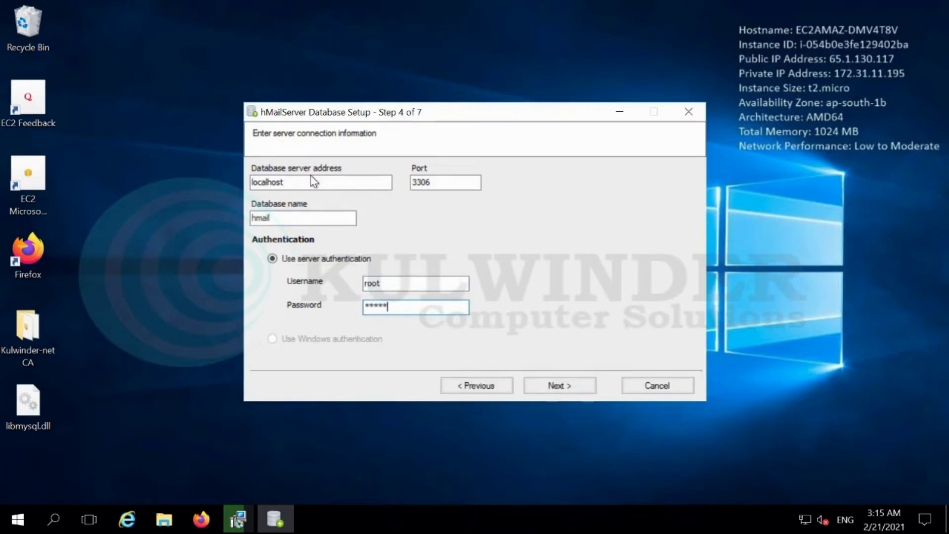
Make hMailServer depend on the MySQL80 service and run the database creation tasks
click(560, 386)
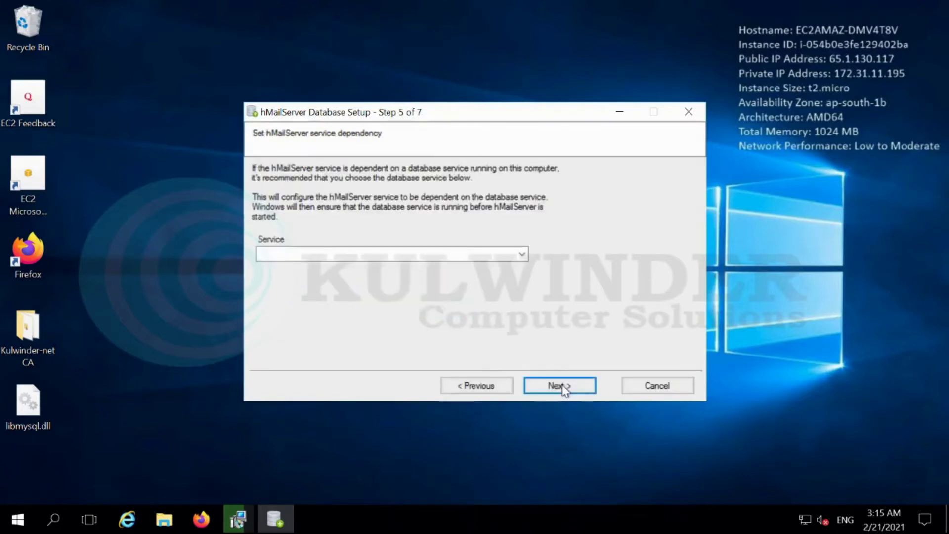
click(522, 255)
click(521, 205)
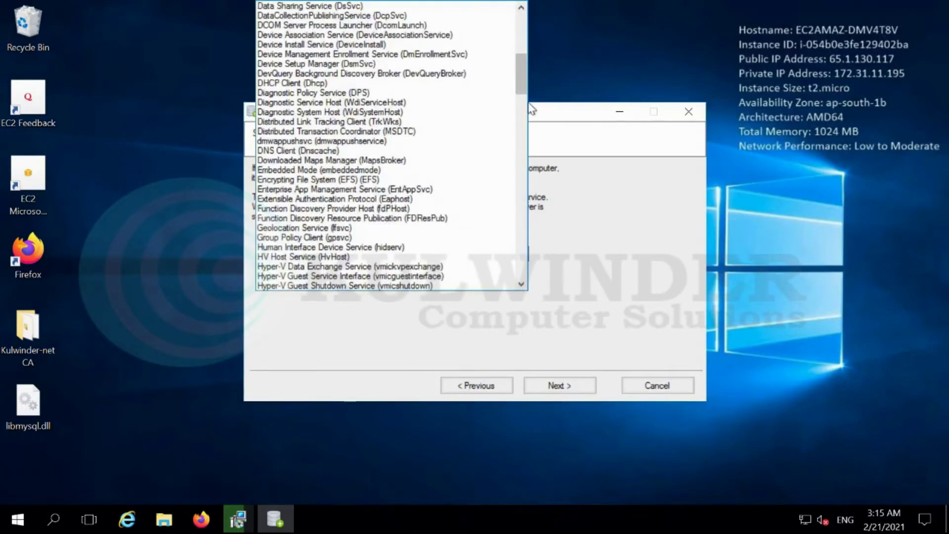
drag(522, 76, 523, 113)
click(323, 218)
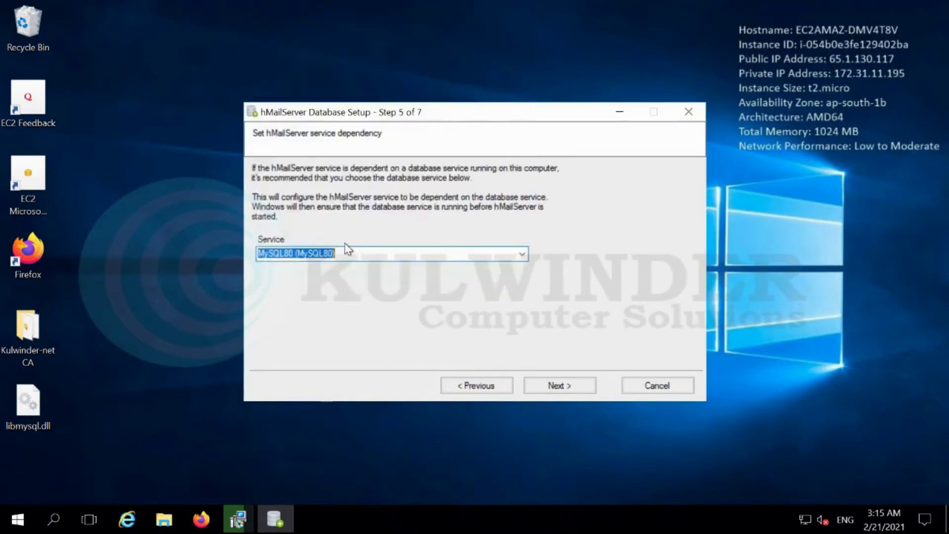
click(559, 386)
click(550, 387)
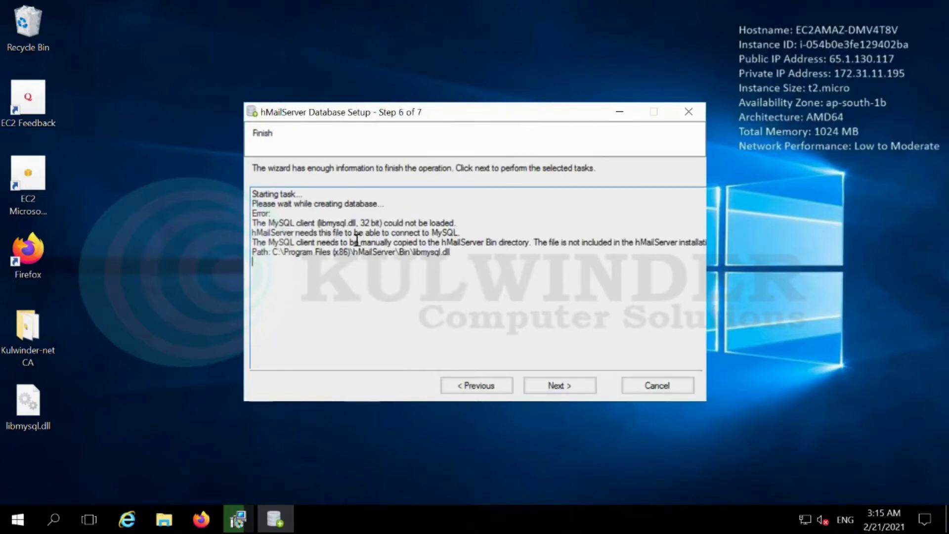
Google 'libmysql.dll 32 bit download' in Firefox
click(202, 520)
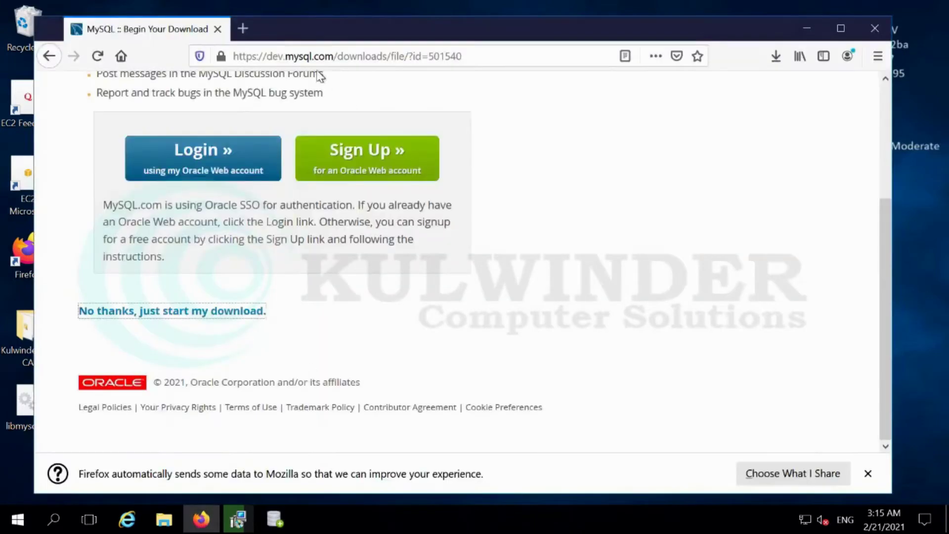
click(329, 58)
text(google.com/)
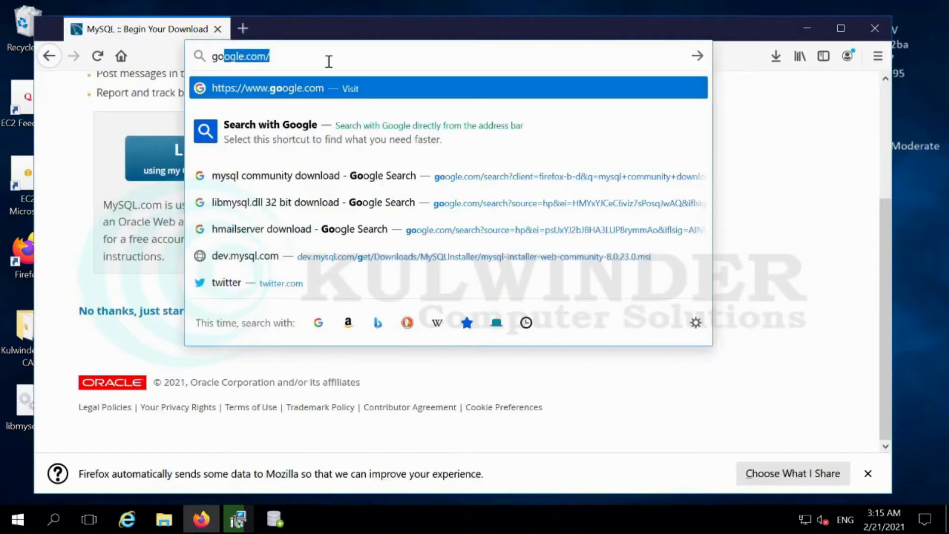
key(Return)
click(340, 219)
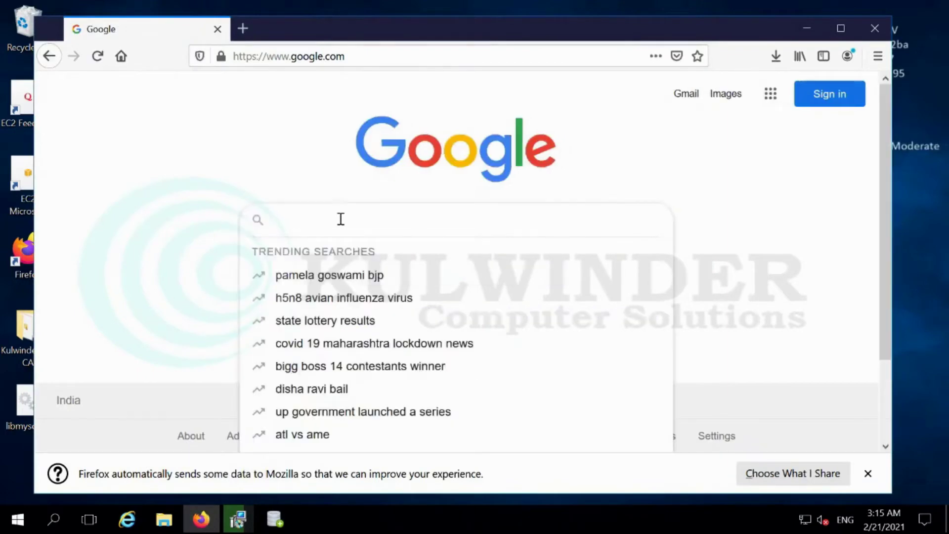
text(lib,u)
key(BackSpace)
key(BackSpace)
key(BackSpace)
text(b)
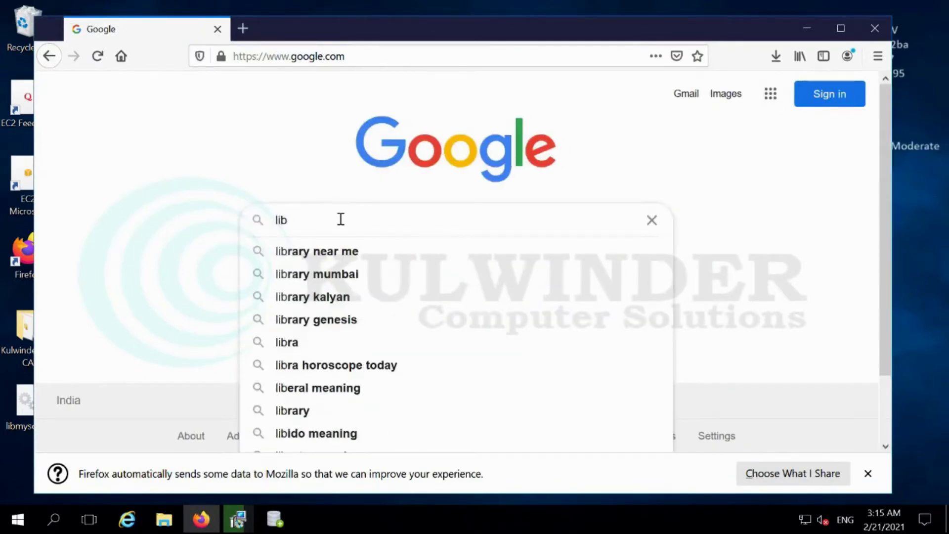
text(mysql.dll)
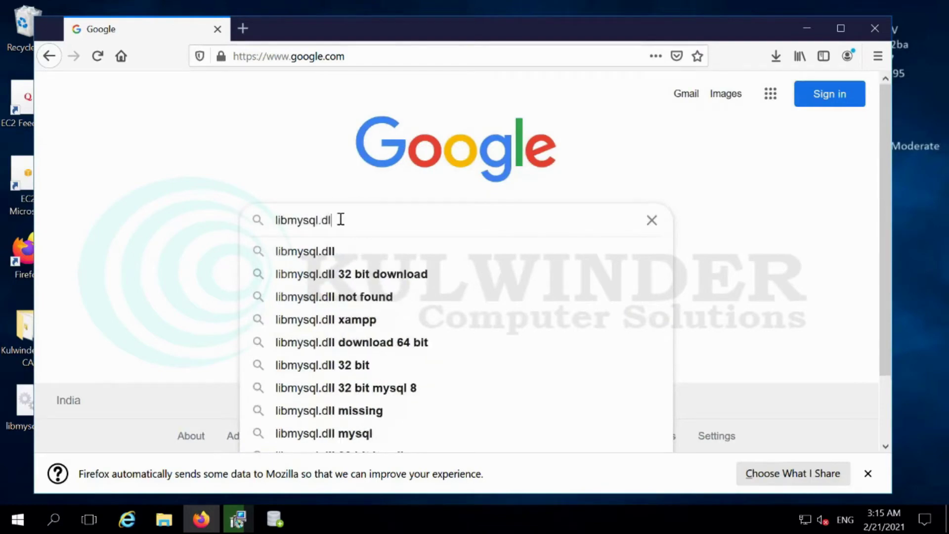
click(363, 282)
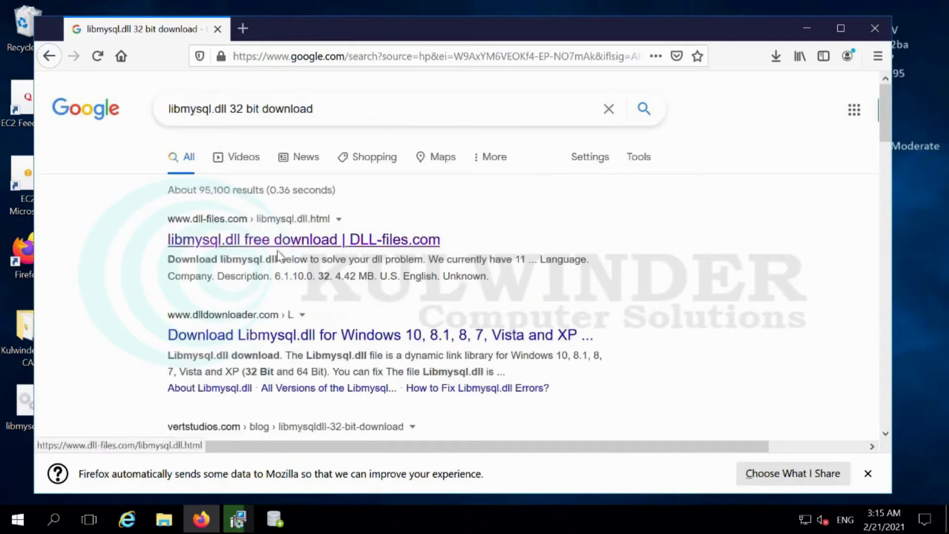
Find the 32-bit libmysql.dll on the DLL-files.com page, then minimize Firefox
click(240, 252)
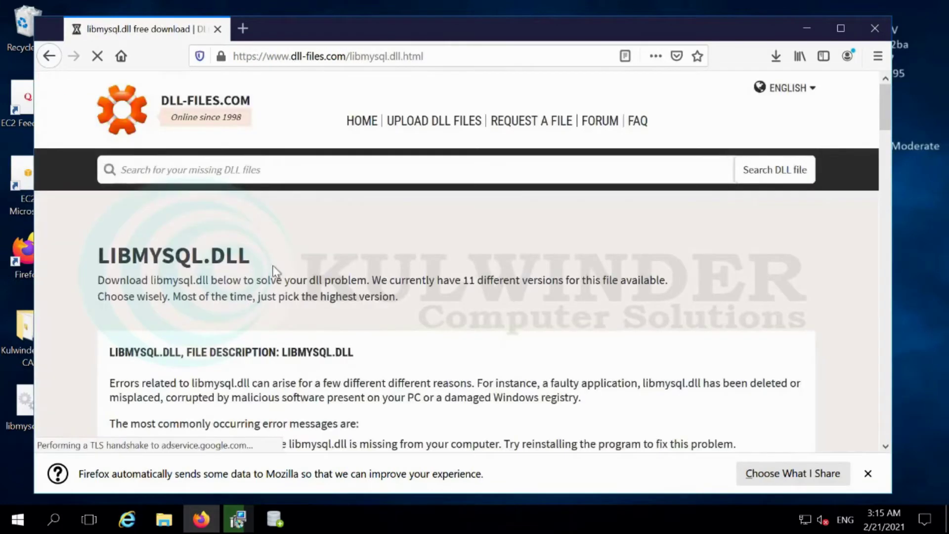
scroll(271, 273, down, 3)
scroll(264, 278, down, 15)
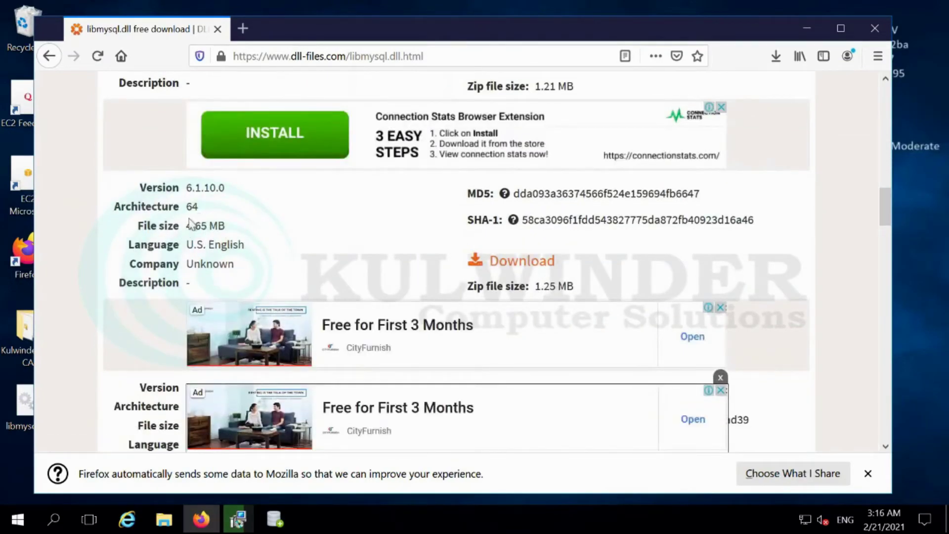
scroll(198, 222, up, 6)
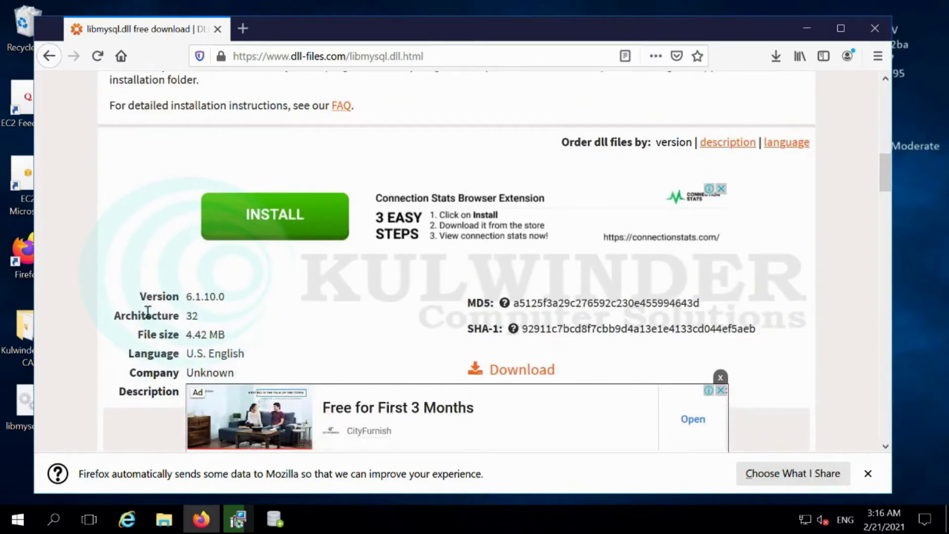
click(806, 28)
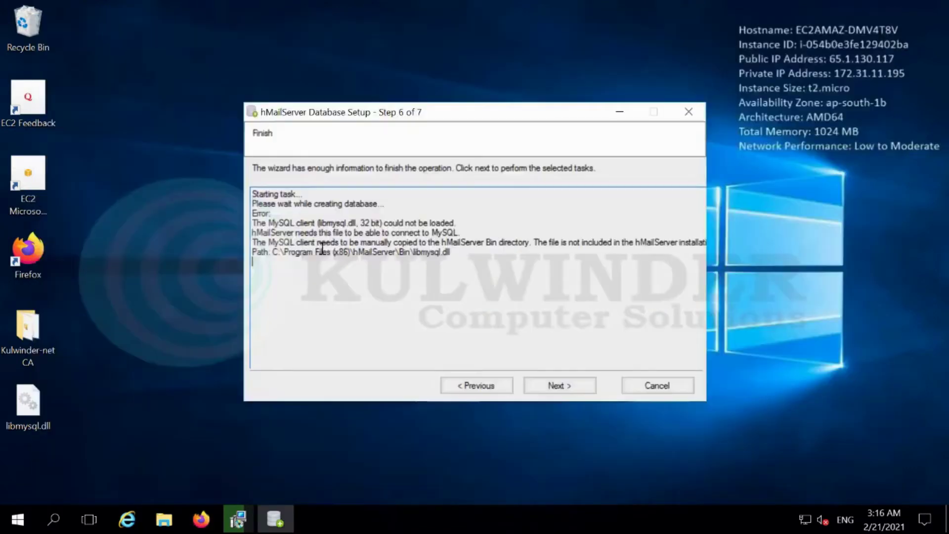
Copy libmysql.dll from the desktop and check the required path in the database wizard's error log
click(24, 414)
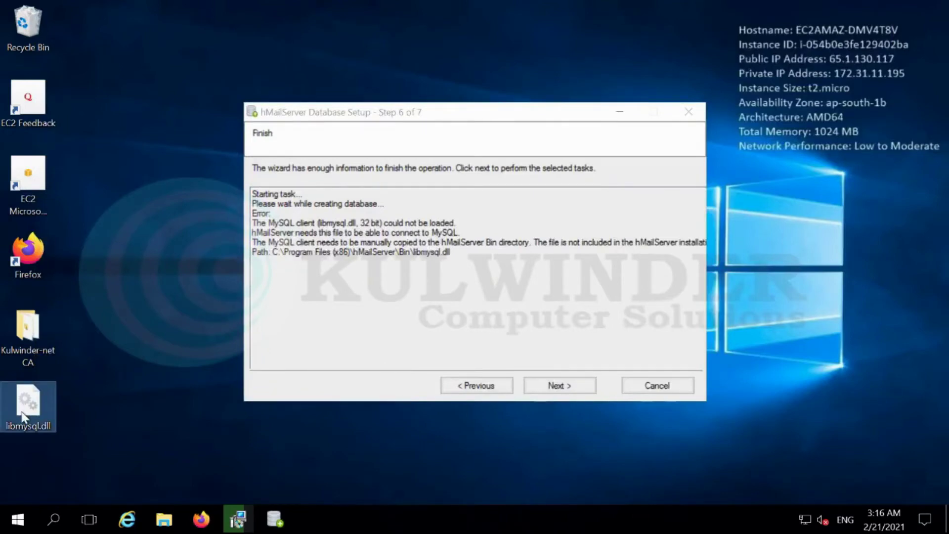
right_click(22, 417)
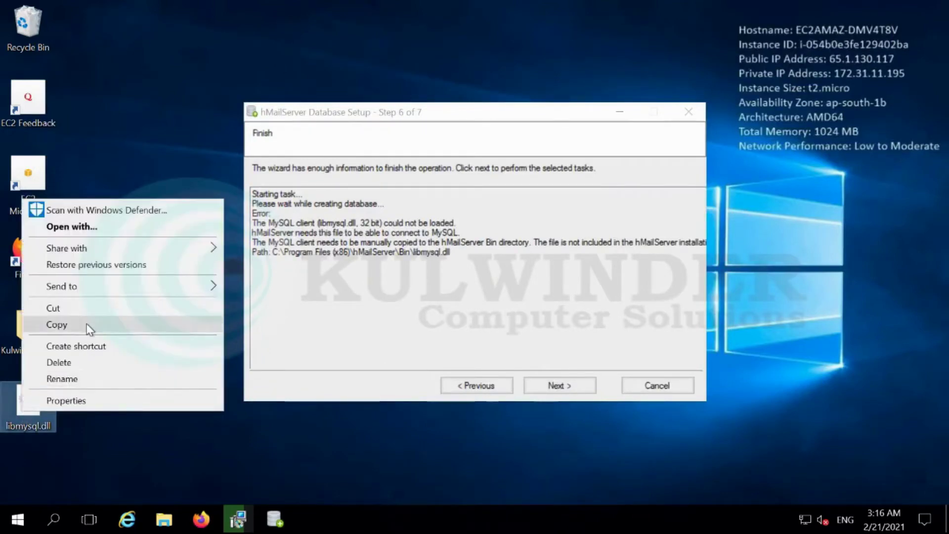
click(89, 329)
click(163, 518)
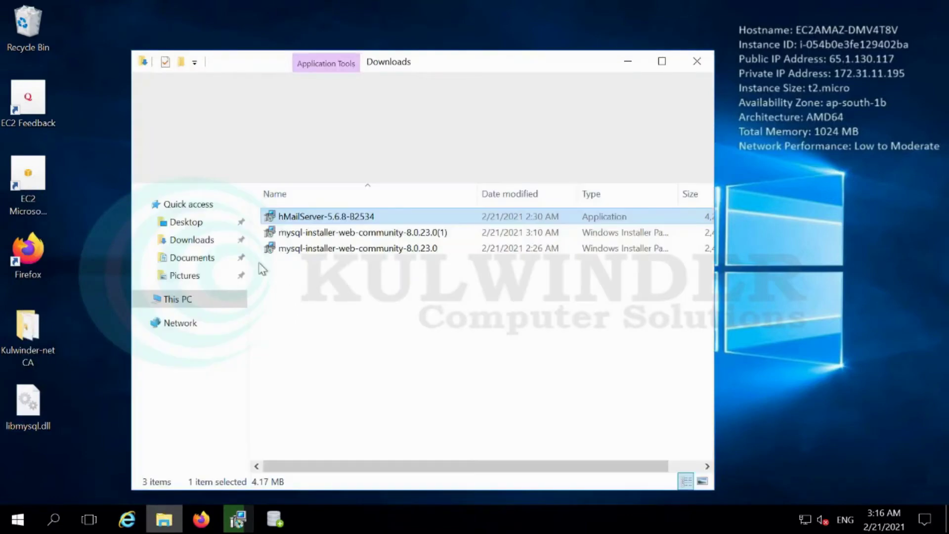
click(277, 524)
drag(296, 254, 406, 259)
Browse to C:\Program Files (x86)\hMailServer\Bin in File Explorer
click(266, 436)
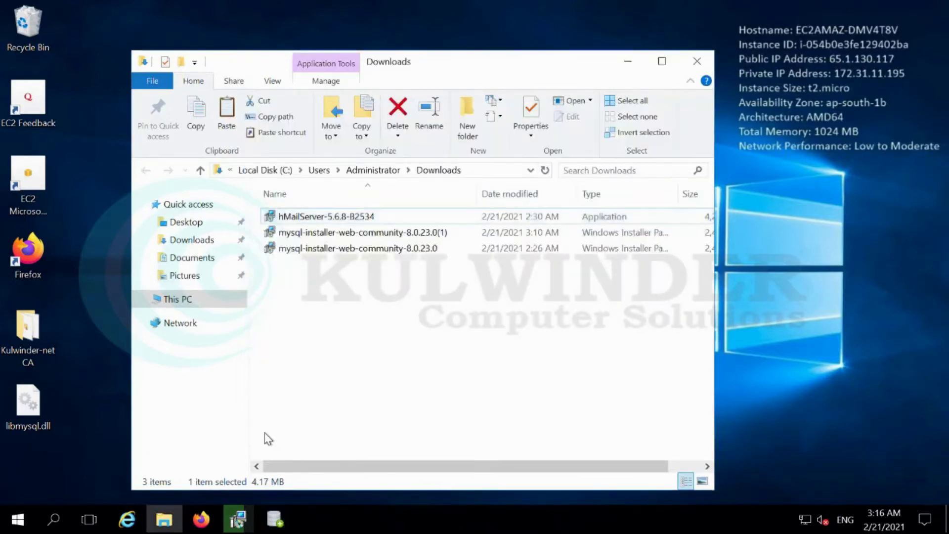
click(183, 299)
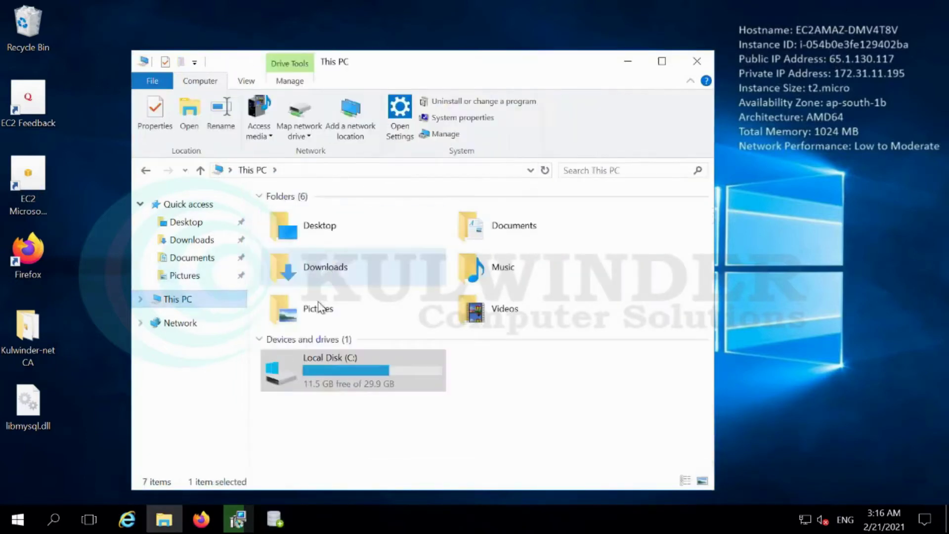
double_click(306, 371)
click(310, 237)
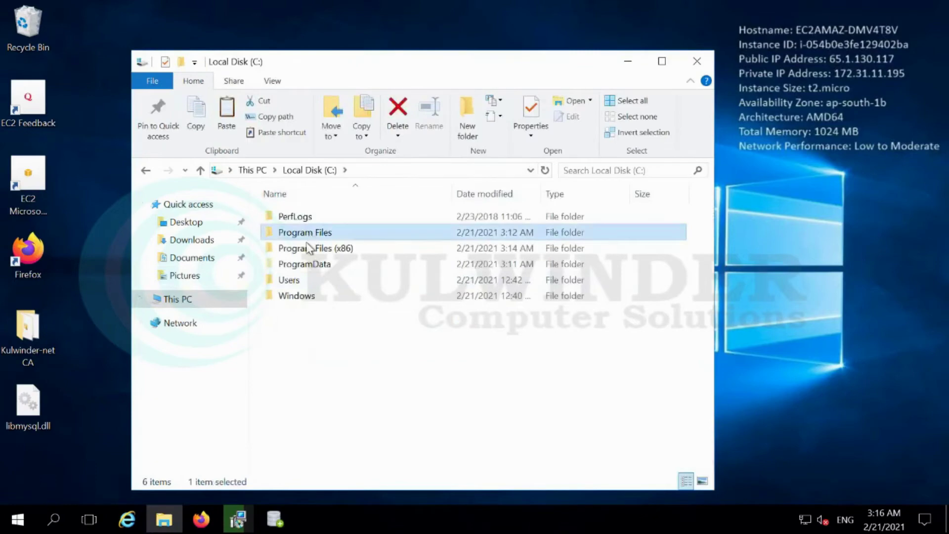
double_click(307, 248)
click(303, 264)
double_click(303, 264)
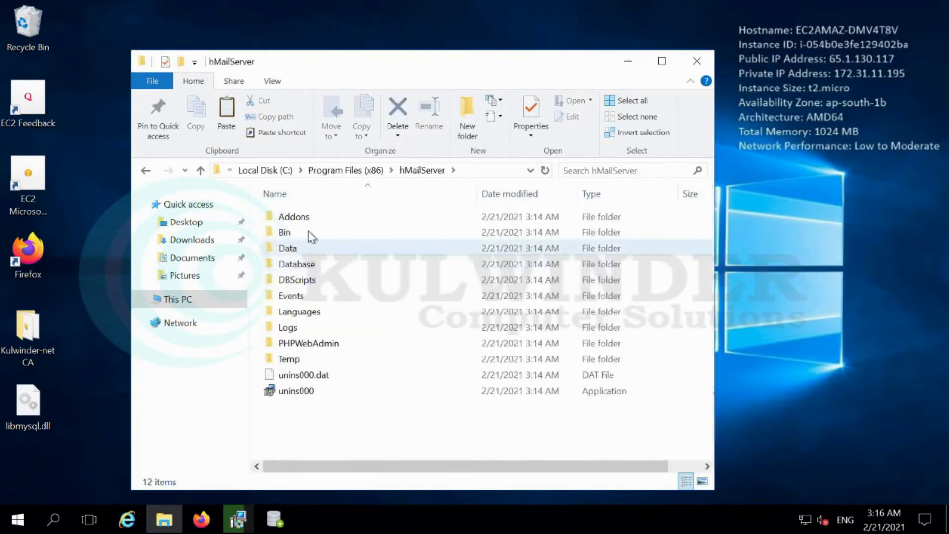
double_click(309, 233)
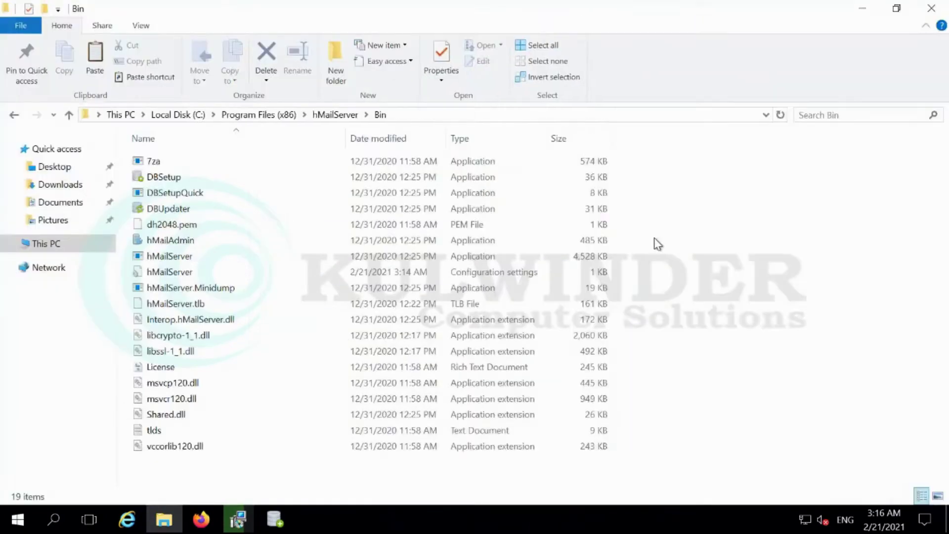
Paste libmysql.dll into the hMailServer Bin folder
click(662, 61)
right_click(661, 248)
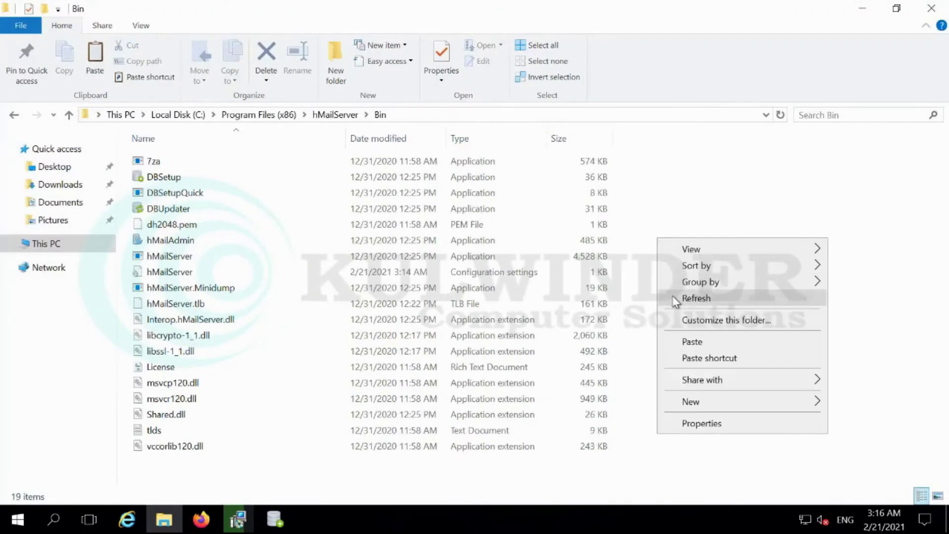
click(672, 342)
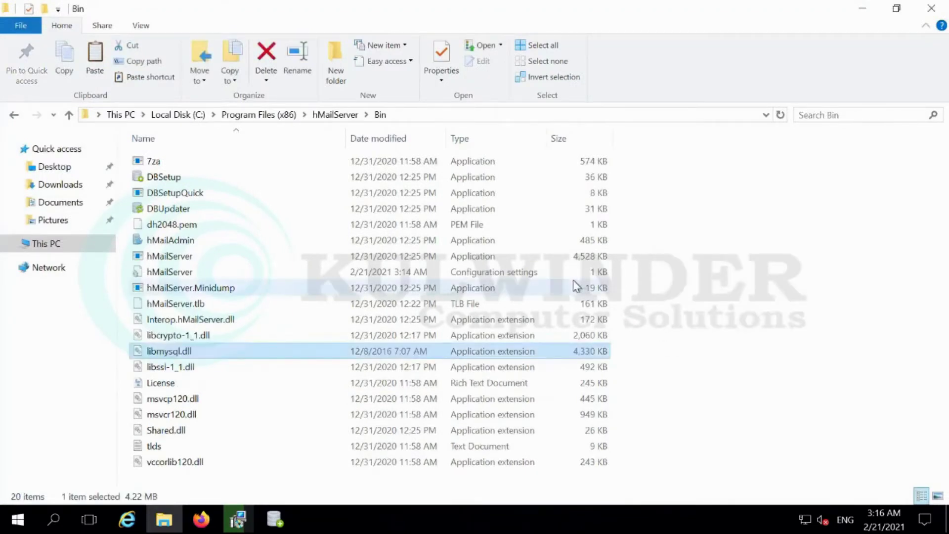
click(870, 17)
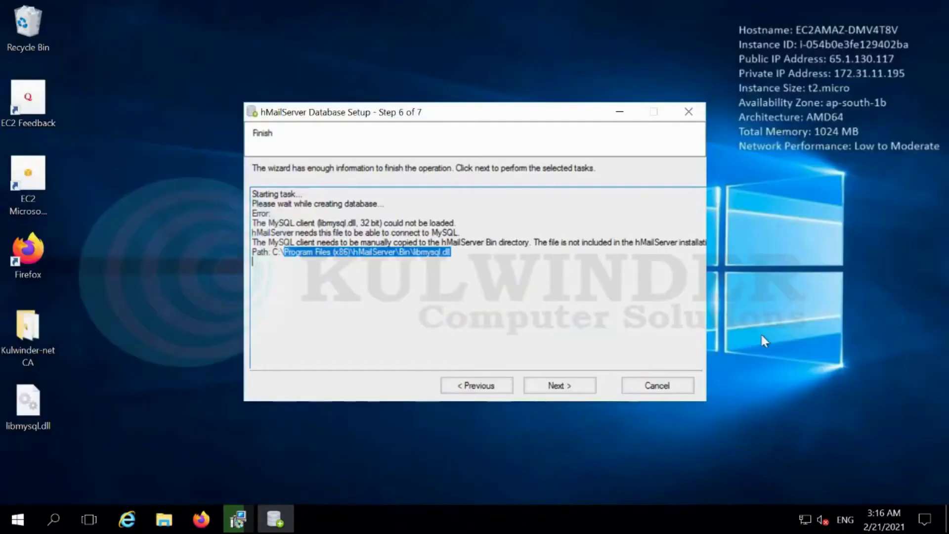
Rerun the database creation, finish installation, and connect hMailServer Administrator to localhost
click(588, 386)
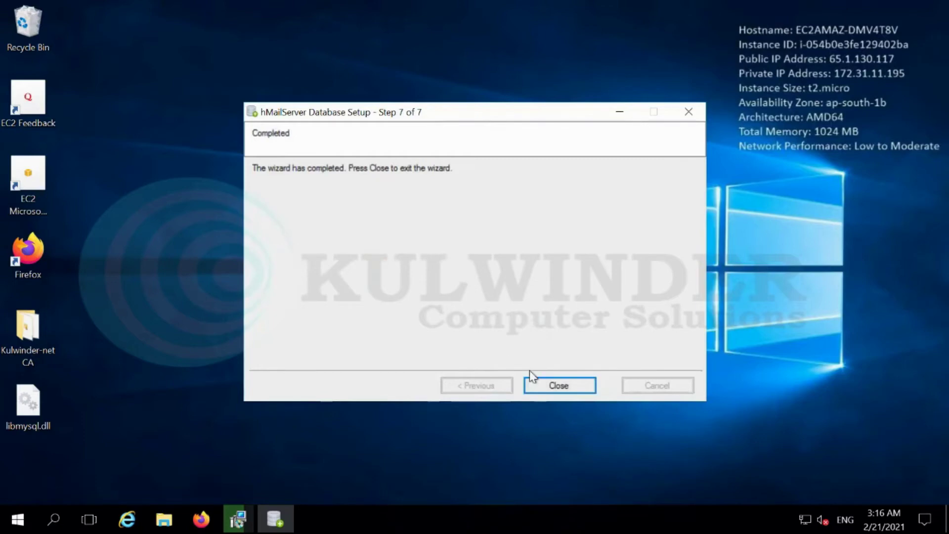
click(557, 384)
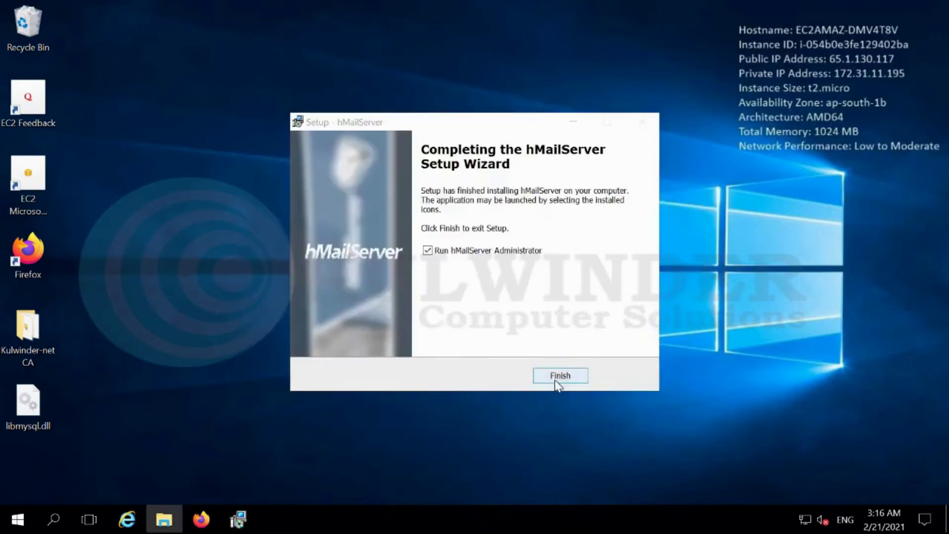
click(554, 377)
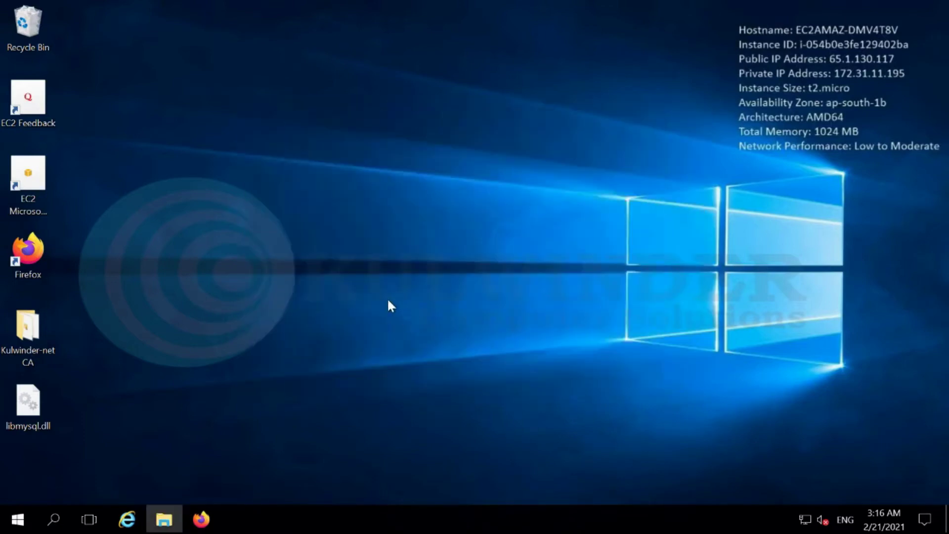
click(574, 342)
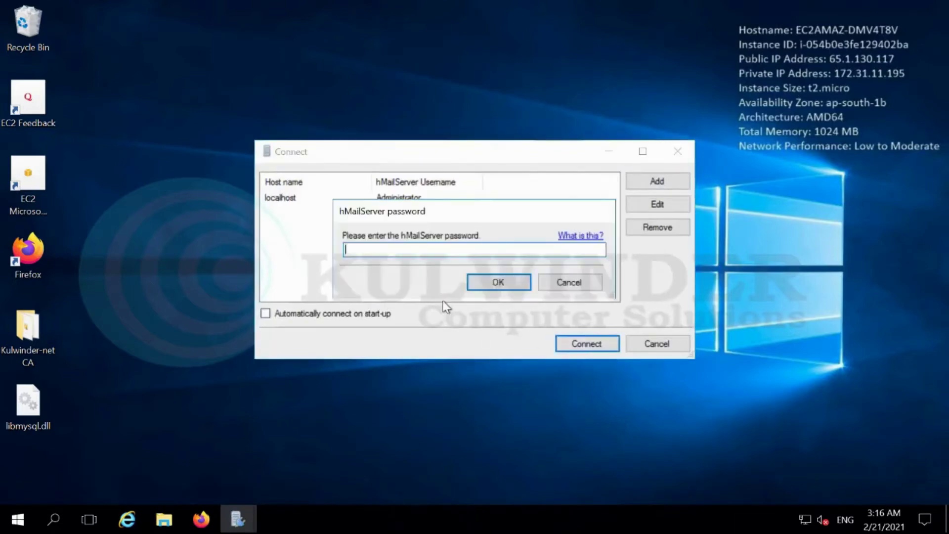
Log in with the server password and add the domain pabloo.me
key(Return)
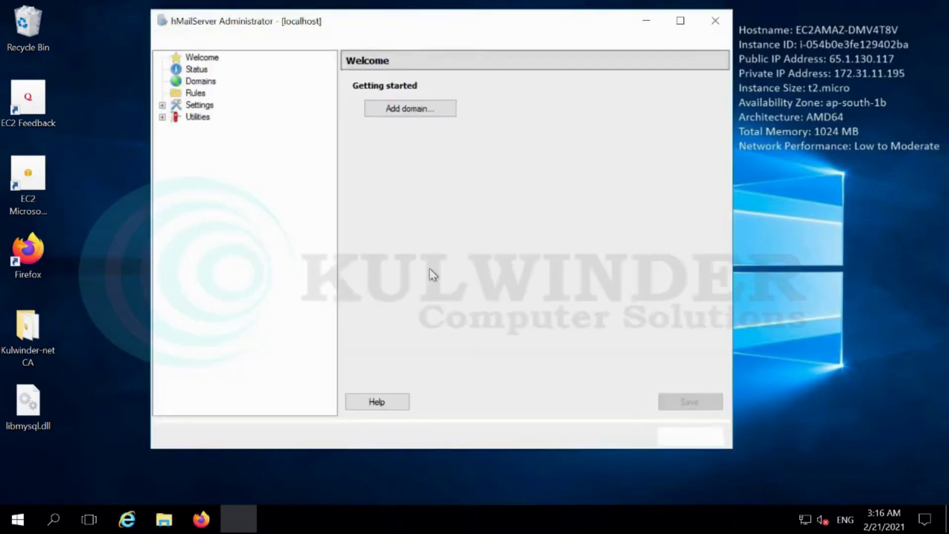
click(428, 109)
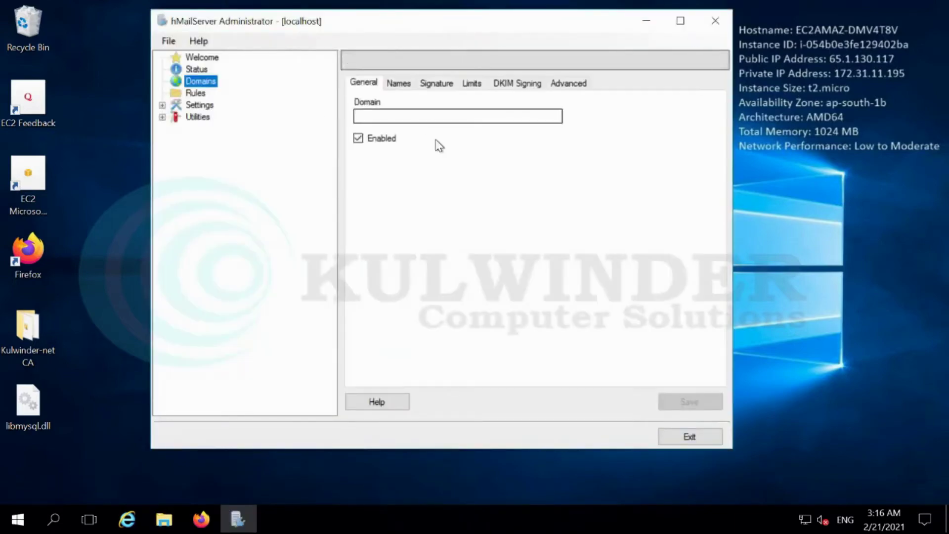
text(pabloo.me)
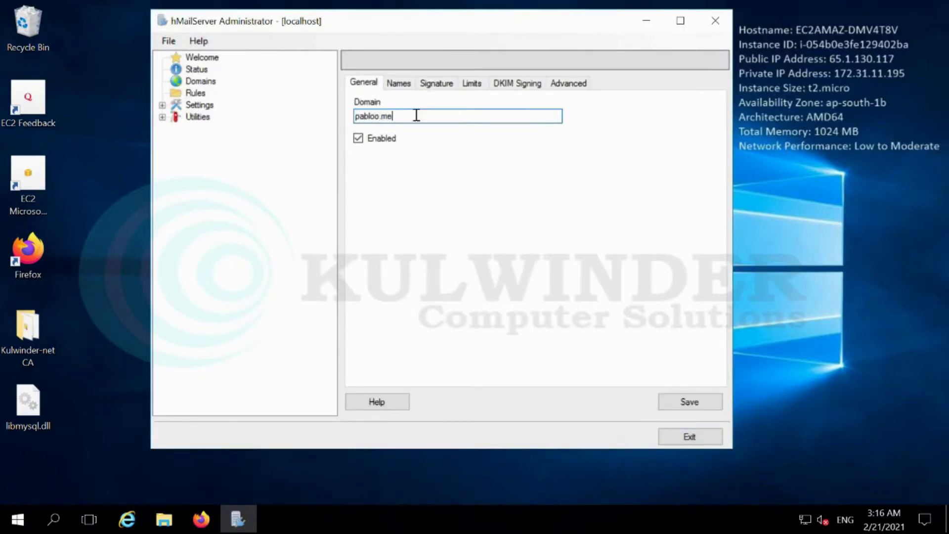
click(681, 405)
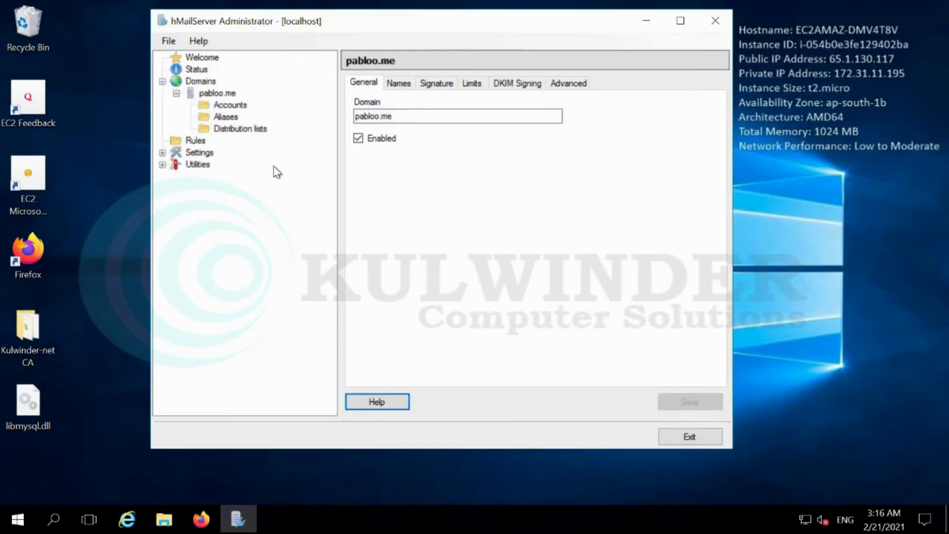
Create the mailbox account admin under pabloo.me with a password
click(228, 106)
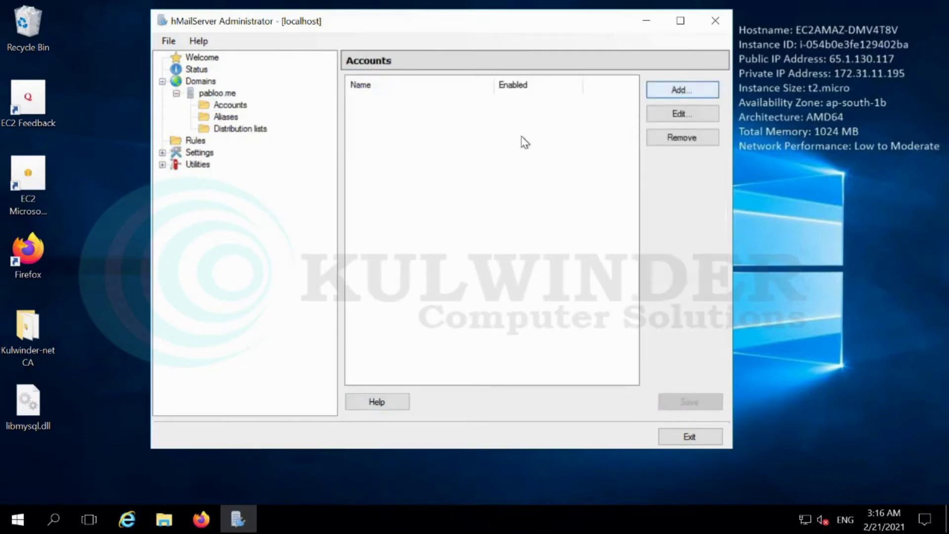
click(682, 89)
text(admin)
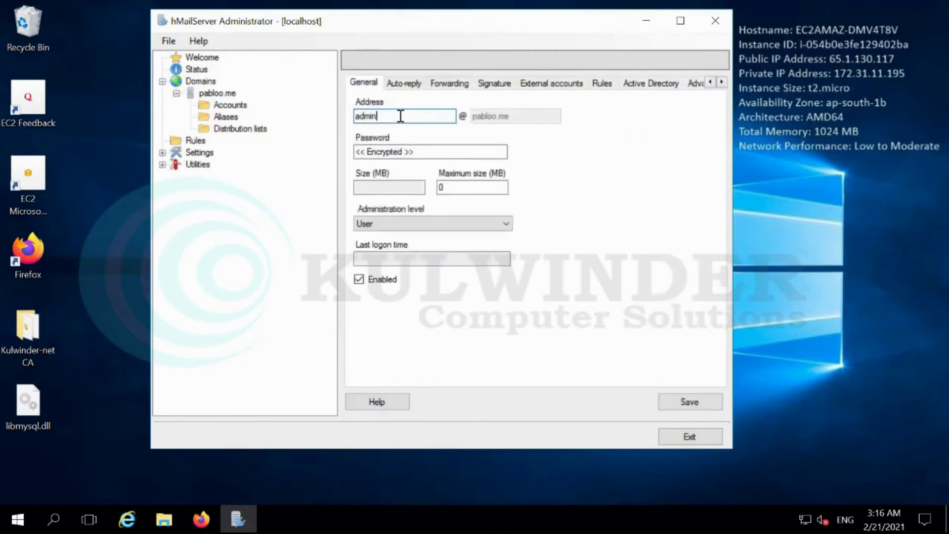
key(Tab)
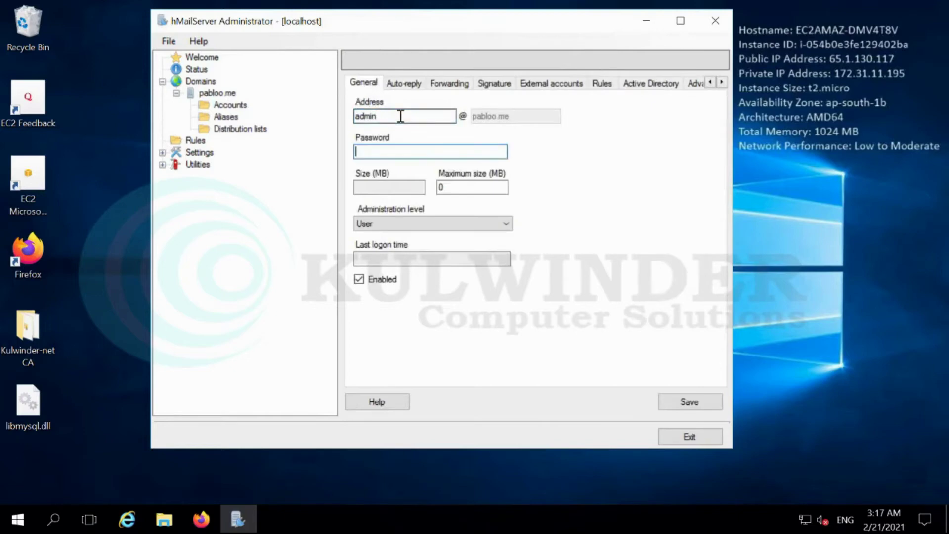
click(685, 400)
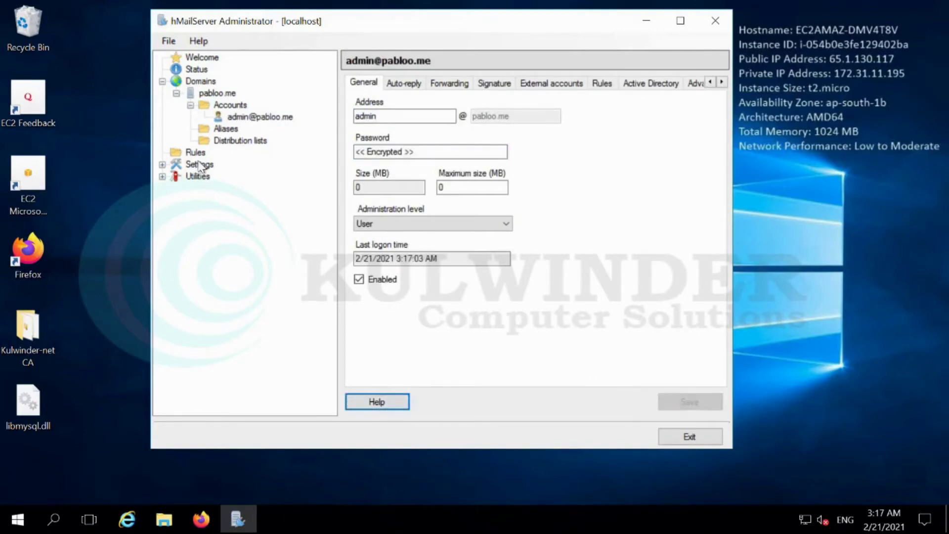
Set the SMTP delivery local host name to mail.pabloo.me and save
click(162, 165)
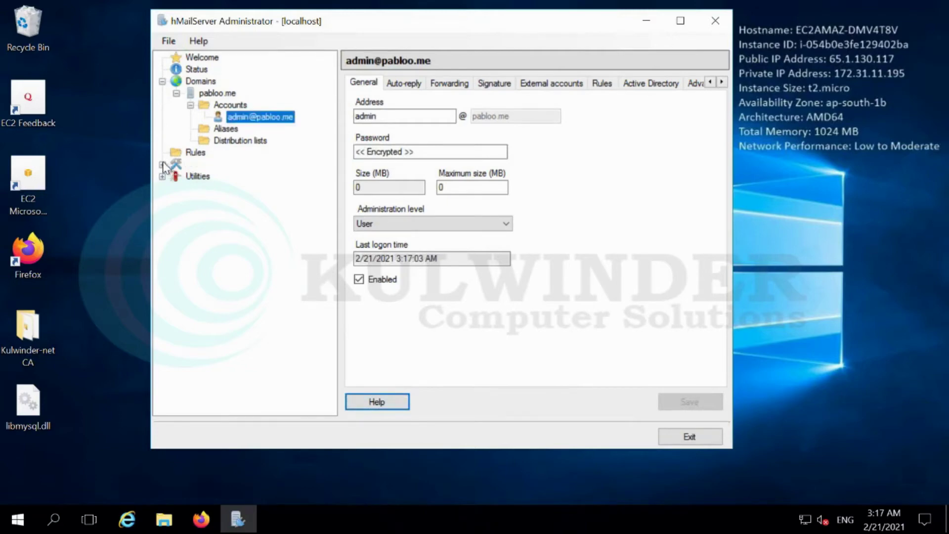
click(177, 176)
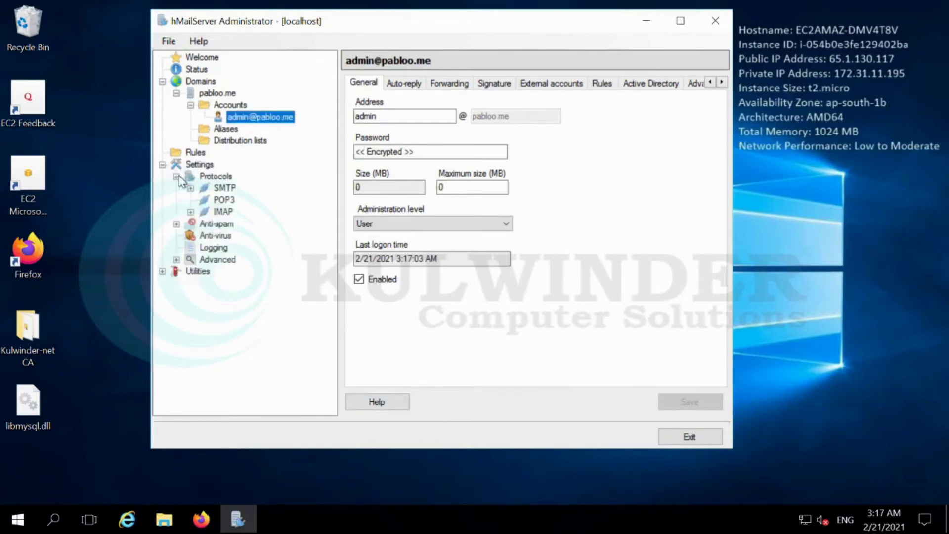
click(190, 188)
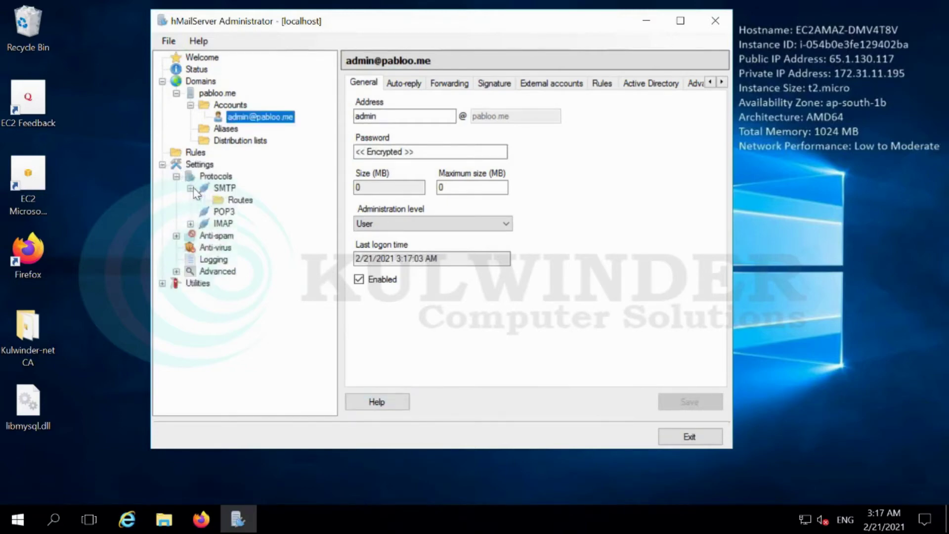
click(225, 188)
click(415, 83)
click(406, 170)
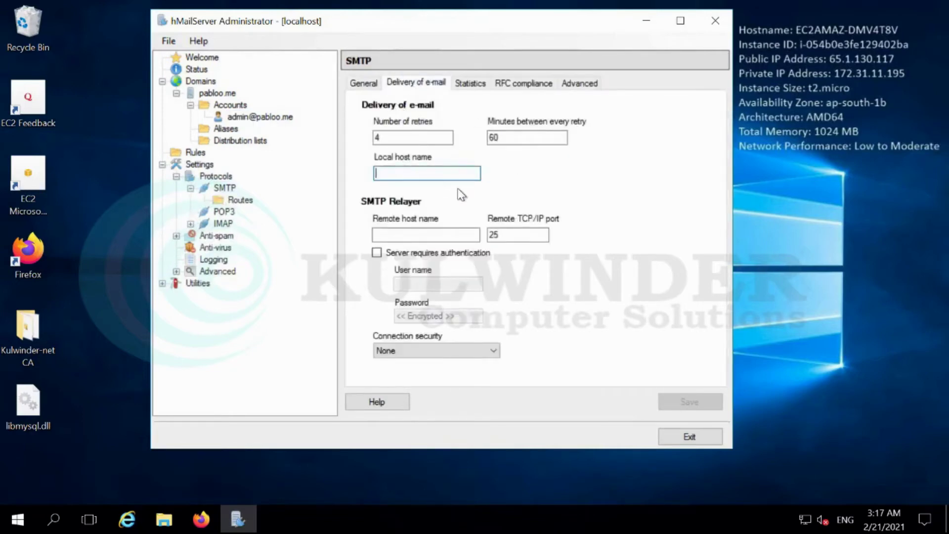
text(mail.pabloo.me)
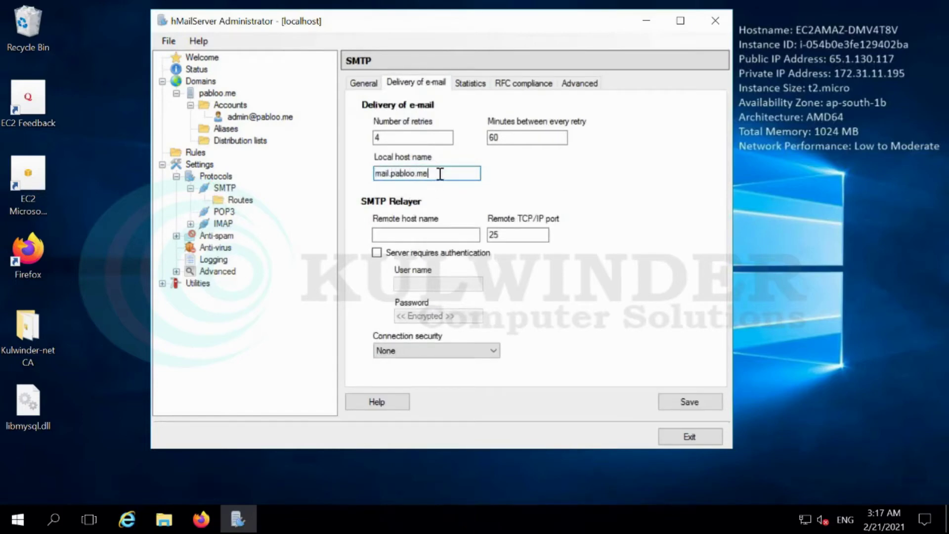
double_click(438, 173)
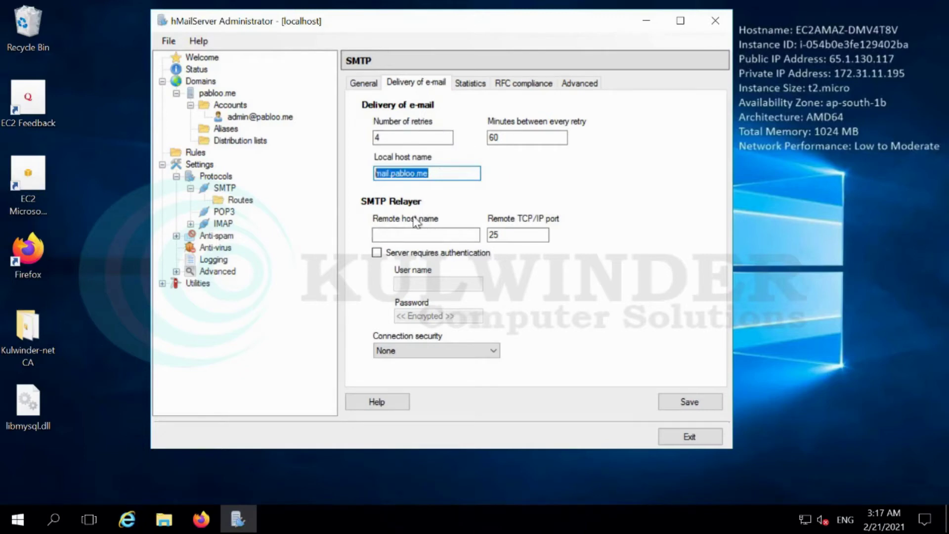
click(541, 85)
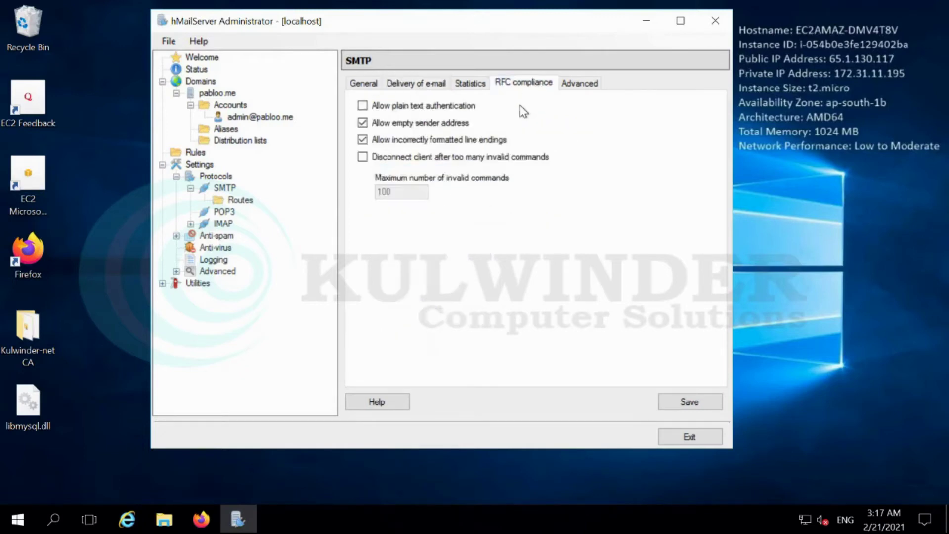
click(676, 401)
click(418, 84)
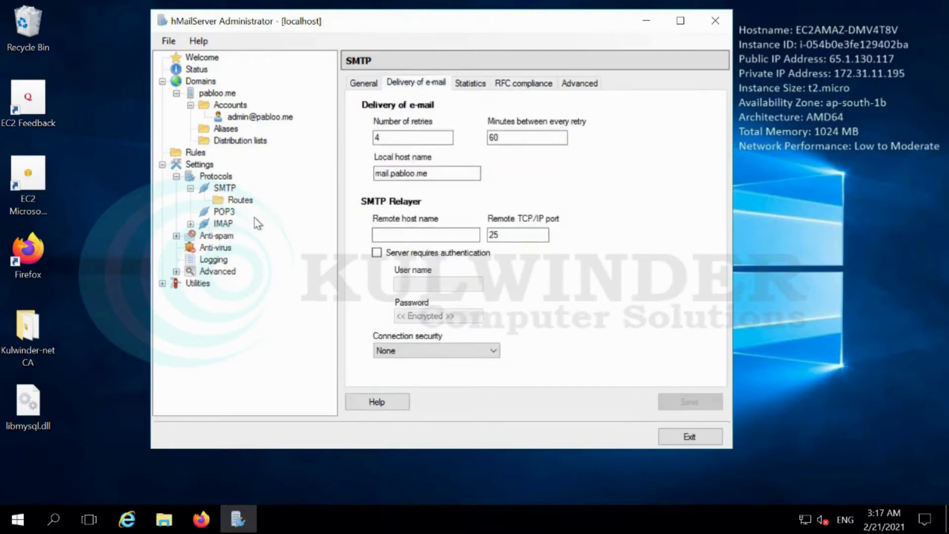
Disable the POP3 protocol and save
click(191, 224)
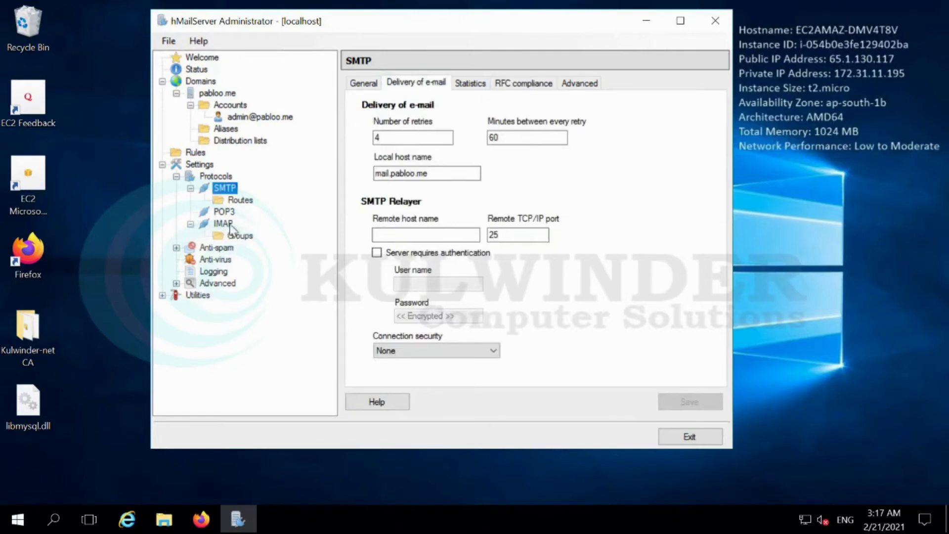
click(216, 177)
click(374, 137)
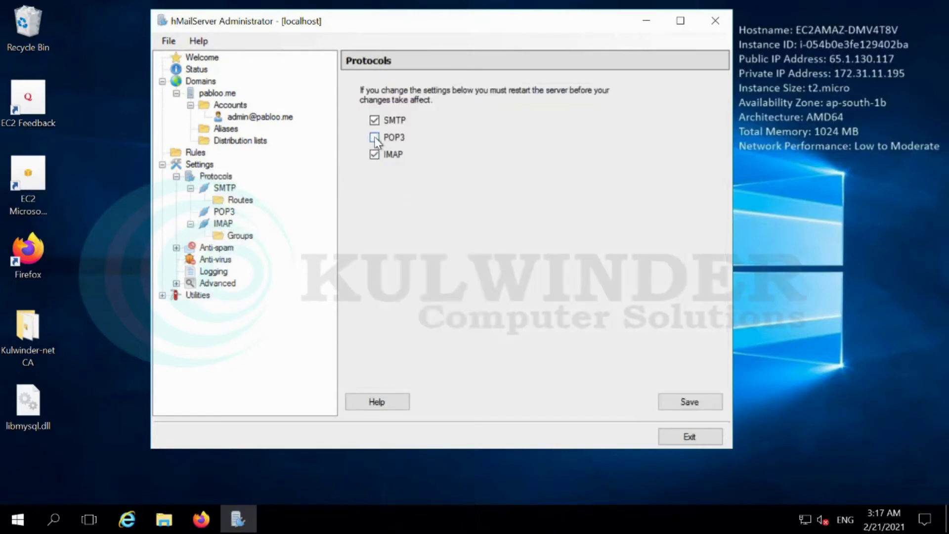
click(688, 401)
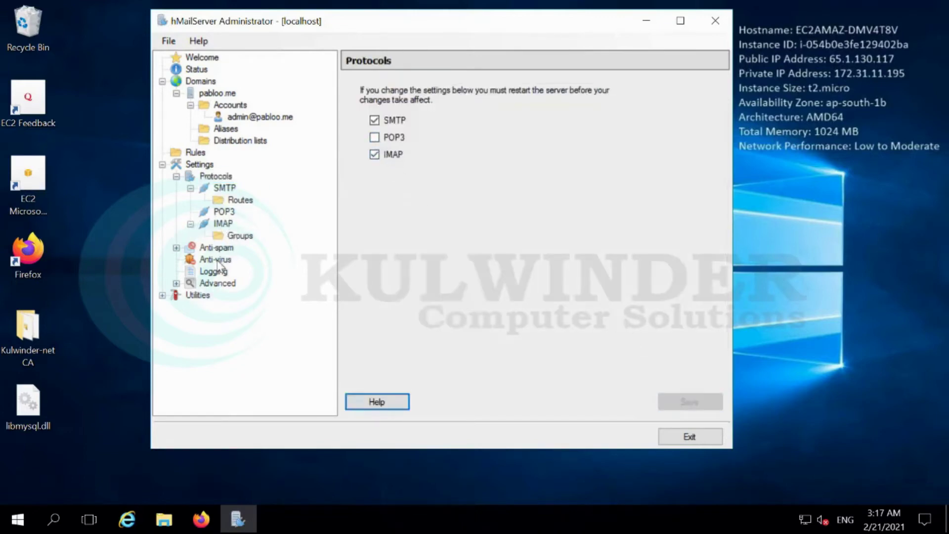
Turn off auto-ban in the advanced settings and save
click(176, 284)
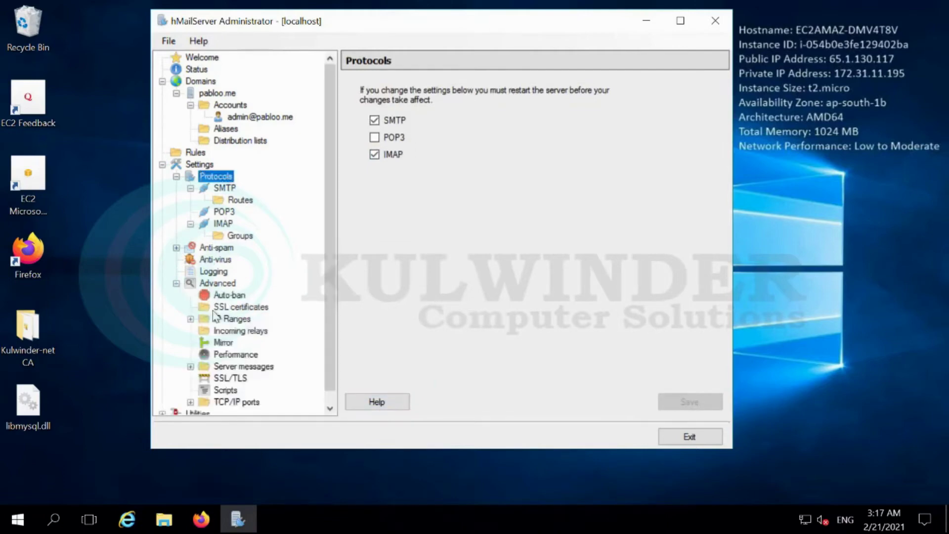
click(215, 296)
click(357, 90)
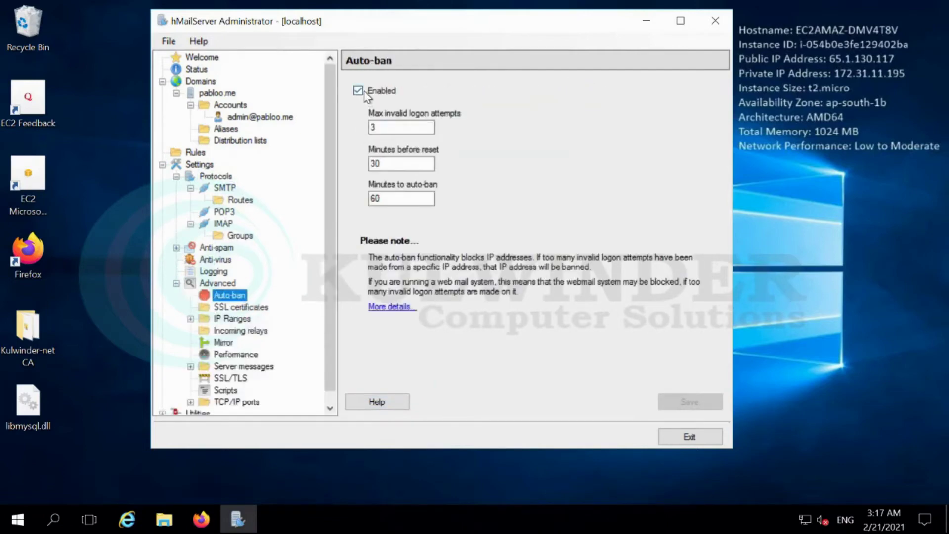
click(671, 403)
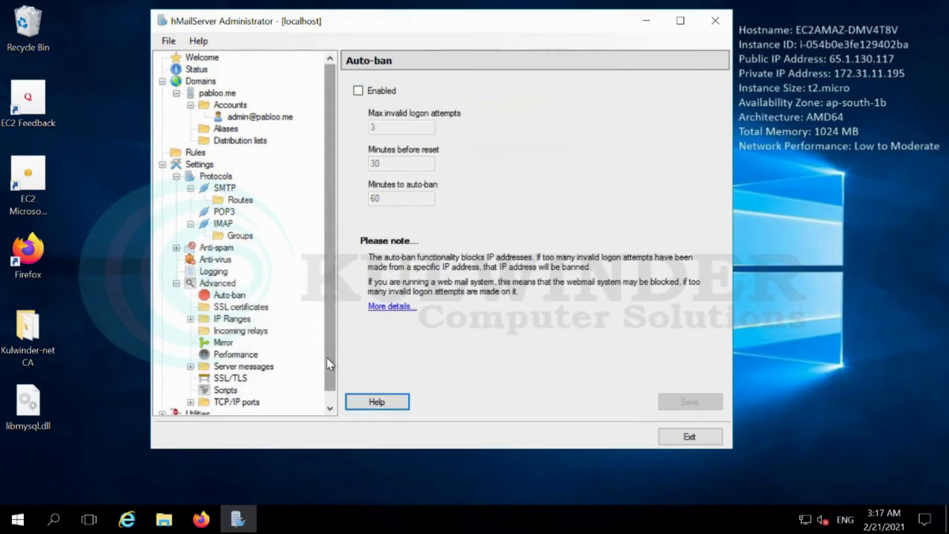
scroll(328, 358, down, 1)
click(228, 367)
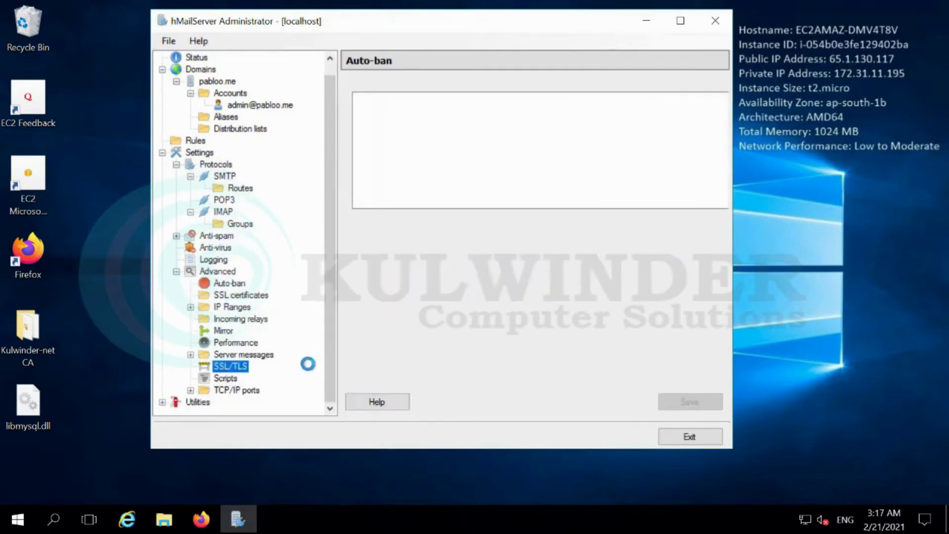
Add a new SSL certificate named SSL-Cert
click(240, 295)
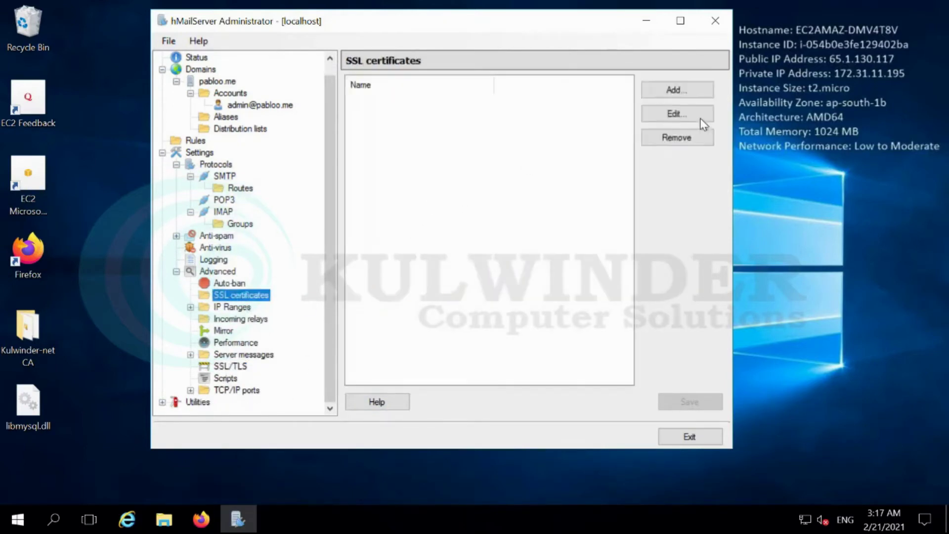
click(681, 93)
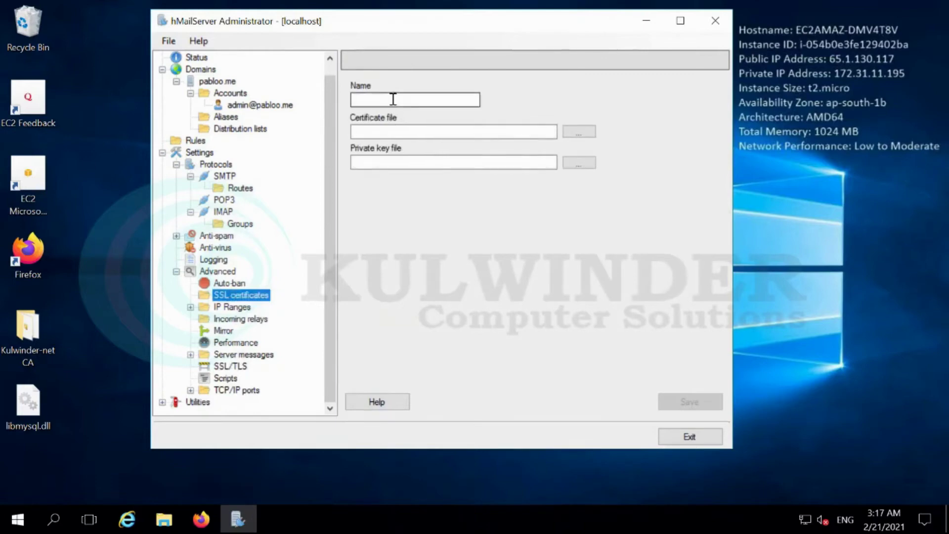
click(408, 100)
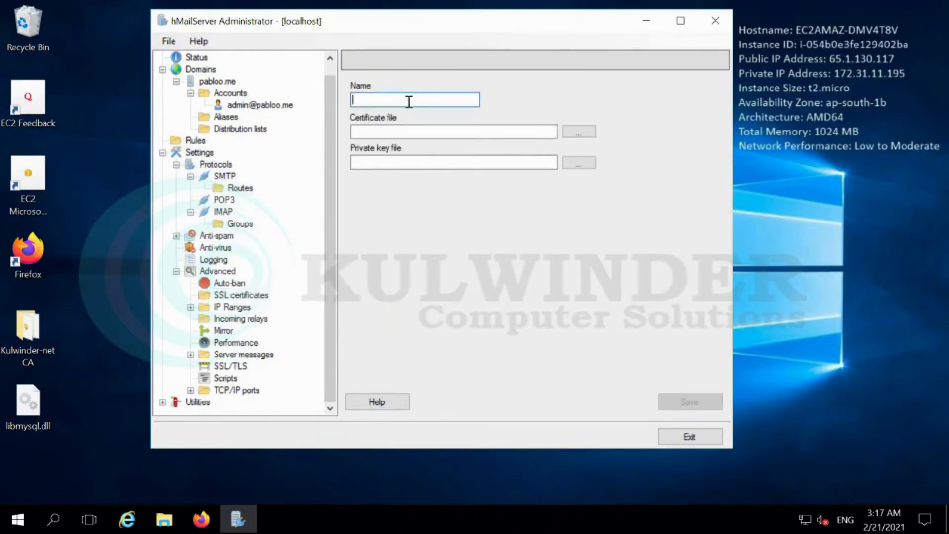
text(SSL-cERT)
drag(399, 96, 371, 101)
text(Cert)
Point SSL-Cert to the Kulwinder-net CA certificate and private.key files, then save
click(579, 131)
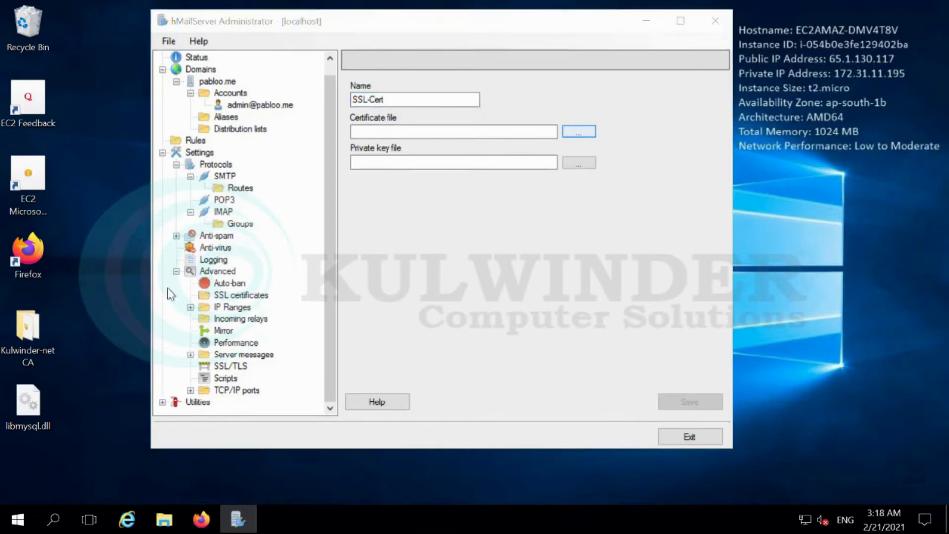
click(581, 134)
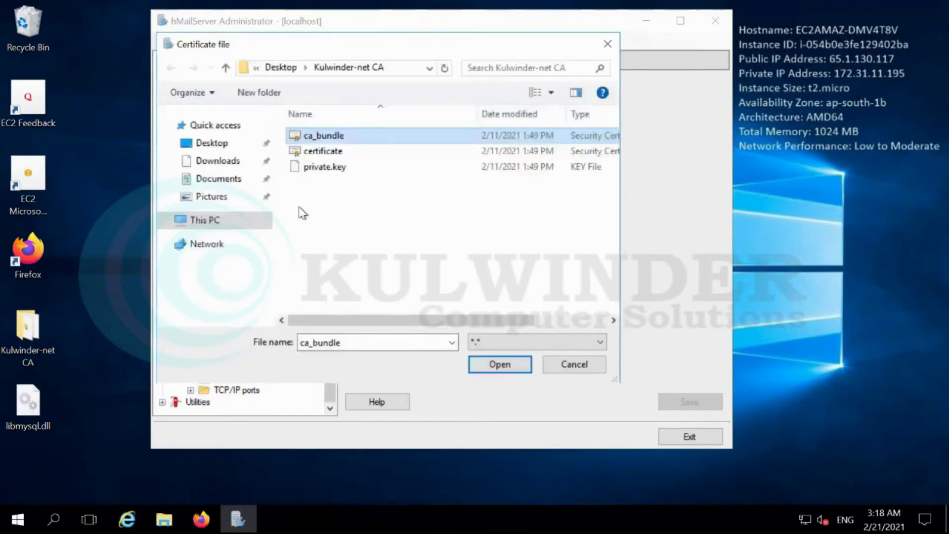
click(319, 150)
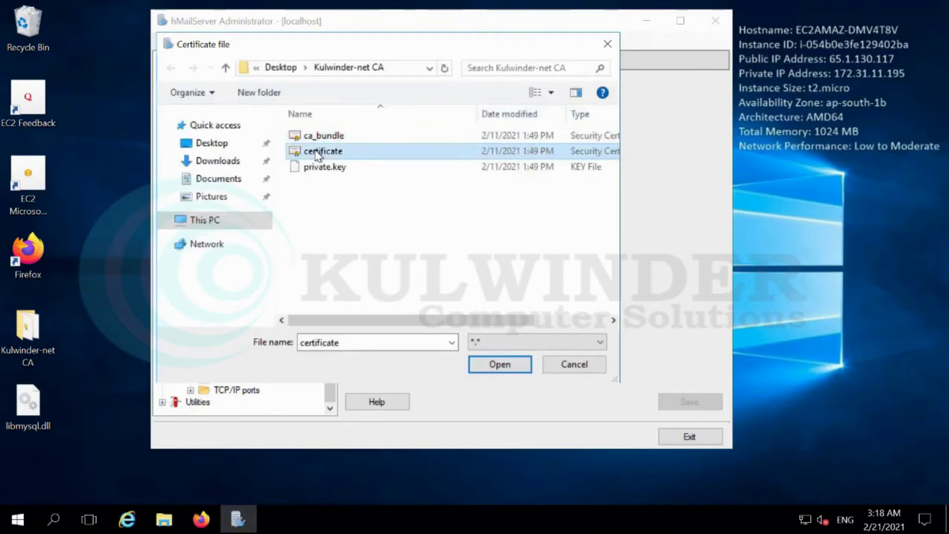
click(500, 362)
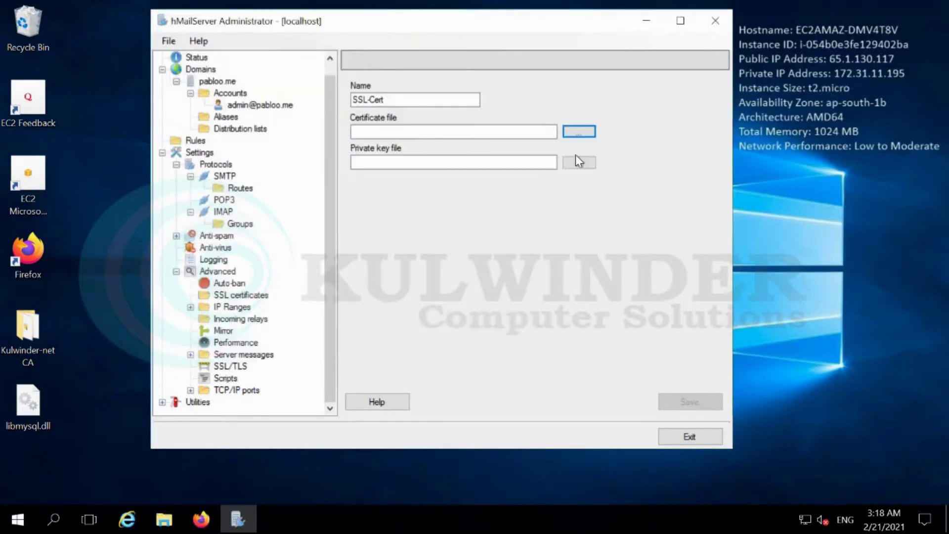
click(578, 162)
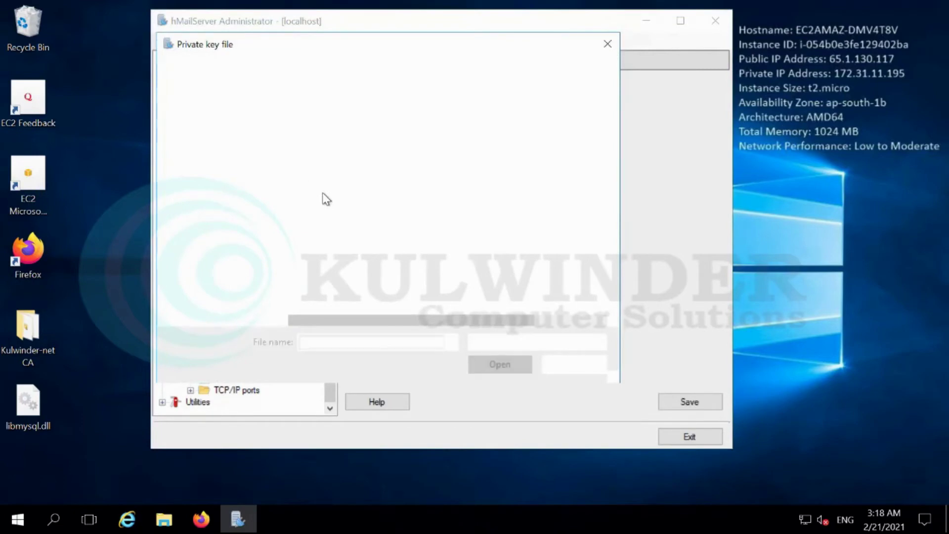
click(331, 173)
click(519, 362)
click(677, 401)
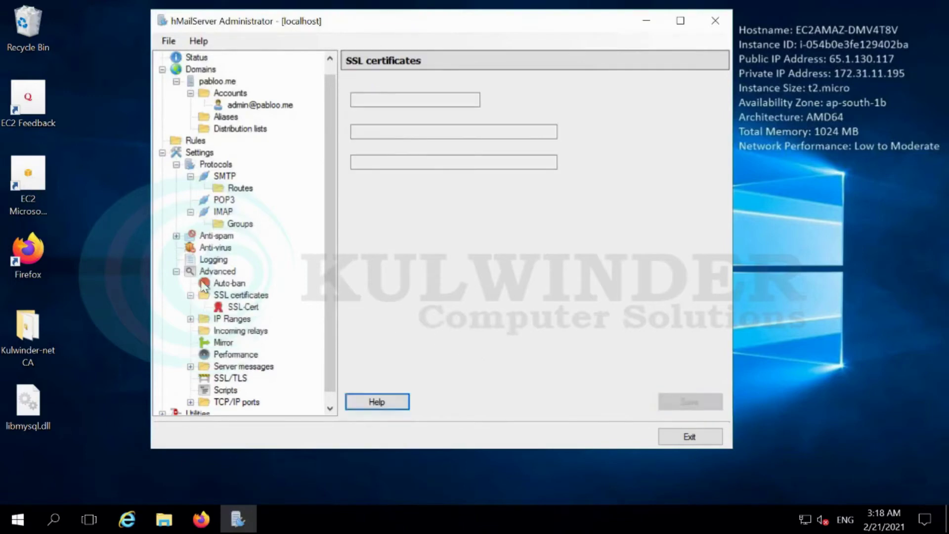
Make the Internet IP range require SSL/TLS authentication and block external-to-external delivery
drag(331, 344, 324, 385)
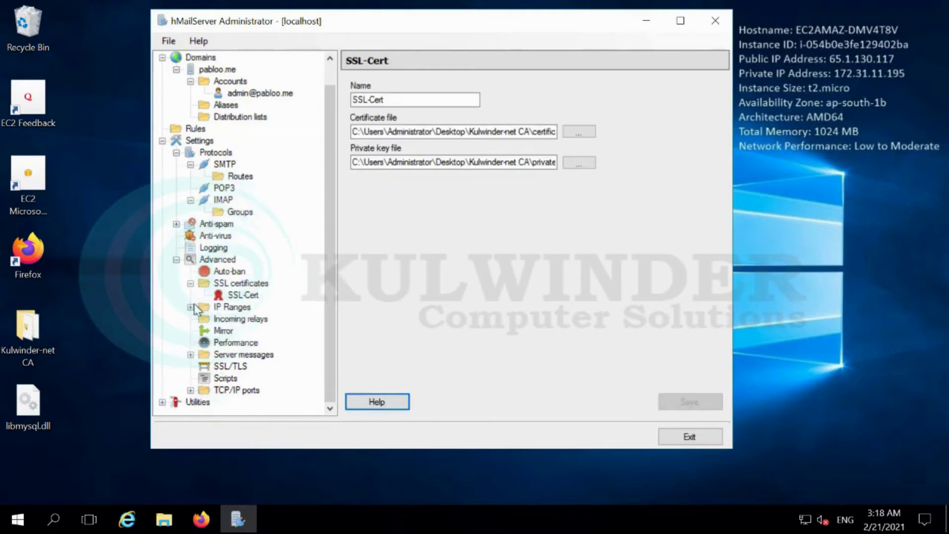
click(191, 306)
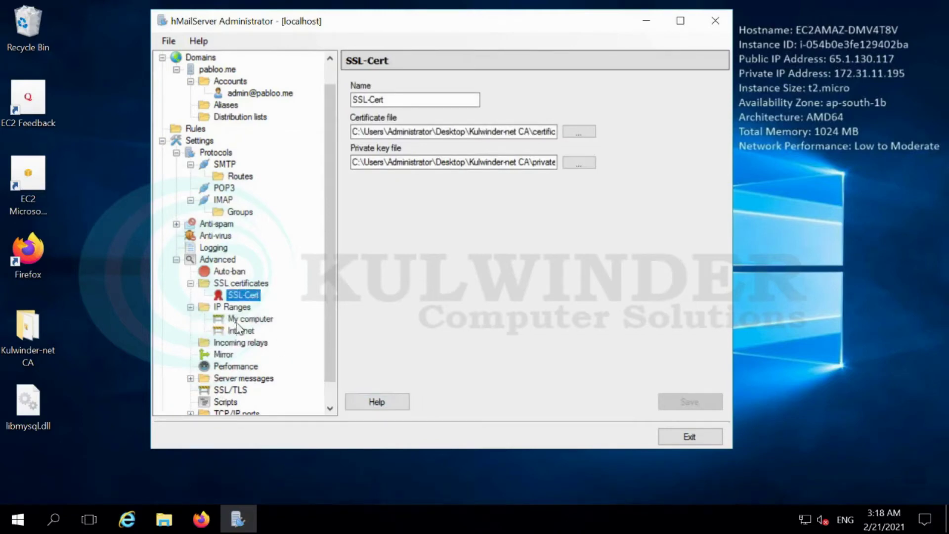
click(241, 330)
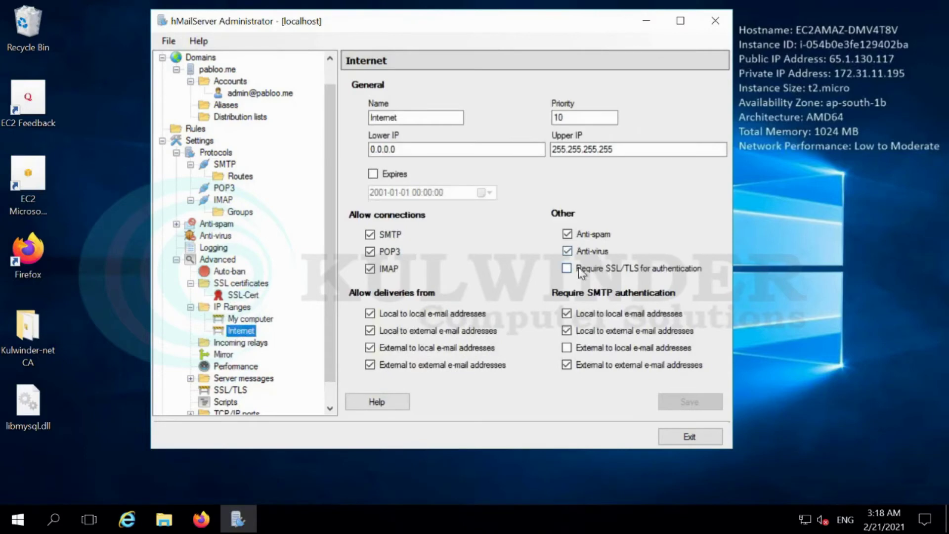
click(567, 268)
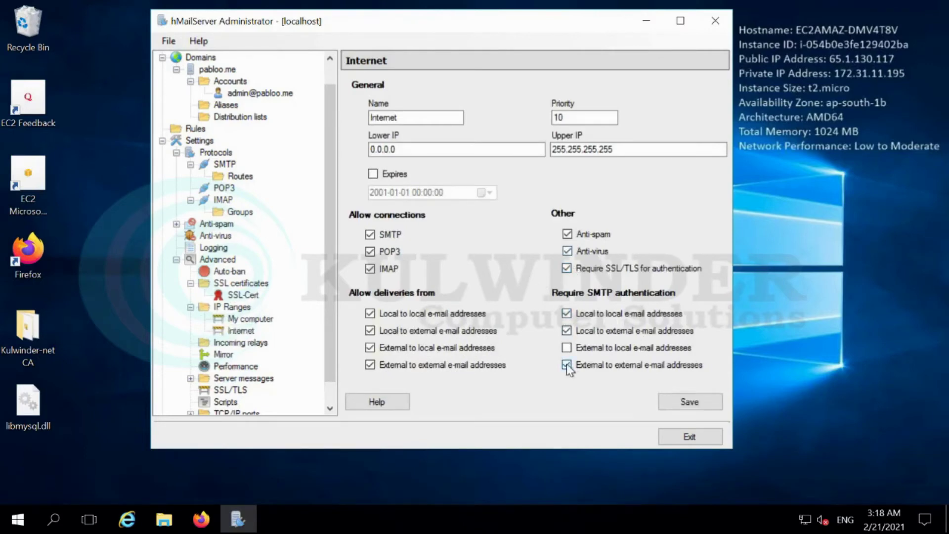
click(458, 366)
click(674, 405)
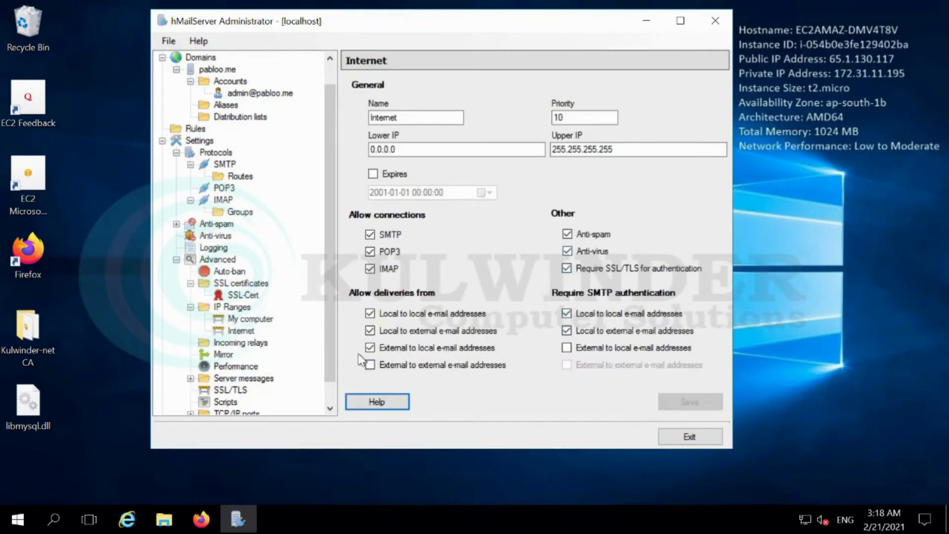
Make My computer require SSL/TLS auth, block external-to-external, and require local SMTP auth
click(243, 319)
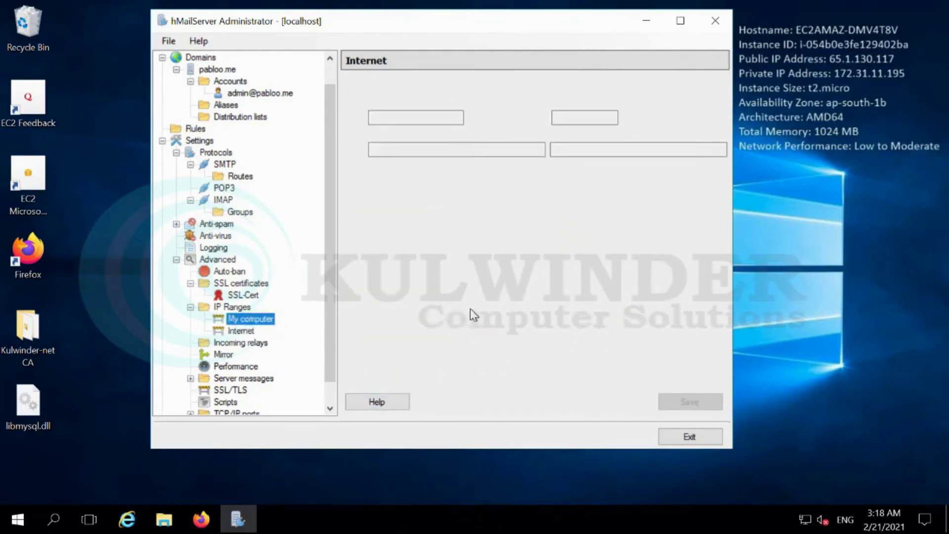
click(566, 268)
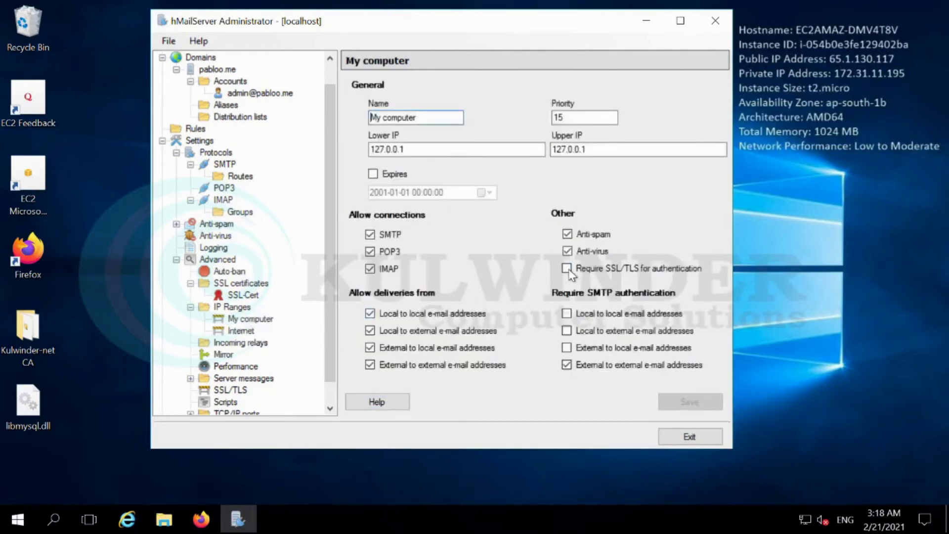
click(442, 366)
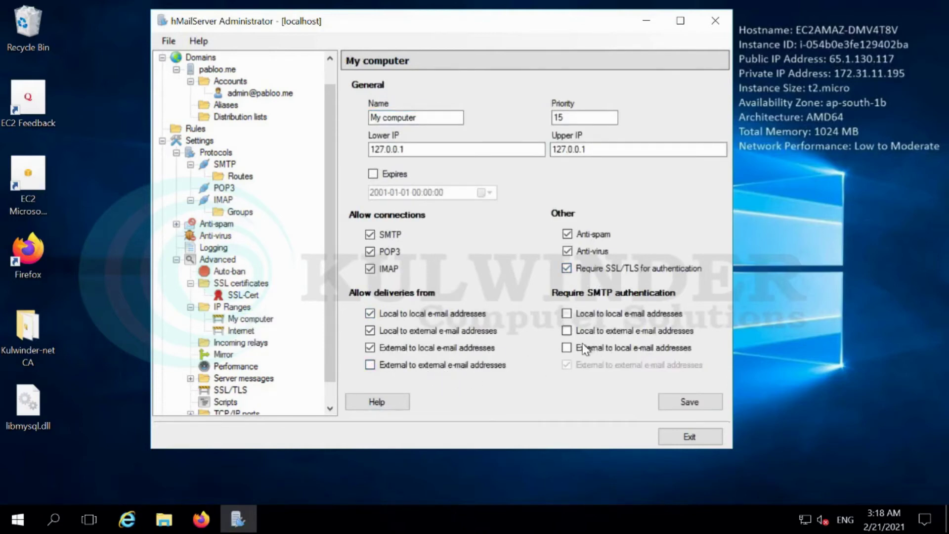
click(567, 314)
click(567, 331)
click(678, 405)
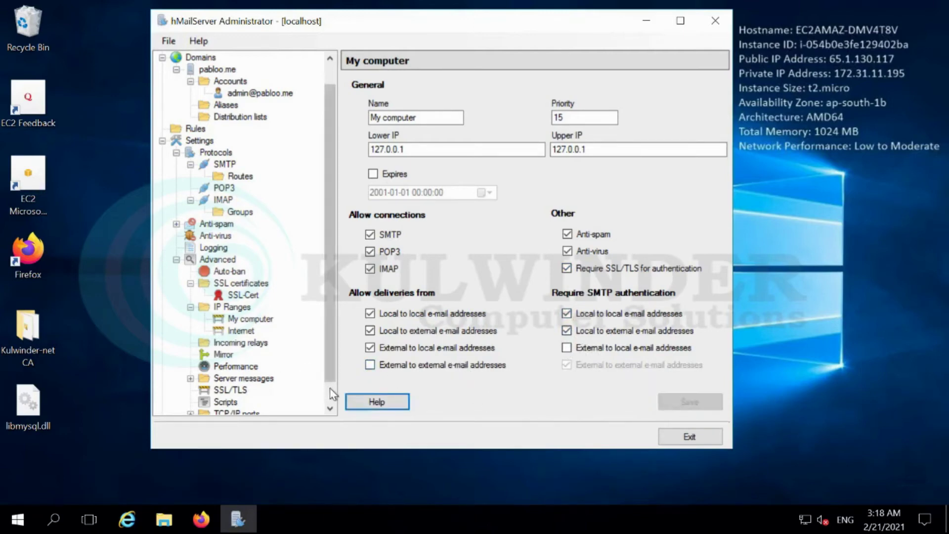
scroll(330, 392, down, 1)
Add a new SMTP TCP/IP port on 0.0.0.0 with port number 465
click(232, 367)
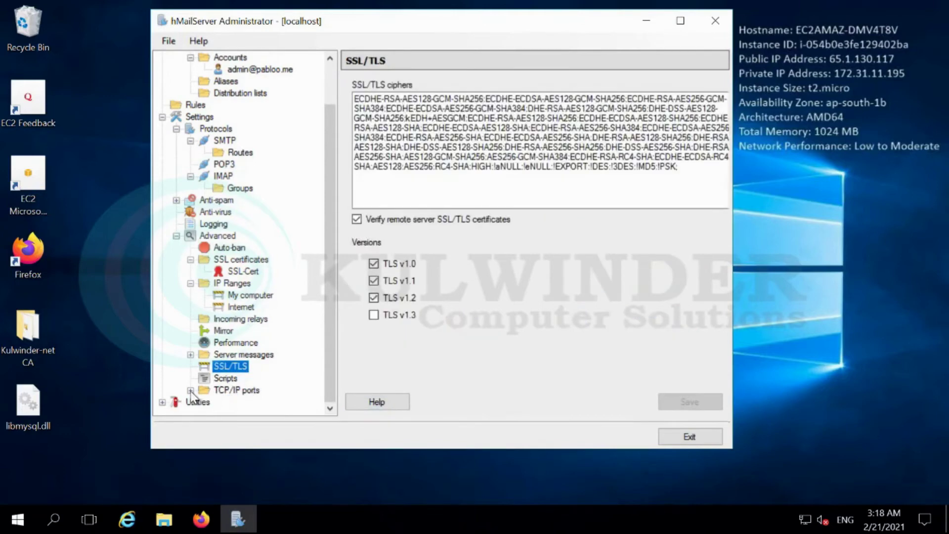
click(191, 391)
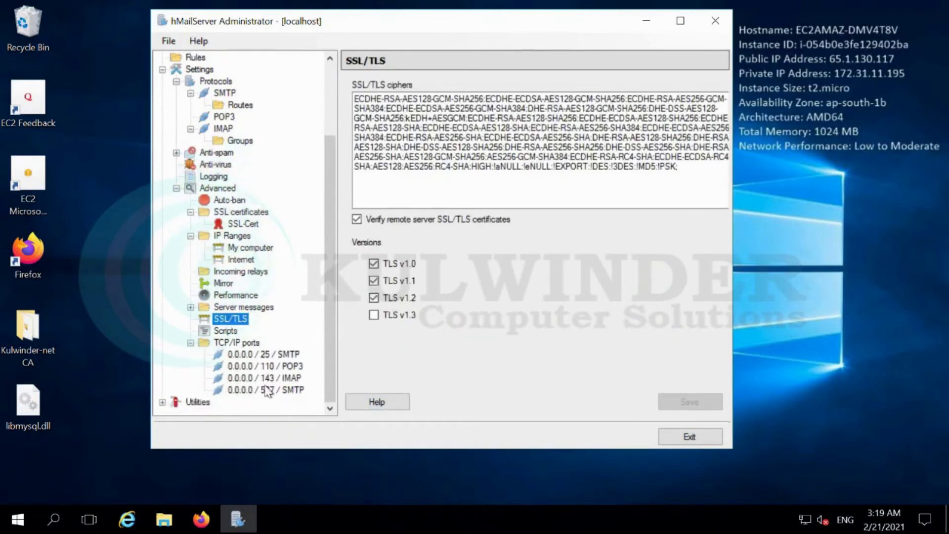
click(236, 343)
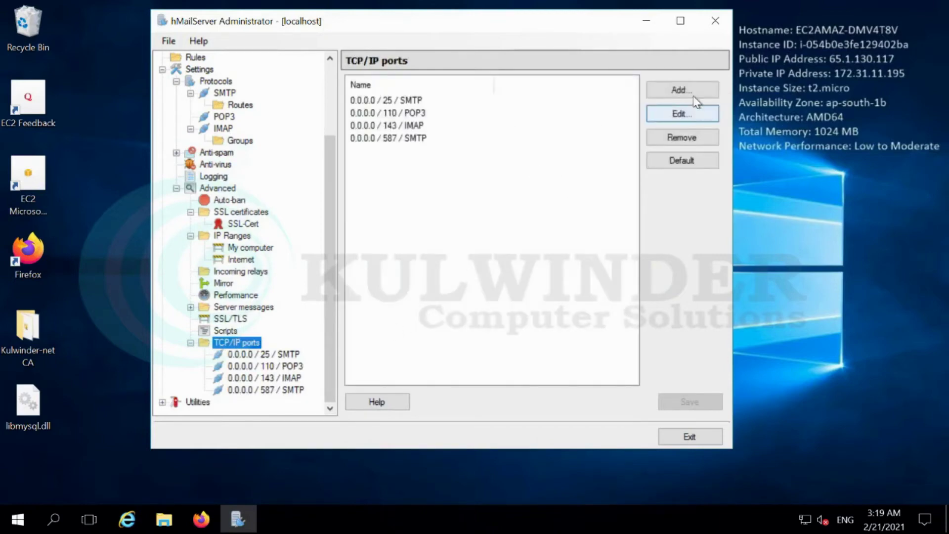
click(681, 92)
click(438, 100)
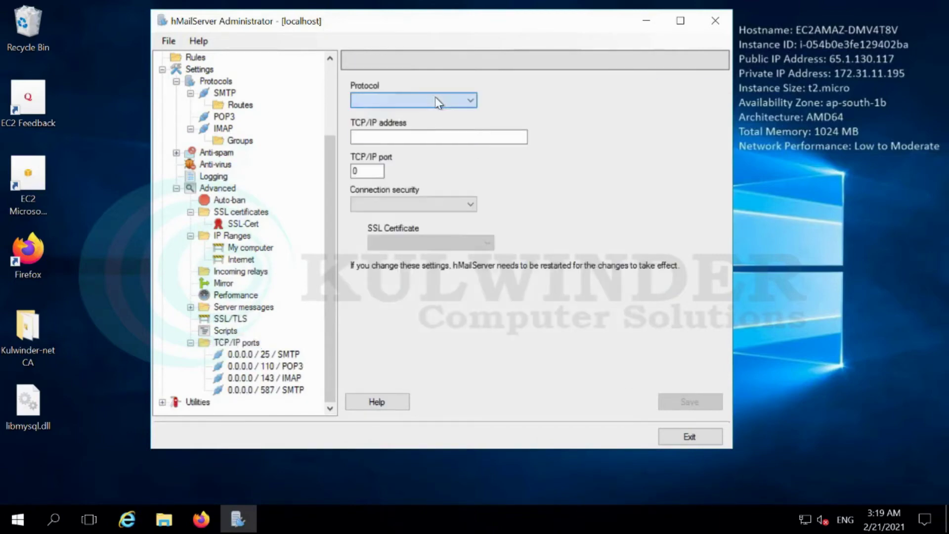
click(403, 113)
click(391, 135)
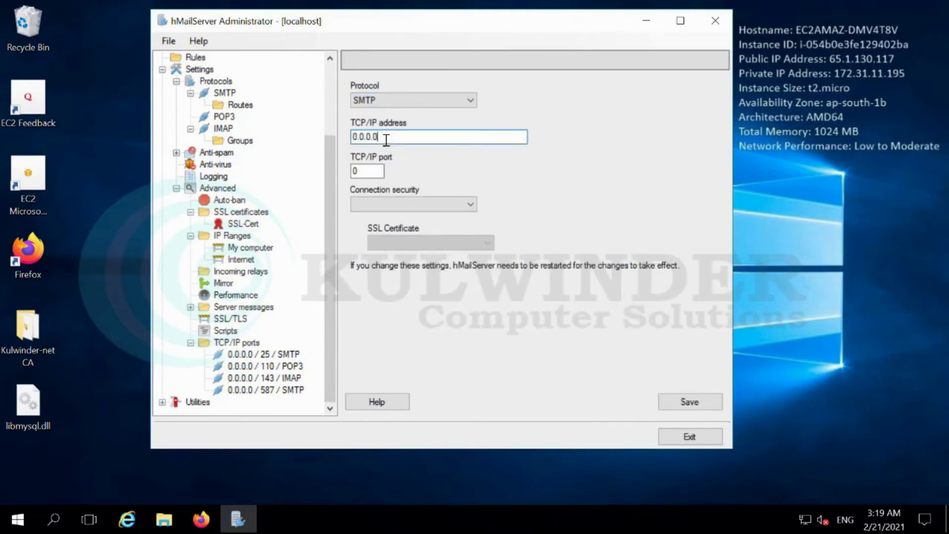
key(Tab)
text(4)
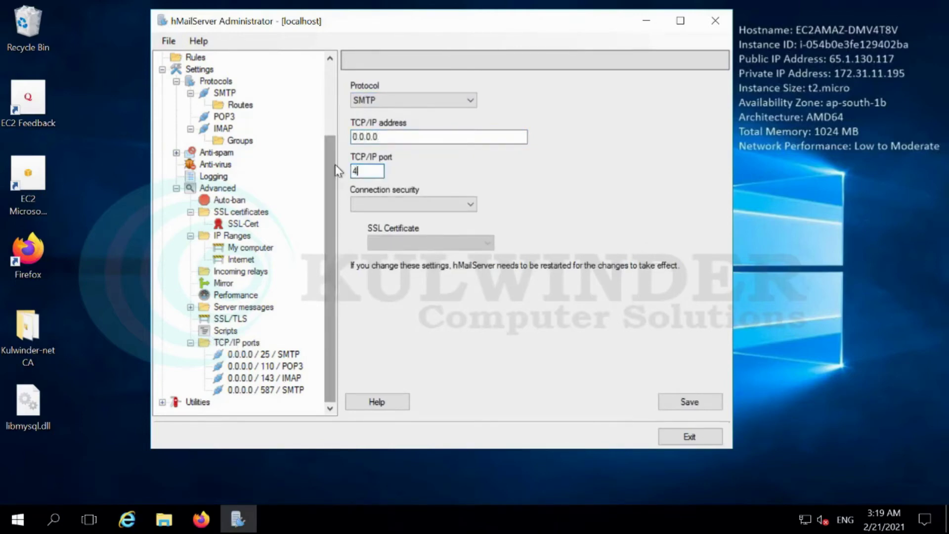
text(65)
Secure port 465 with SSL/TLS and SSL-Cert, save, and restart the server
click(433, 204)
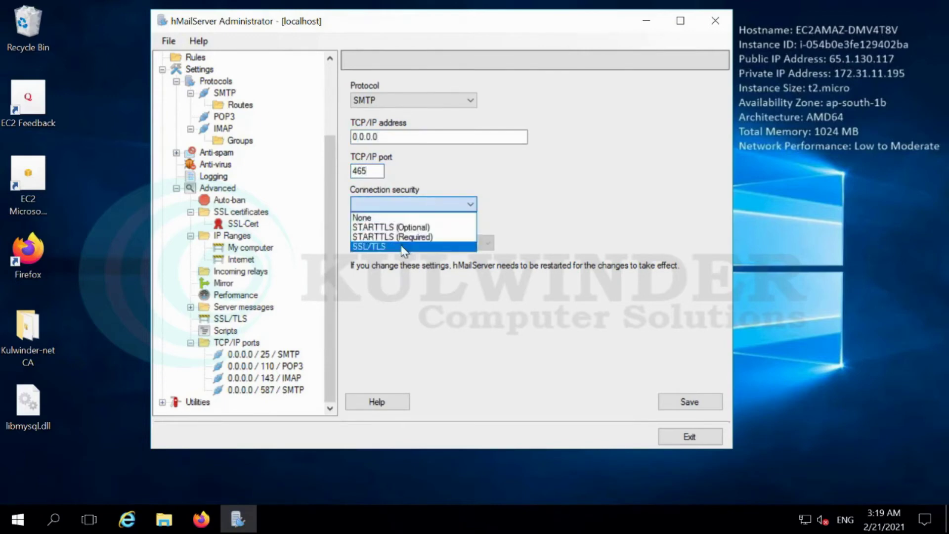
click(404, 247)
click(403, 243)
click(402, 256)
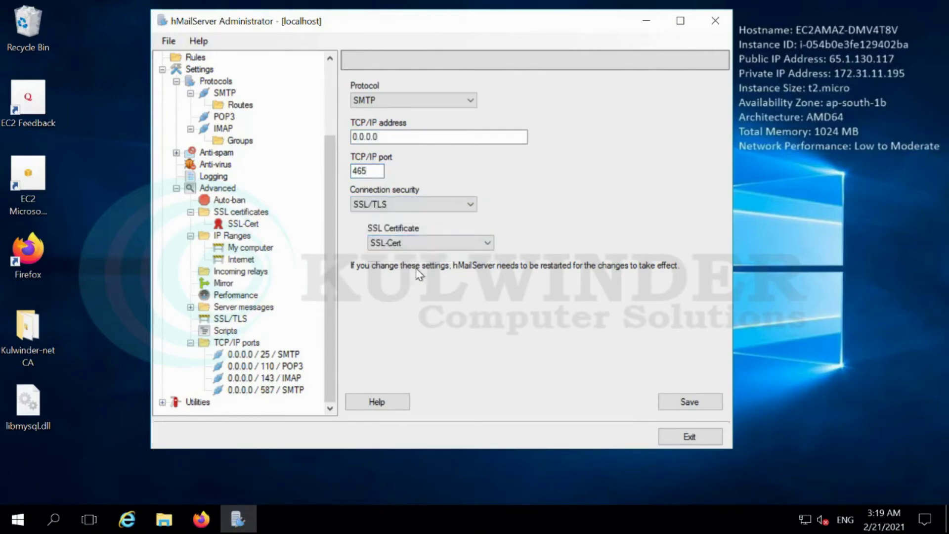
click(715, 408)
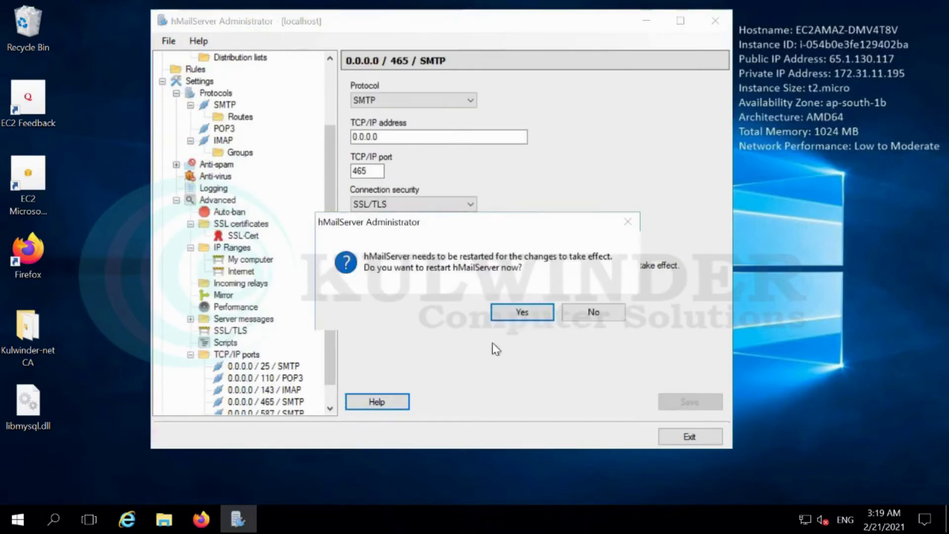
click(520, 312)
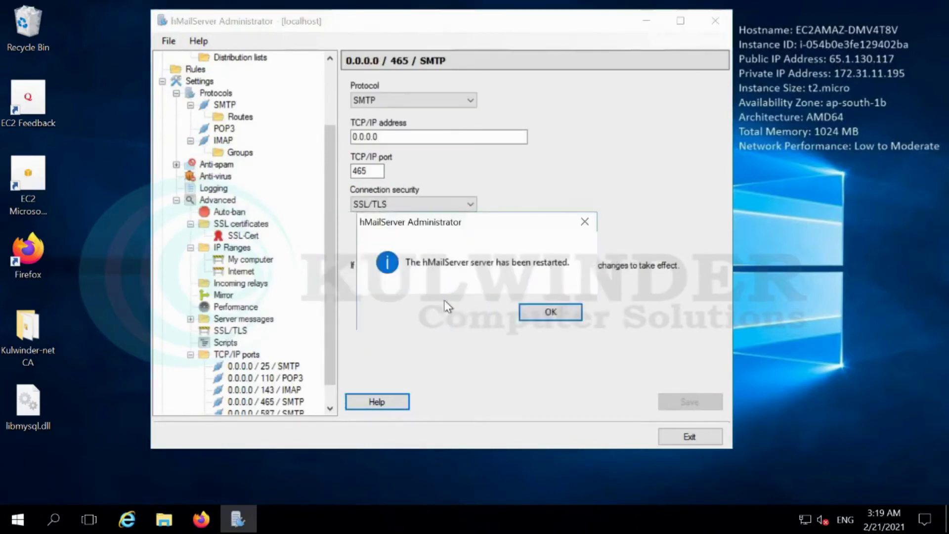
click(548, 312)
scroll(334, 387, down, 1)
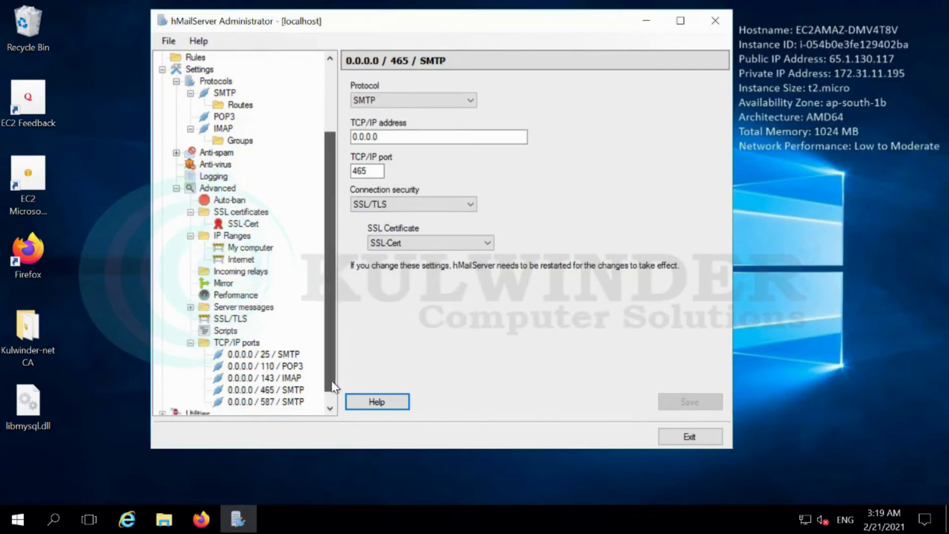
scroll(334, 387, down, 1)
click(236, 330)
Add a new IMAP TCP/IP port on 0.0.0.0 with port number 993
click(677, 97)
click(413, 101)
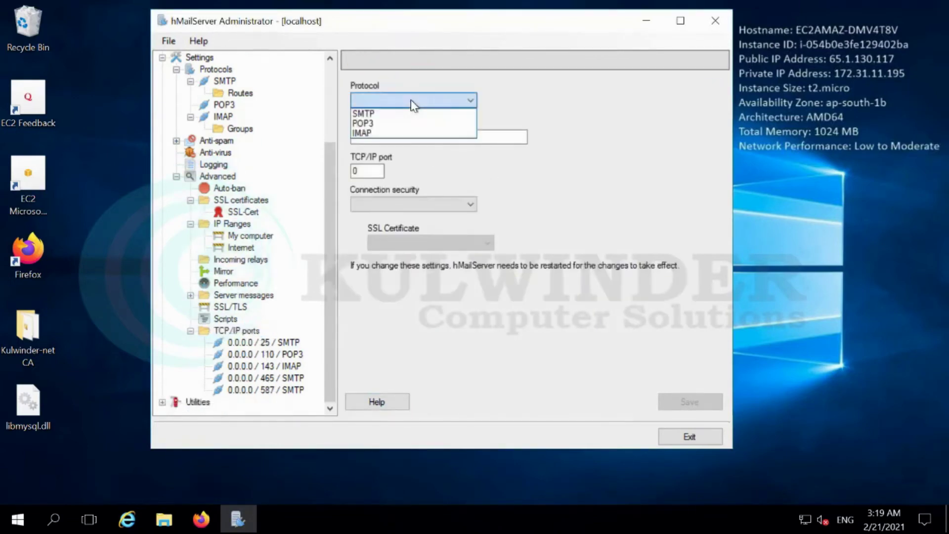
click(394, 133)
click(392, 138)
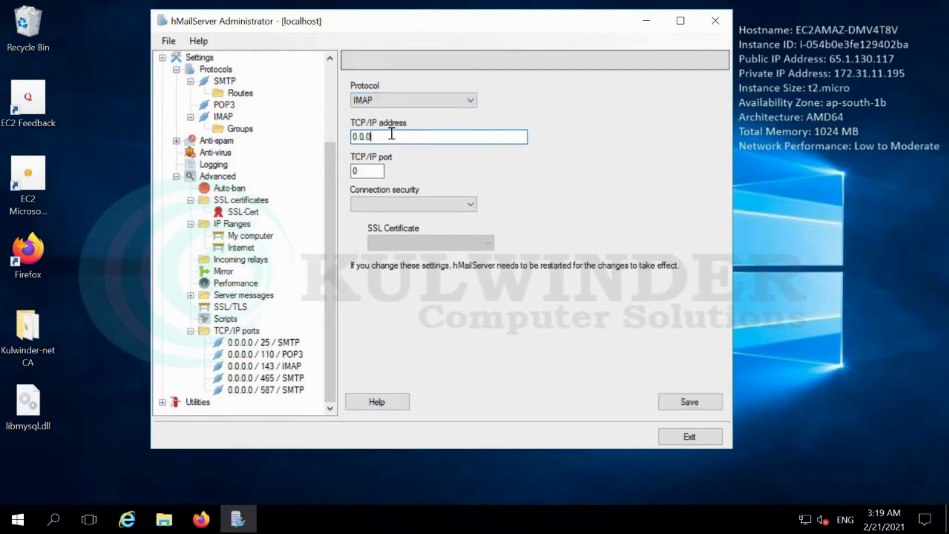
double_click(371, 170)
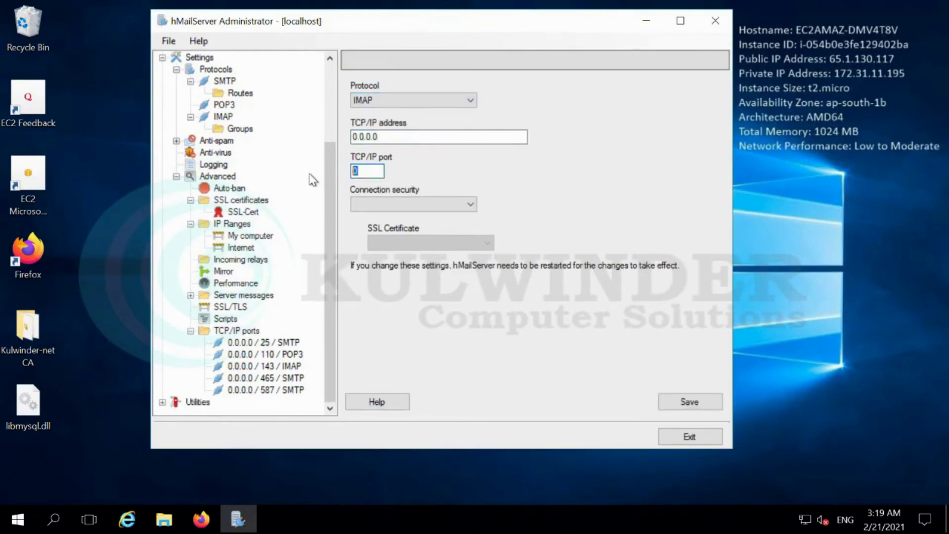
Secure port 993 with SSL/TLS and SSL-Cert, save, and restart the server
click(439, 203)
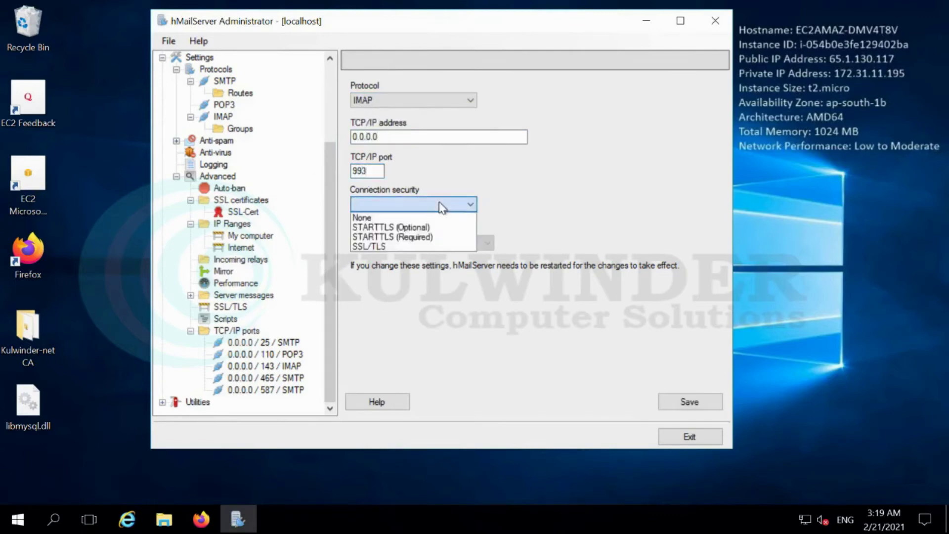
click(406, 246)
click(486, 243)
click(435, 256)
click(676, 410)
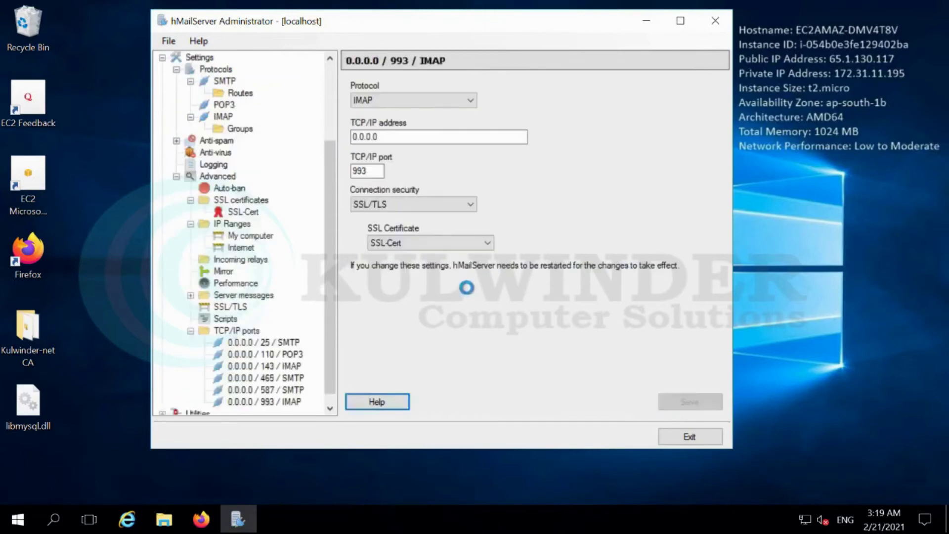
click(504, 313)
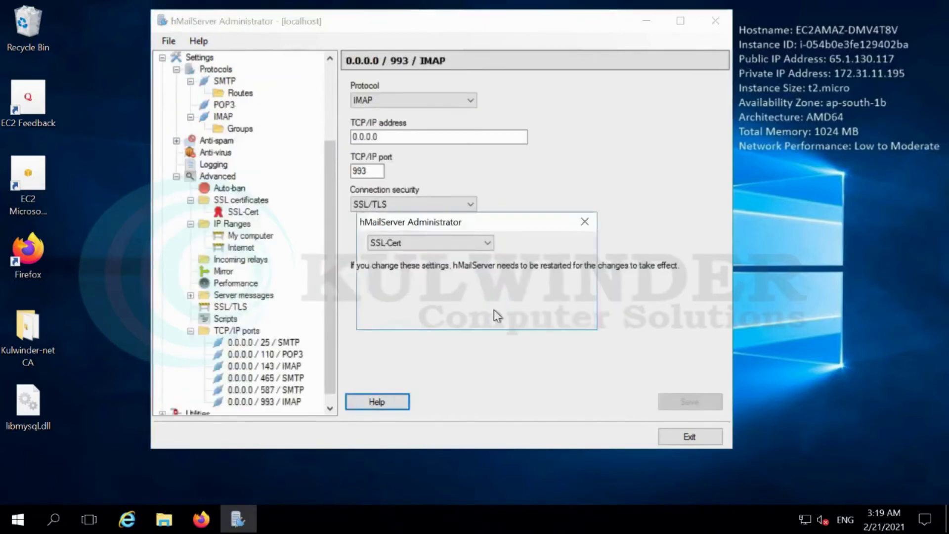
click(543, 312)
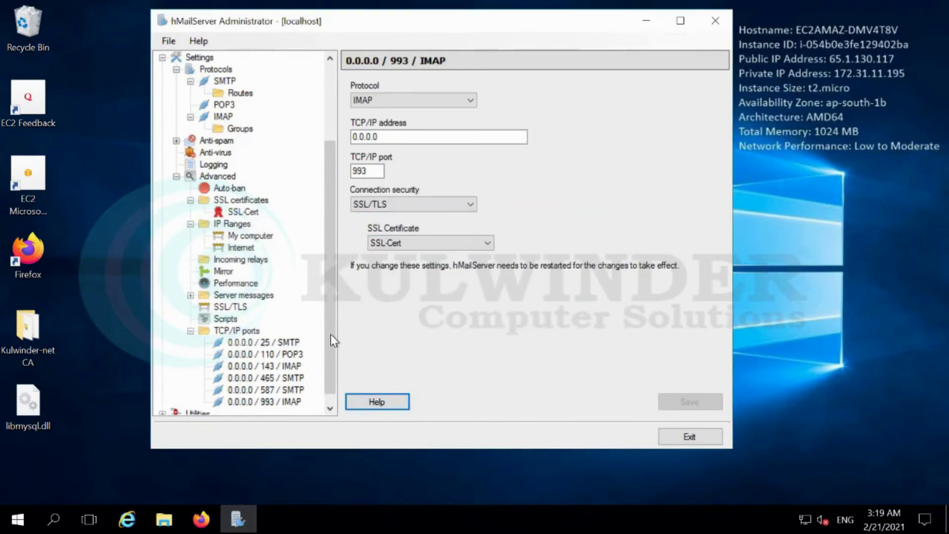
scroll(330, 346, down, 1)
Set SMTP port 587 to STARTTLS (Optional) with SSL-Cert and restart the server
click(247, 320)
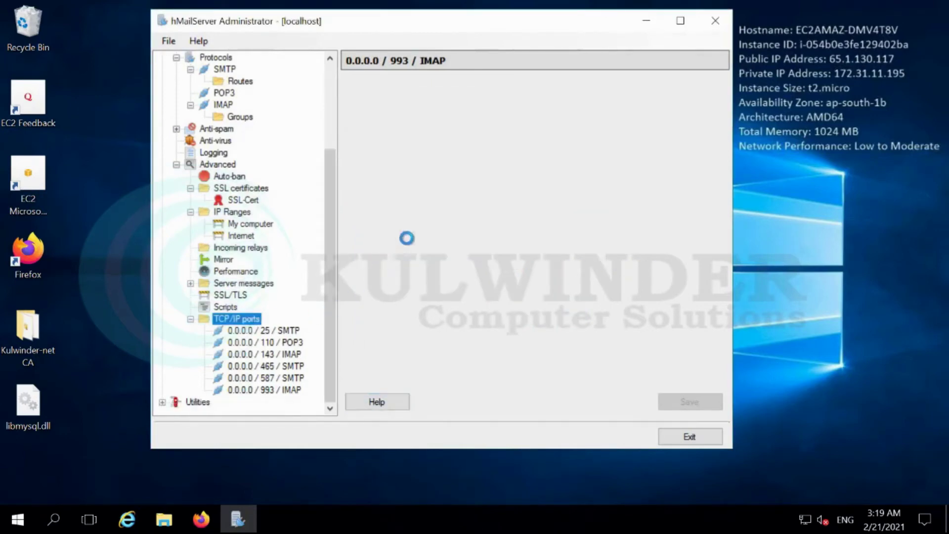
click(406, 154)
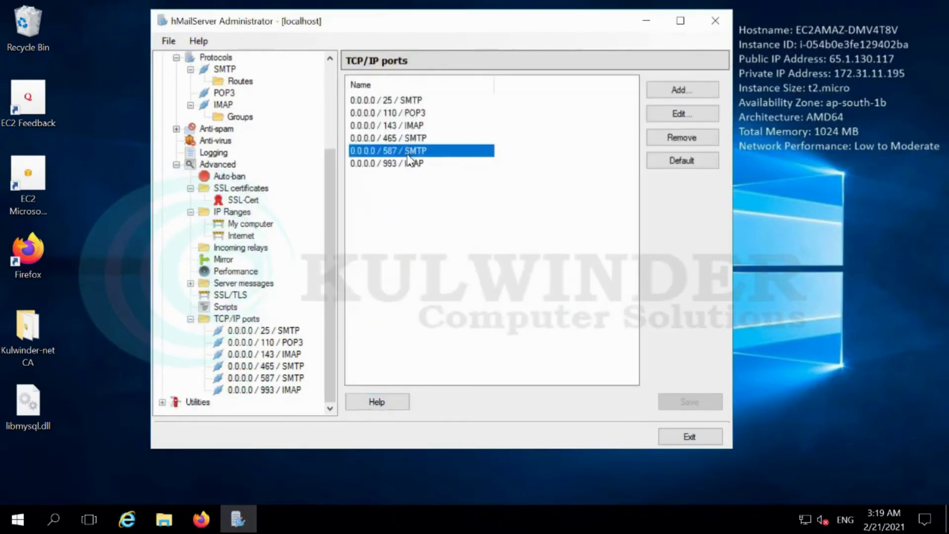
click(685, 115)
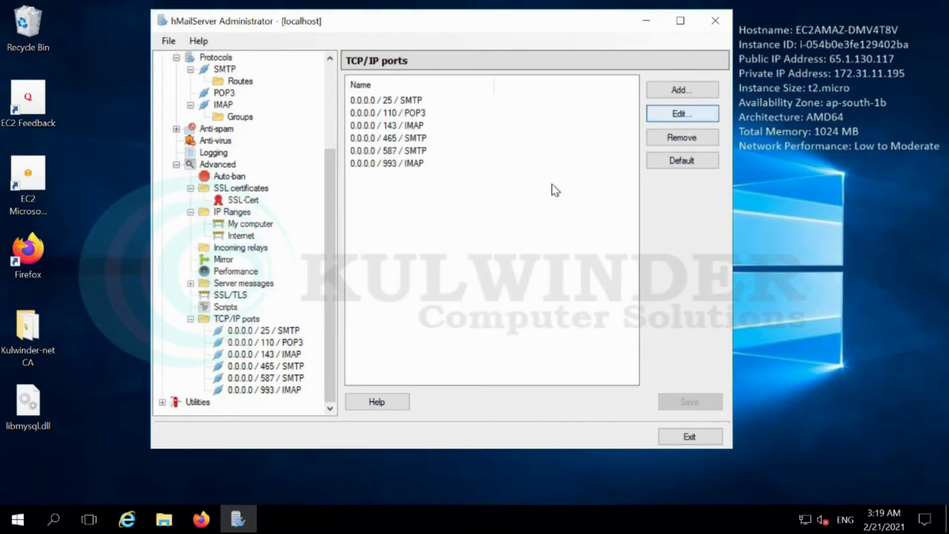
click(418, 204)
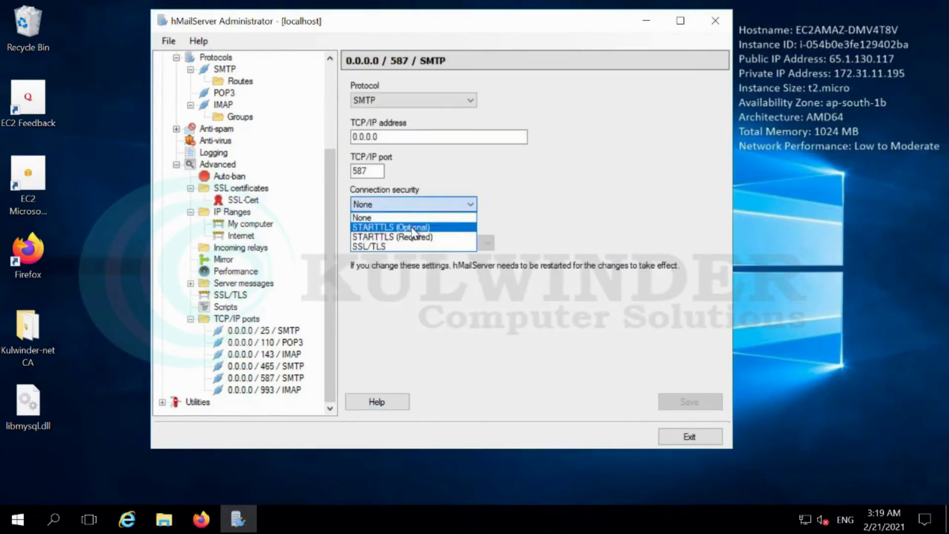
click(415, 229)
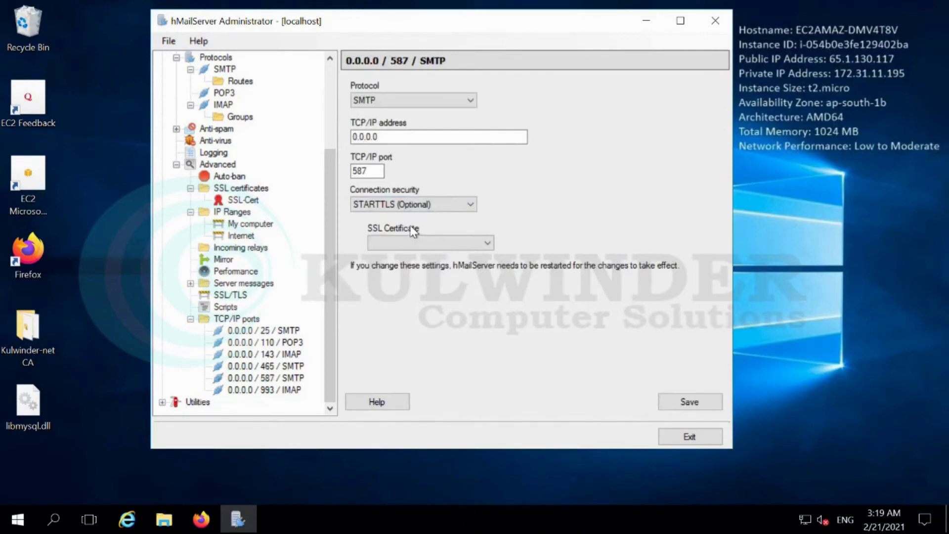
click(444, 257)
click(497, 320)
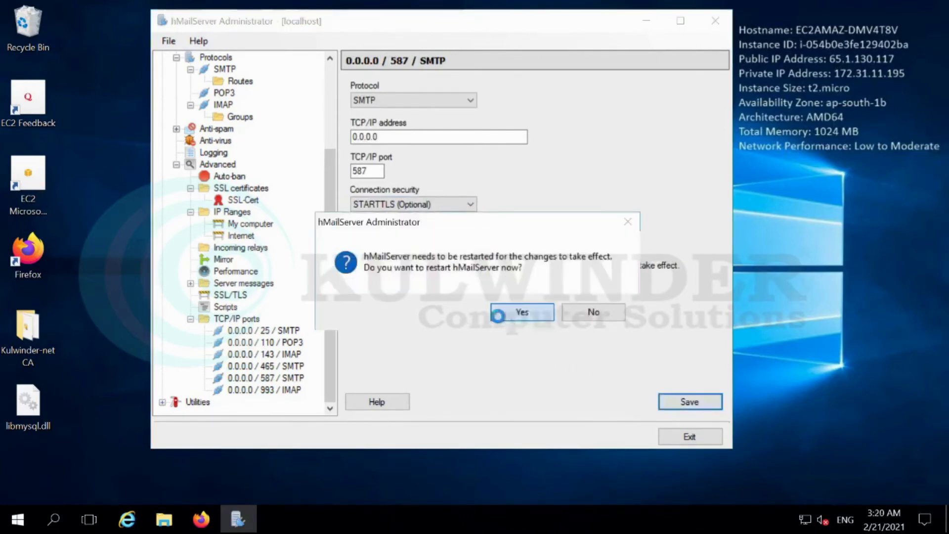
click(543, 316)
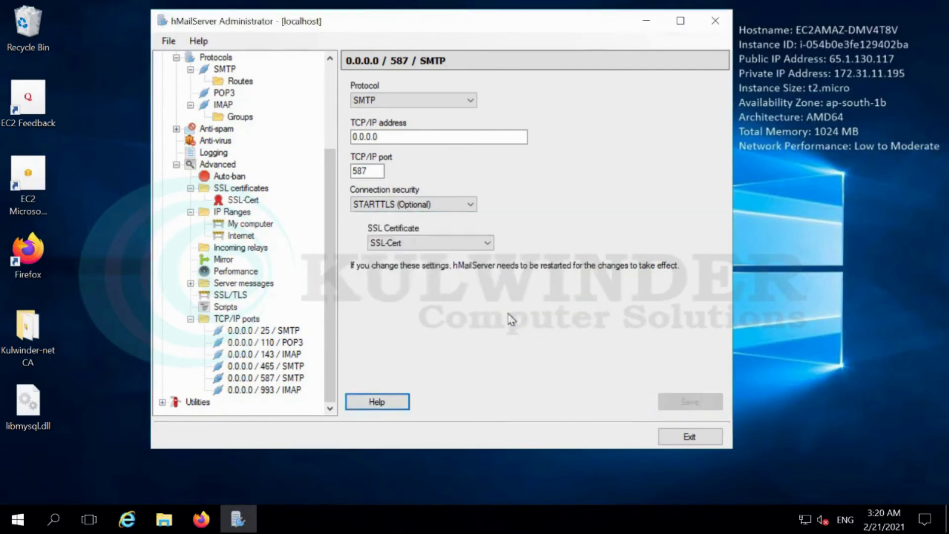
Set SMTP port 25 to STARTTLS (Optional) with SSL-Cert and restart the server
click(259, 331)
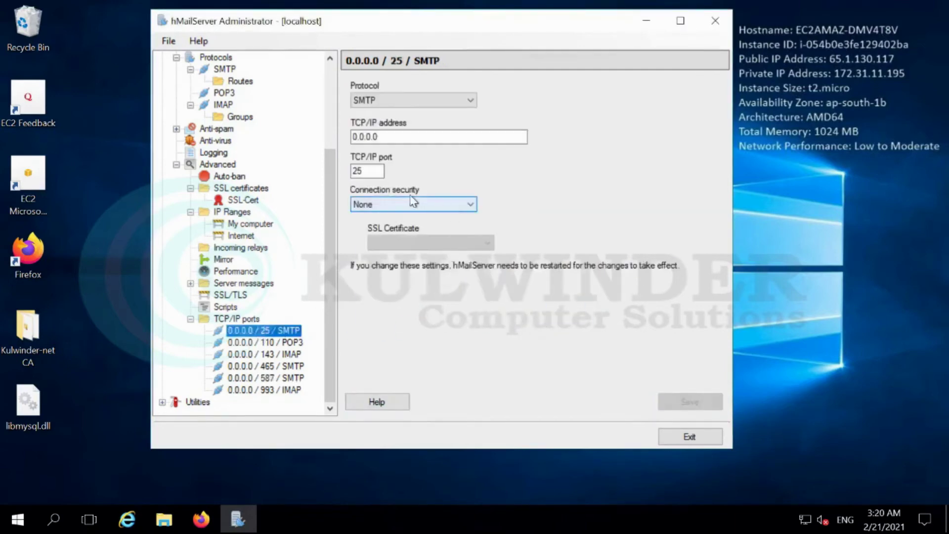
click(421, 206)
click(400, 230)
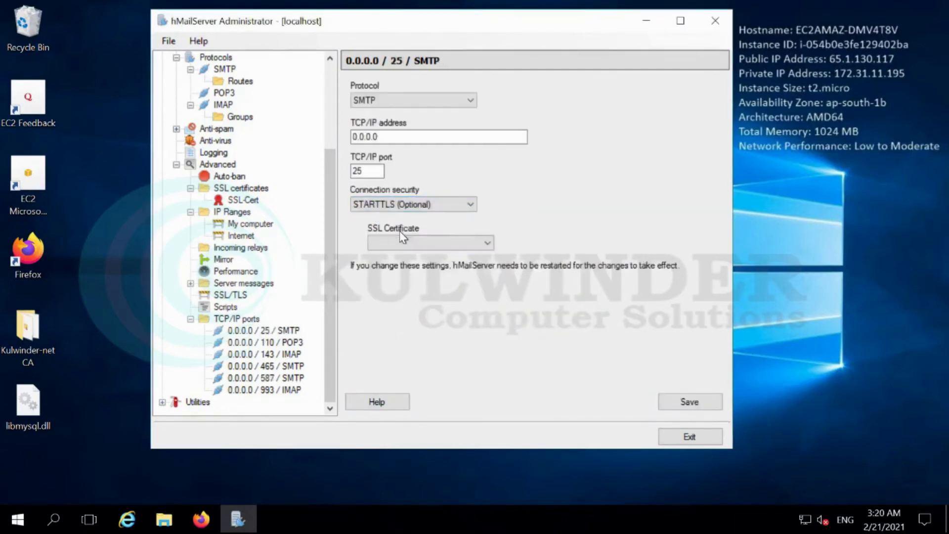
click(408, 242)
click(425, 254)
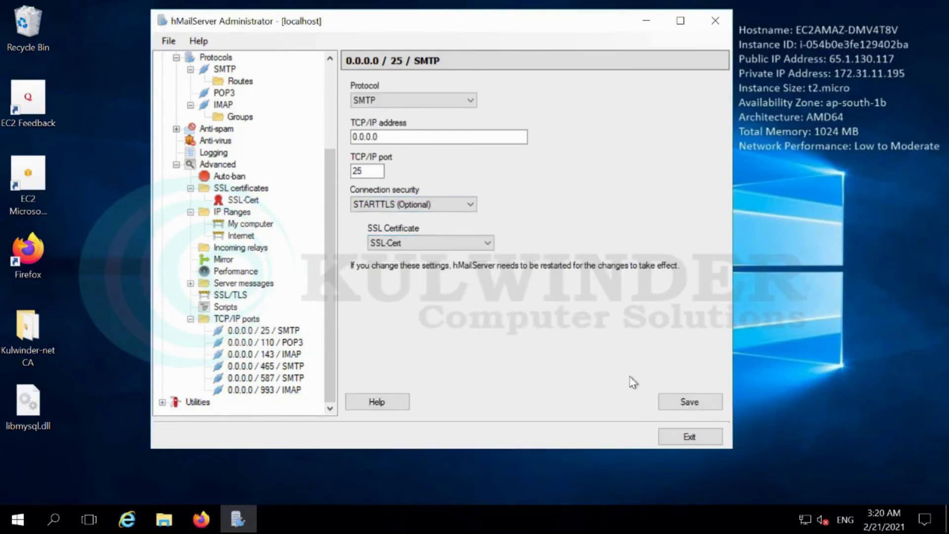
click(688, 402)
click(534, 321)
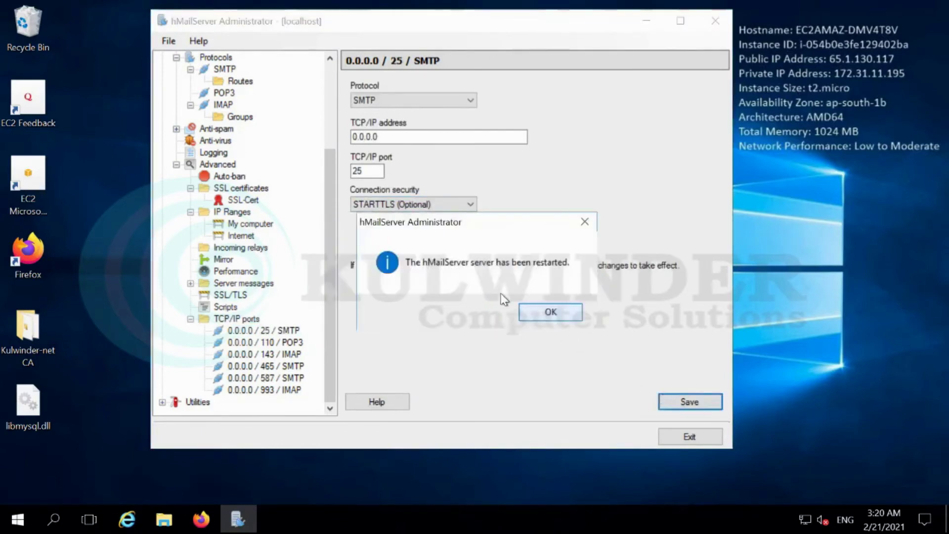
click(553, 317)
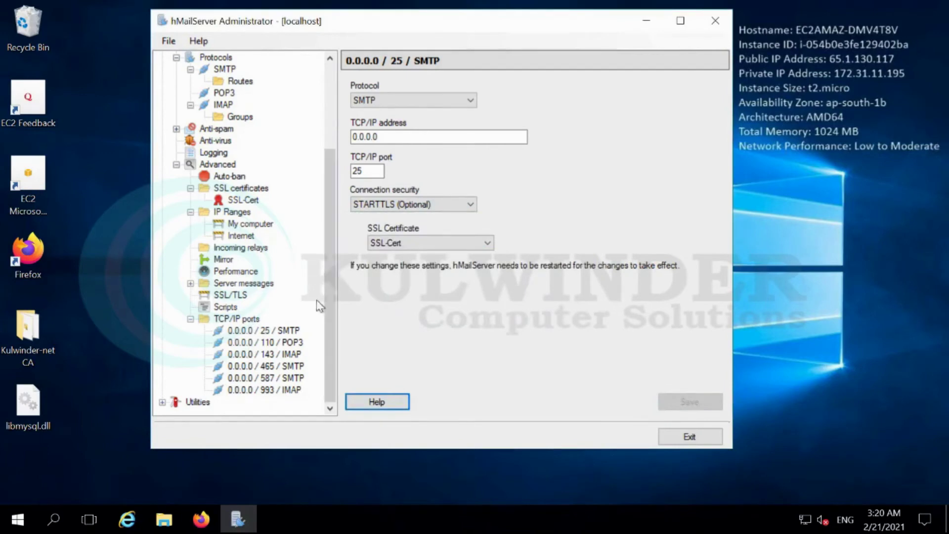
Show the SMTP Delivery of e-mail settings, then leave the remote session
drag(333, 314, 338, 184)
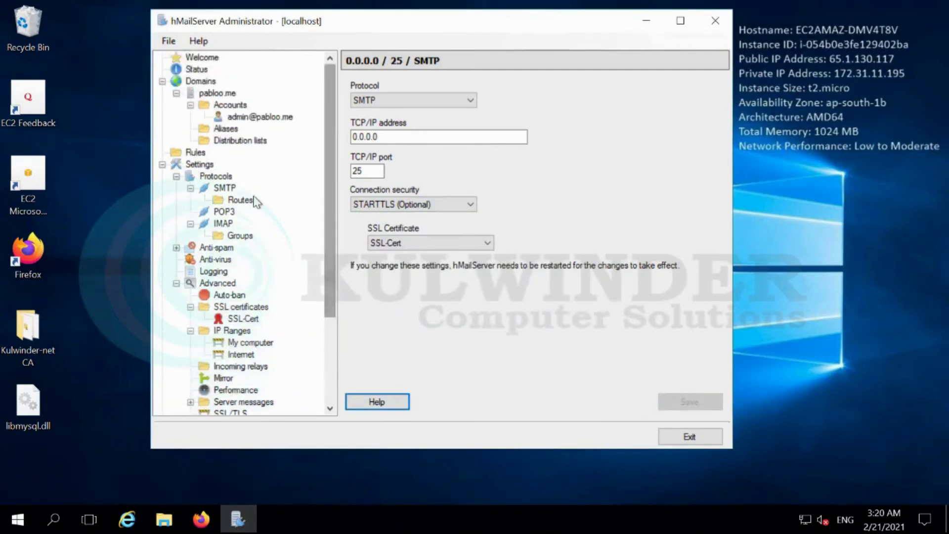
click(214, 178)
click(227, 189)
click(421, 83)
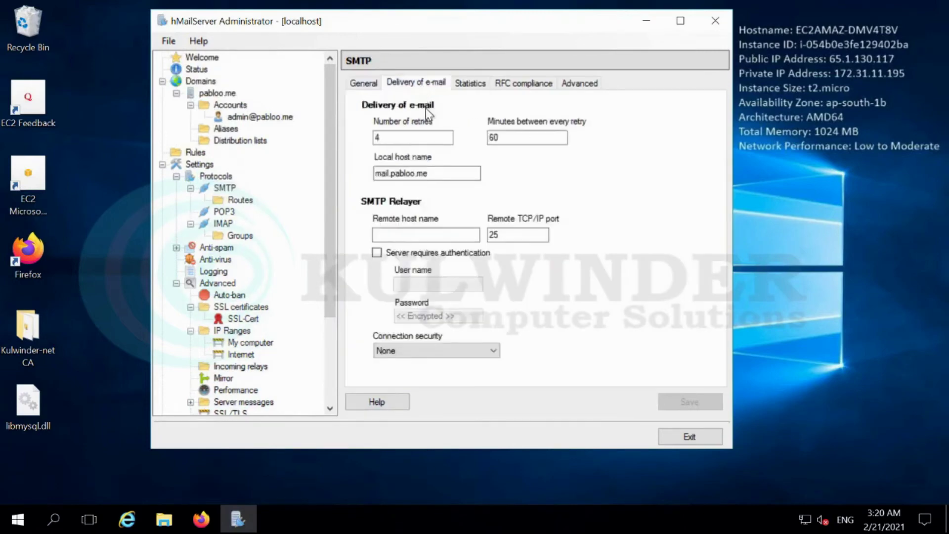
mouse_move(643, 7)
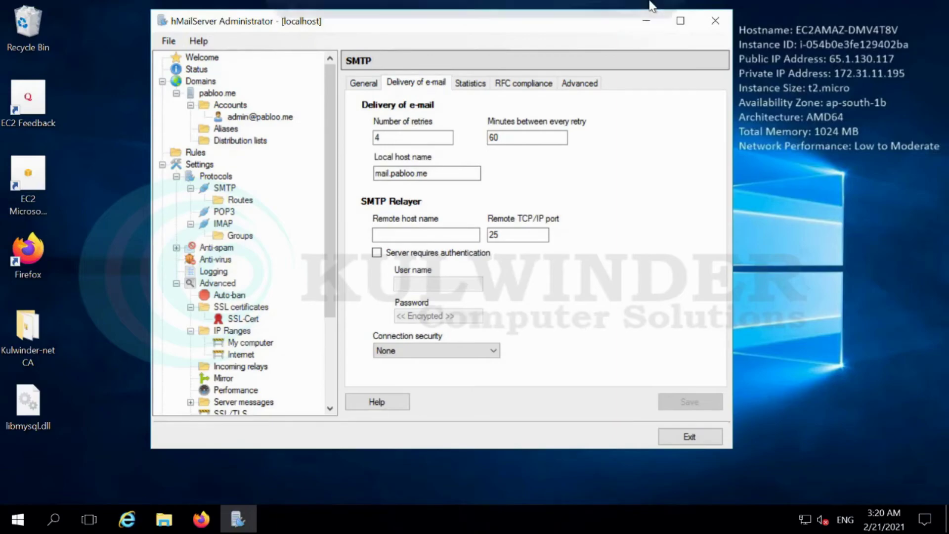
click(625, 12)
Show pabloo.me's GoDaddy DNS records and select the mail A record's IP 65.1.130.117
click(265, 11)
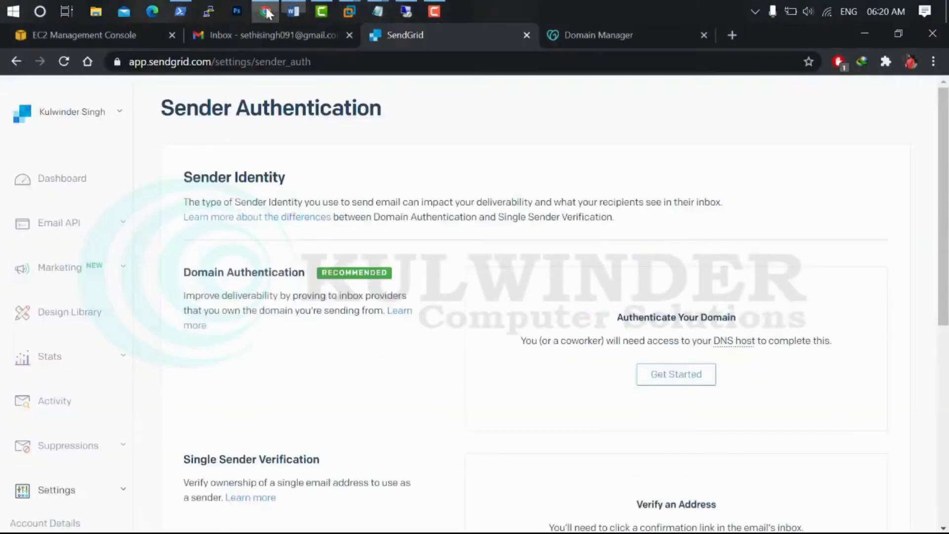
click(603, 36)
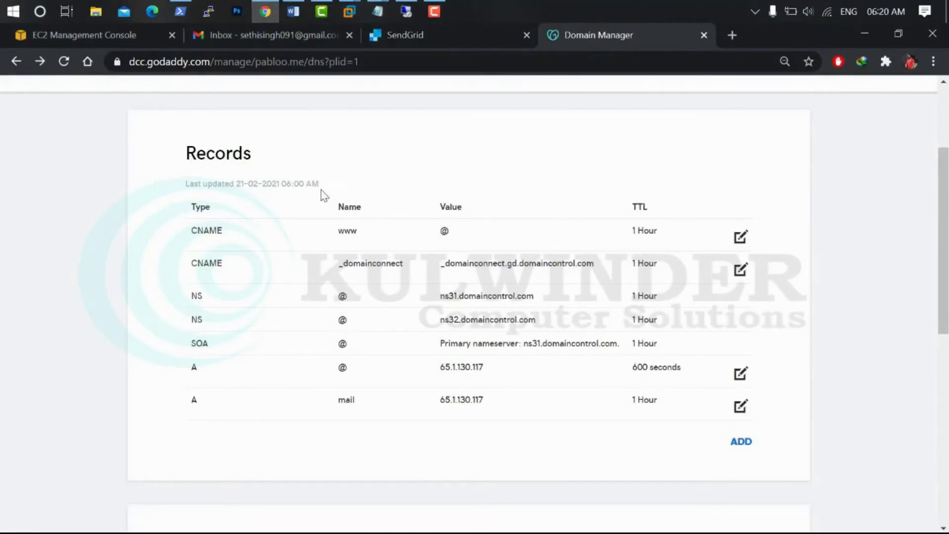
scroll(335, 197, up, 3)
scroll(366, 222, down, 3)
double_click(471, 401)
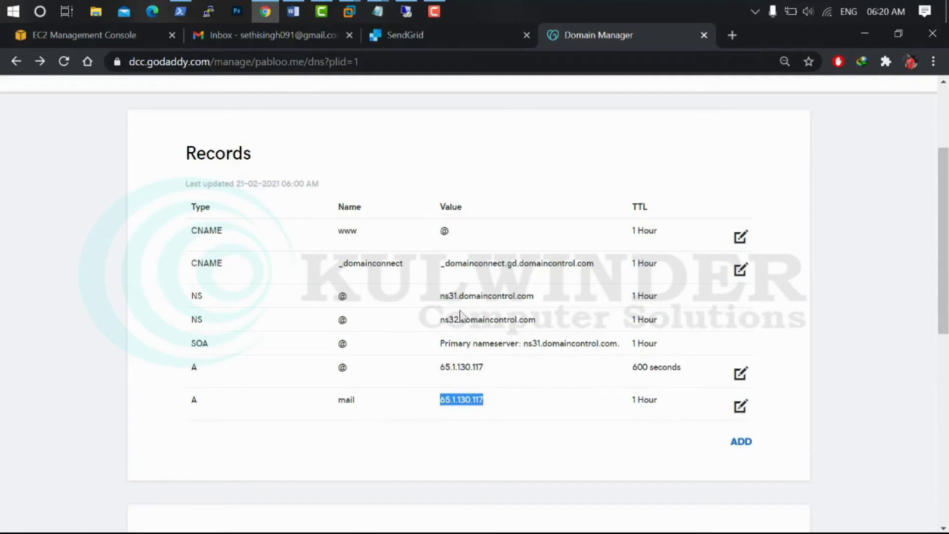
click(180, 11)
Ping mail.pabloo.me in PowerShell, confirm it resolves to 65.1.130.117, then minimize the console
key(Return)
key(Return)
key(Return)
key(Return)
key(Return)
key(Return)
key(Return)
key(Return)
key(Return)
key(Return)
key(Return)
key(Return)
key(Return)
key(Return)
key(Return)
key(Return)
key(Return)
key(Return)
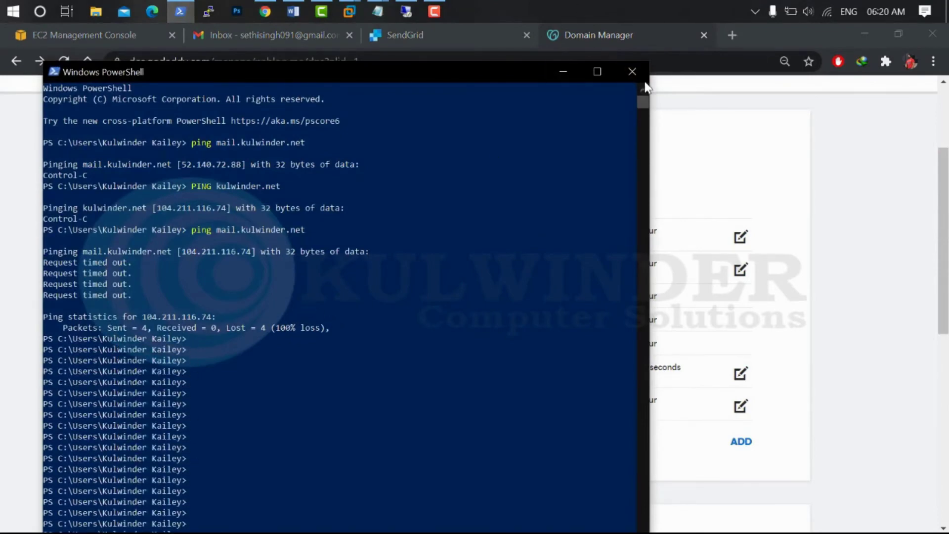
click(631, 71)
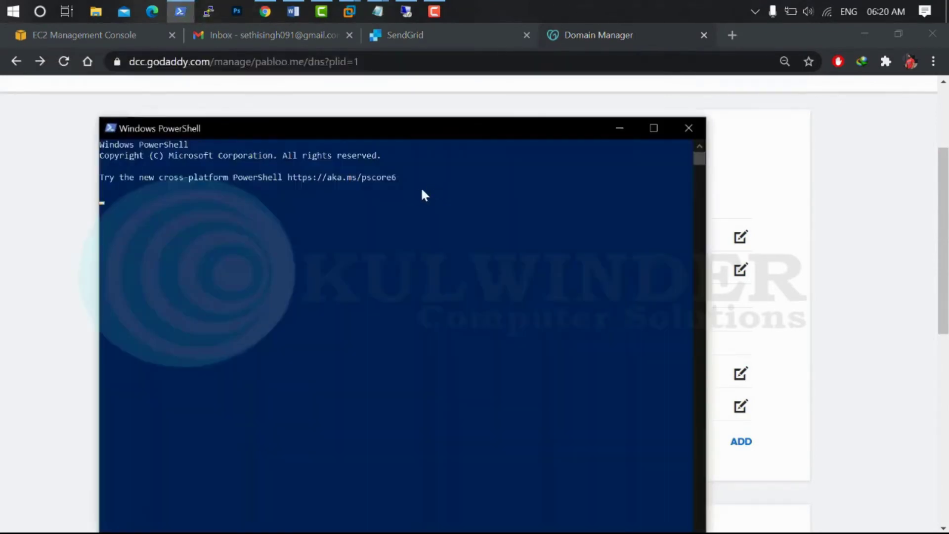
text(ing mail.k)
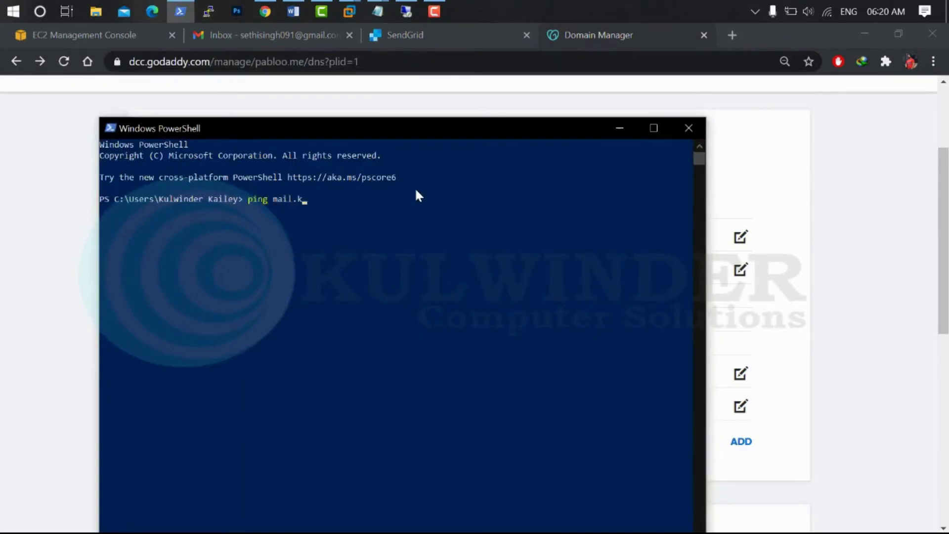
key(BackSpace)
text(pabloo.me)
key(Return)
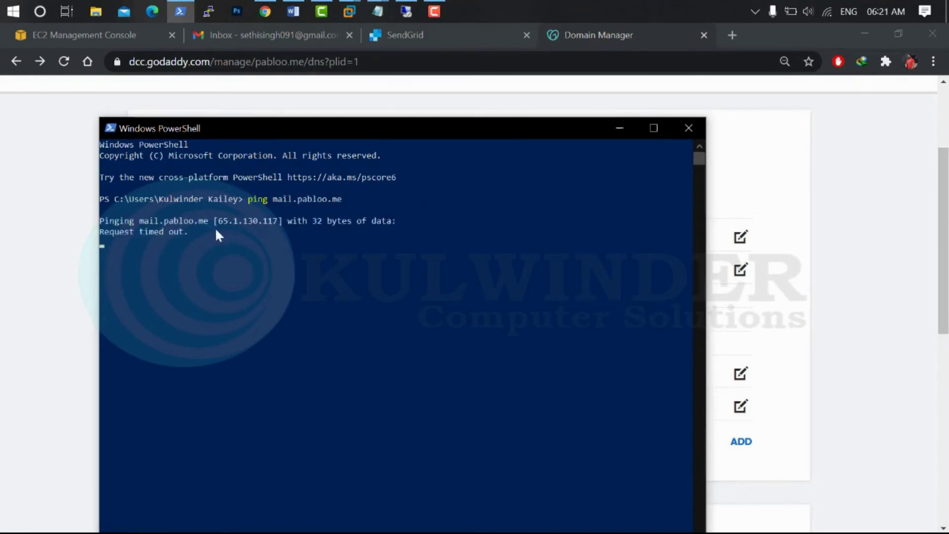
drag(219, 220, 276, 228)
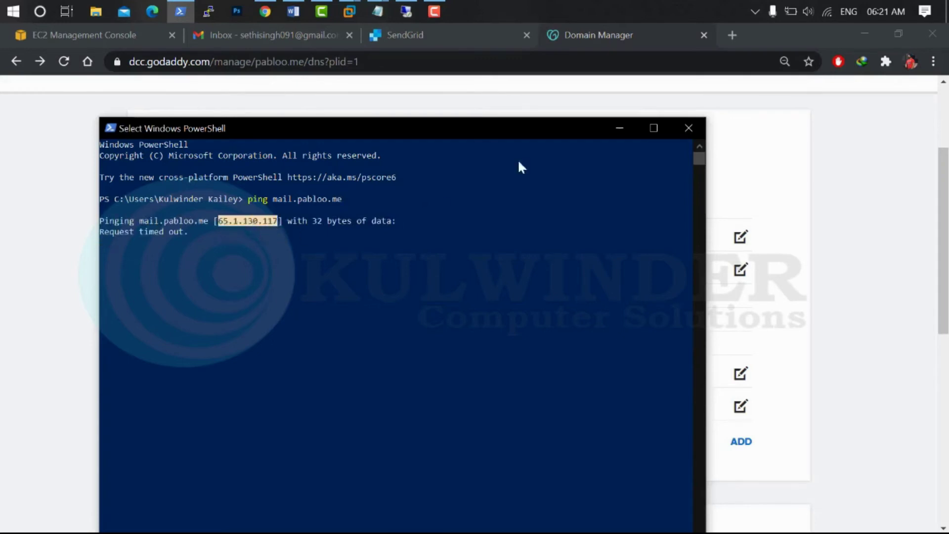
click(620, 129)
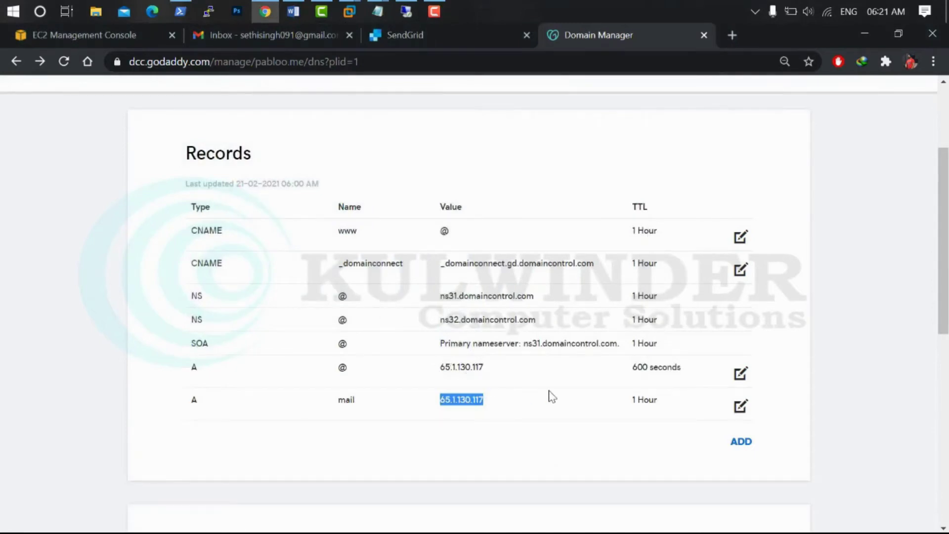
Add and save an MX record with host mail, pointing to mail.pabloo.me, priority 10
click(740, 442)
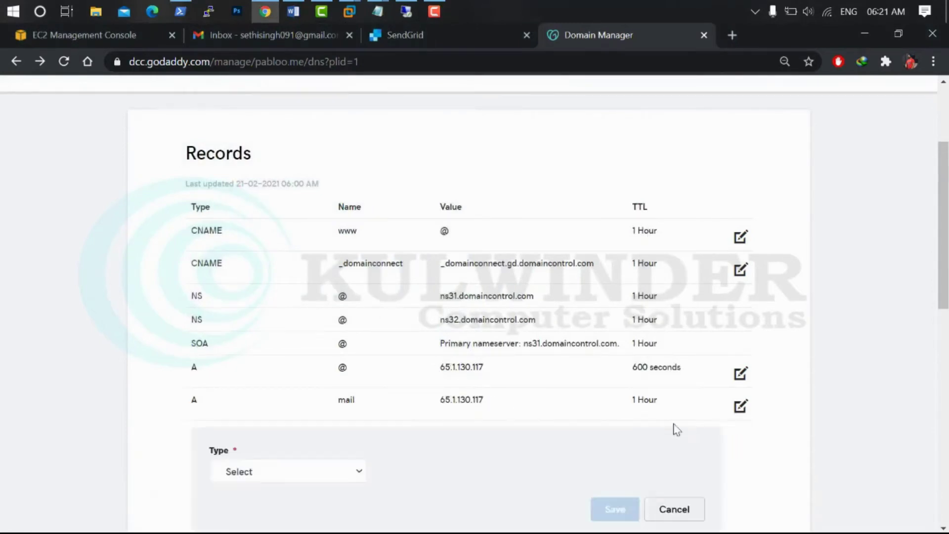
scroll(364, 294, down, 5)
click(340, 255)
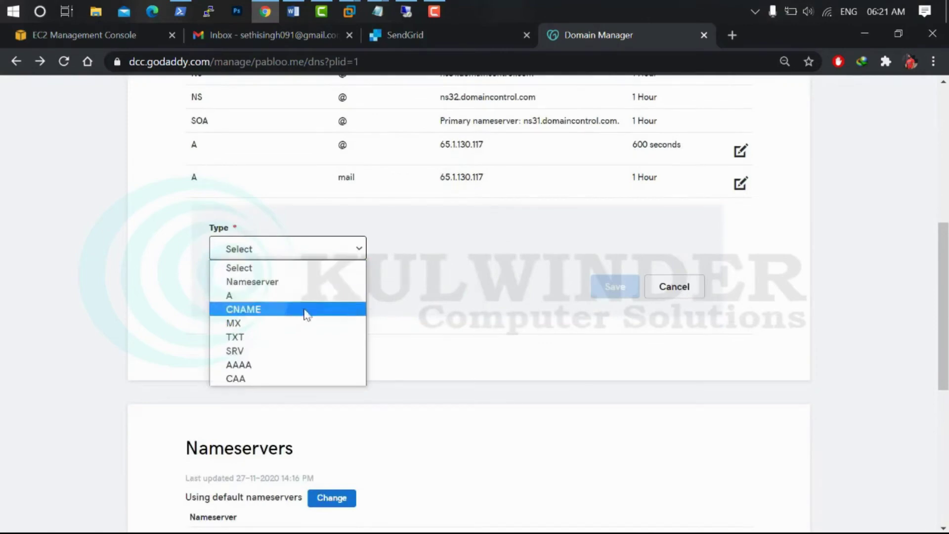
click(298, 323)
click(424, 256)
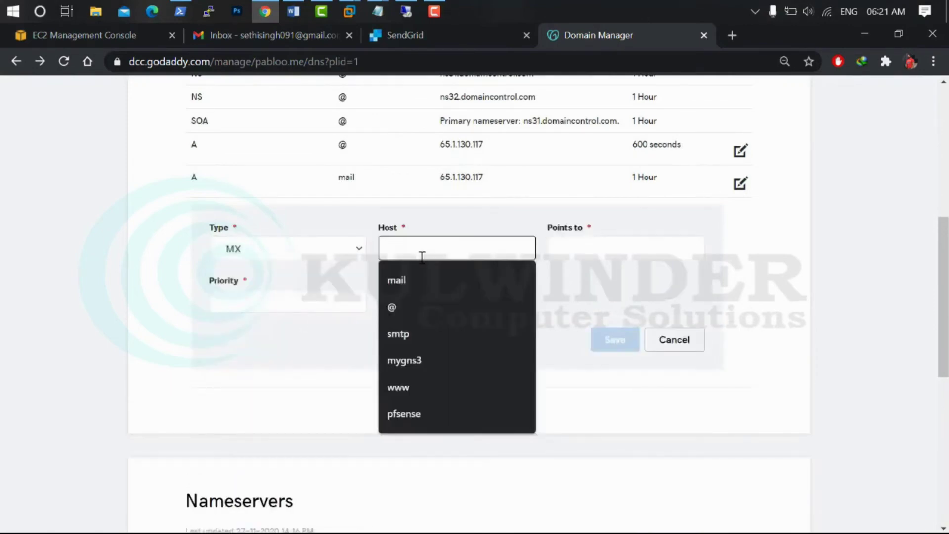
click(420, 278)
click(597, 243)
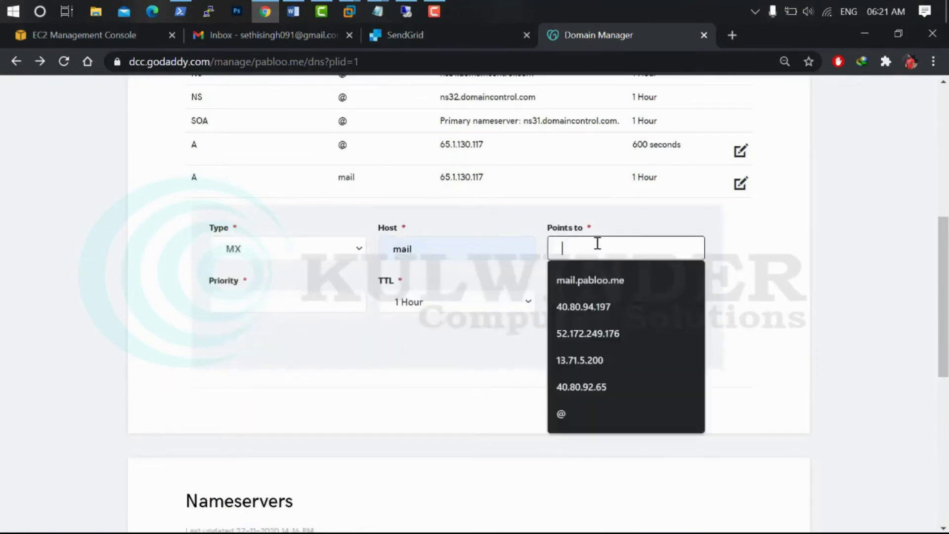
click(586, 279)
click(317, 288)
text(10)
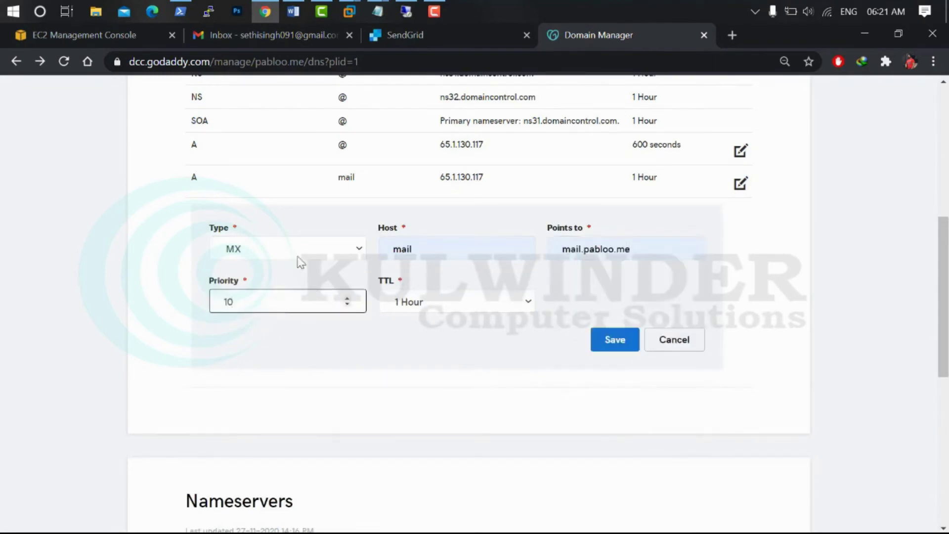
click(600, 348)
scroll(593, 297, up, 3)
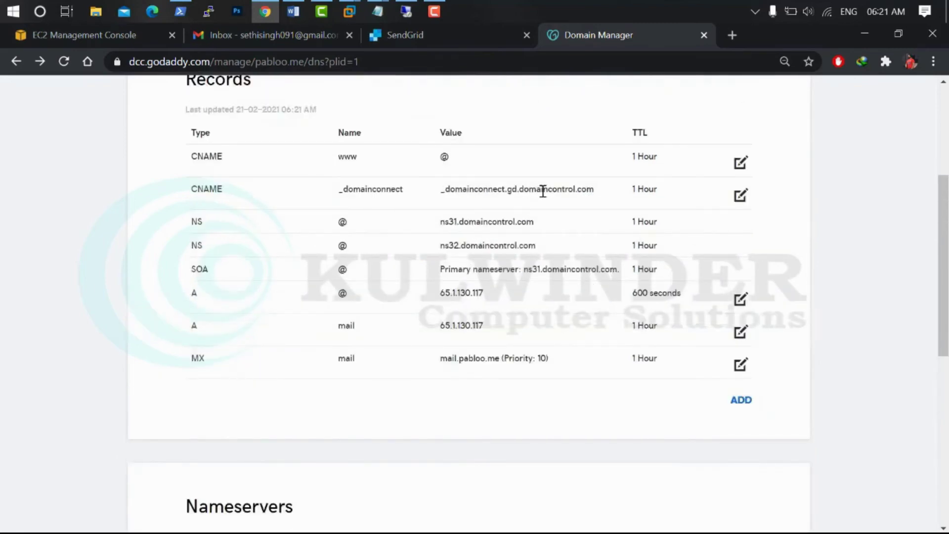
Go to SendGrid's Sender Authentication settings page via the dashboard's settings menu
click(436, 39)
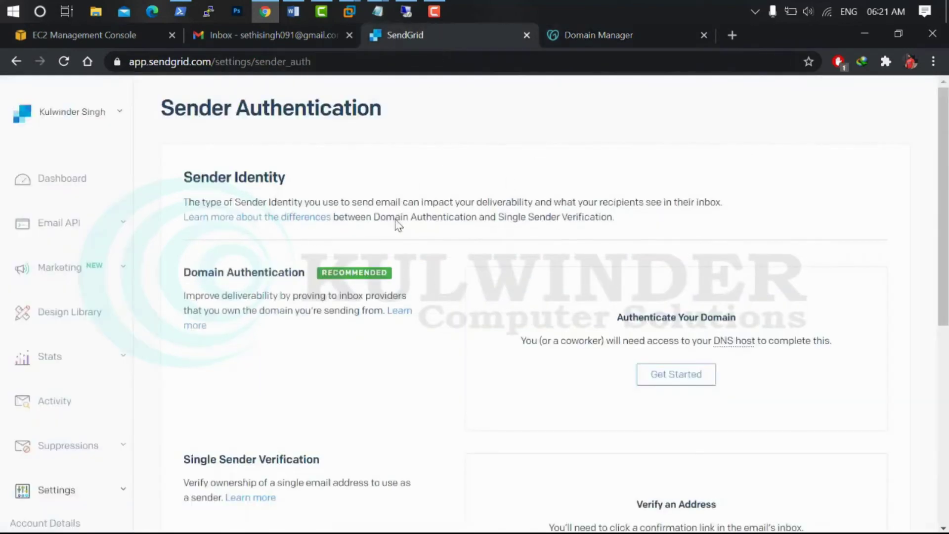
click(59, 179)
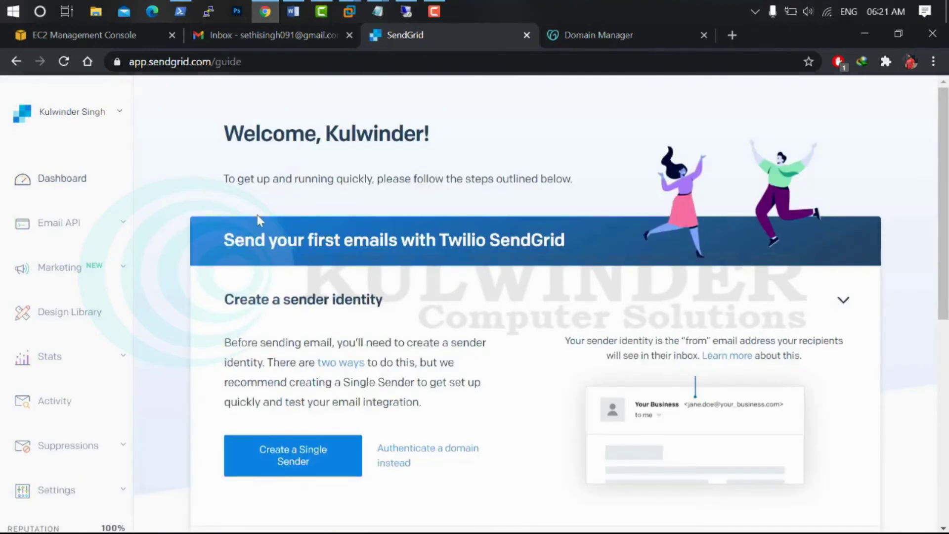
scroll(184, 318, down, 5)
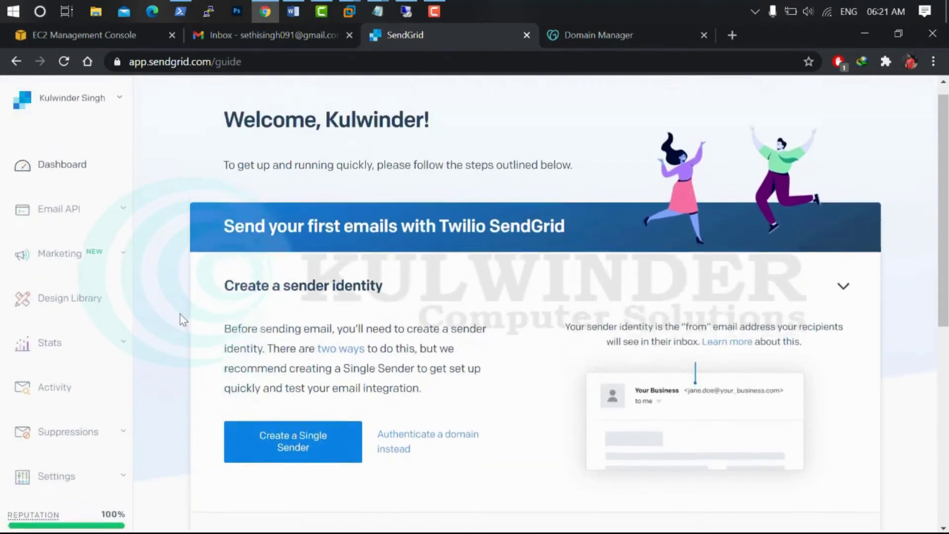
click(120, 195)
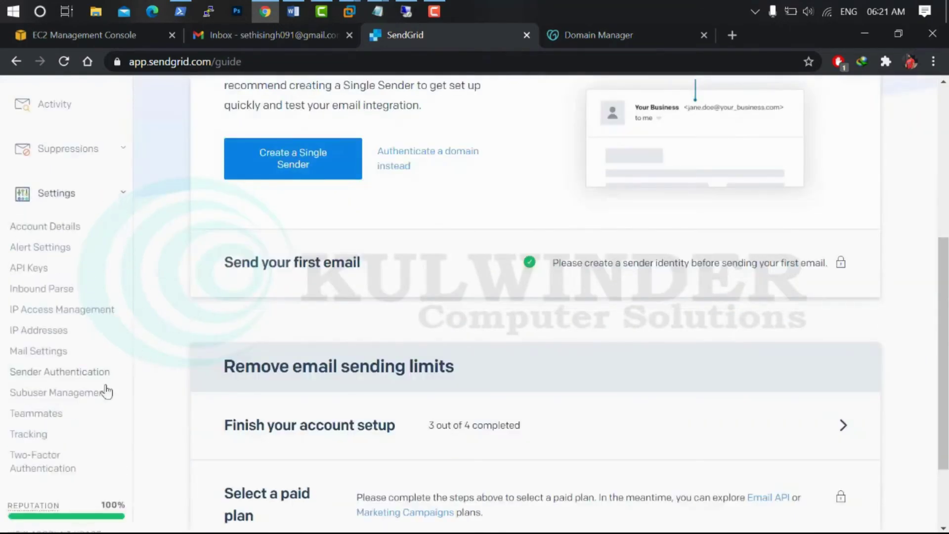
click(78, 376)
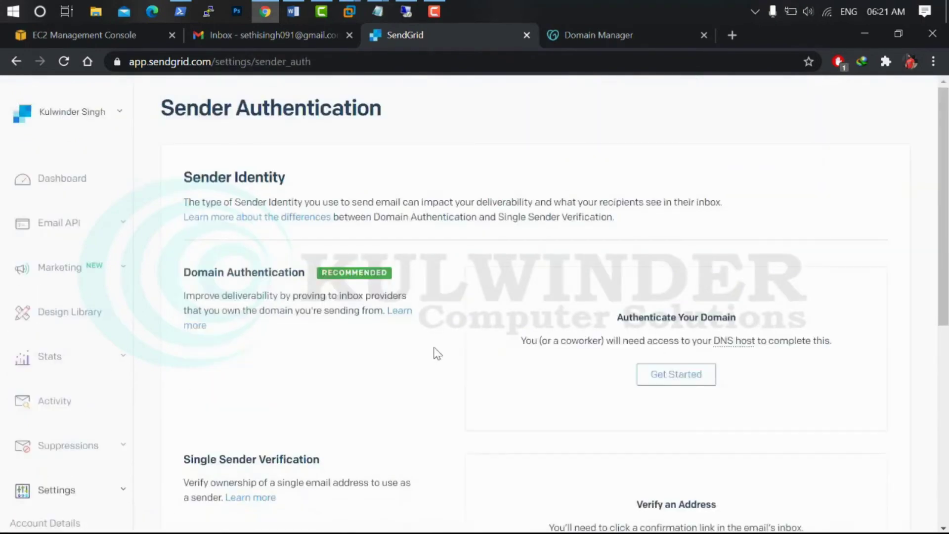
scroll(637, 418, down, 2)
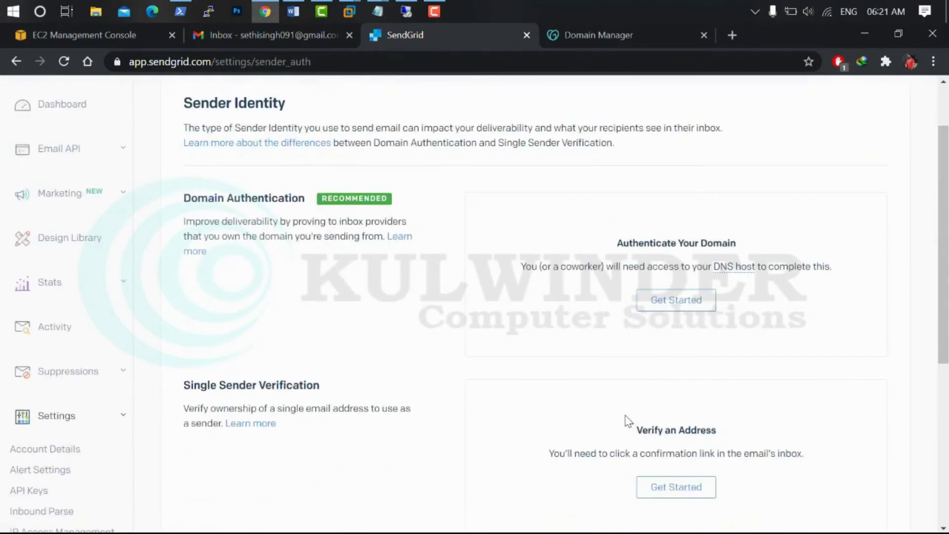
Authenticate domain pabloo.me with GoDaddy as DNS host to generate its CNAME records
click(685, 300)
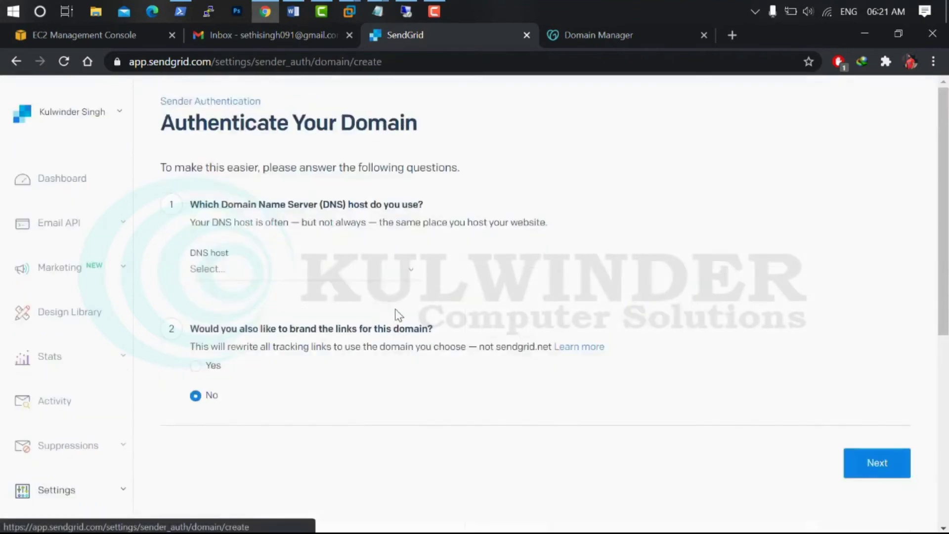
click(334, 280)
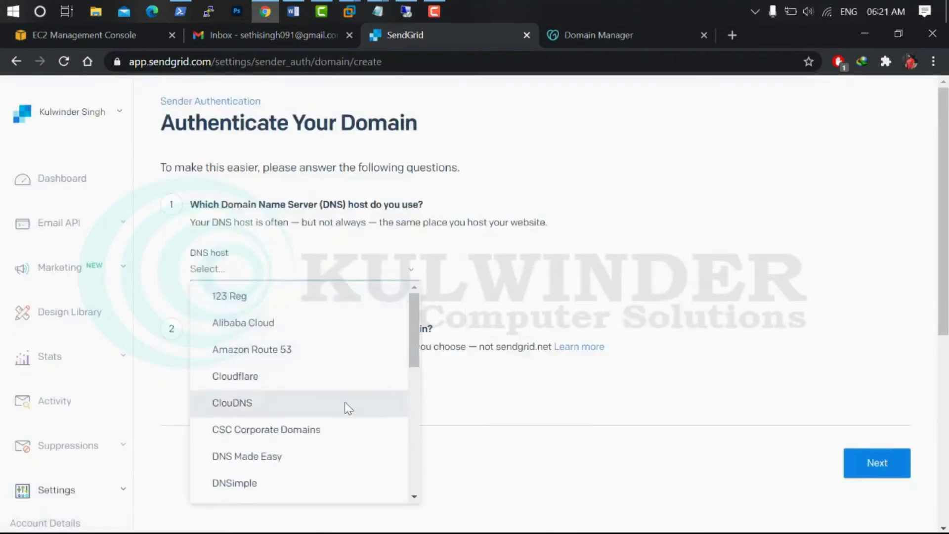
scroll(341, 407, down, 5)
click(288, 369)
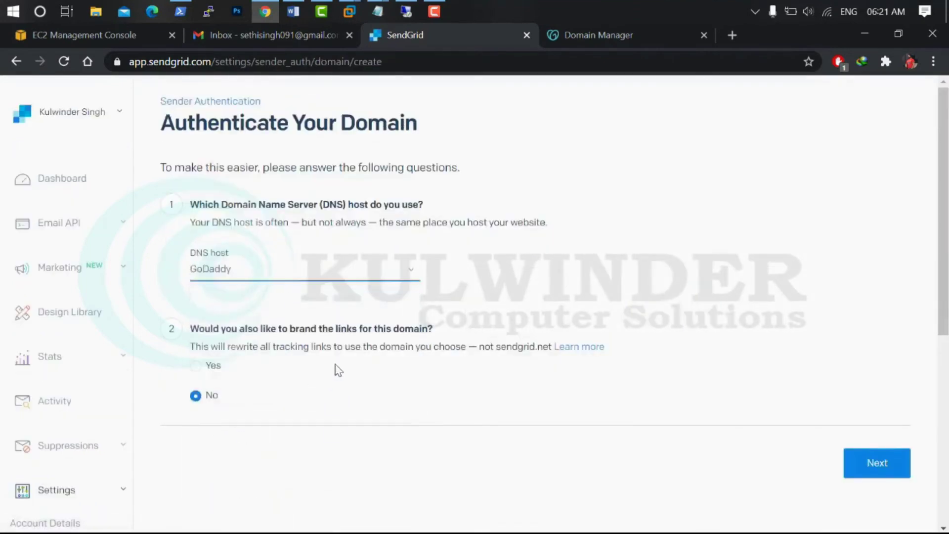
click(851, 466)
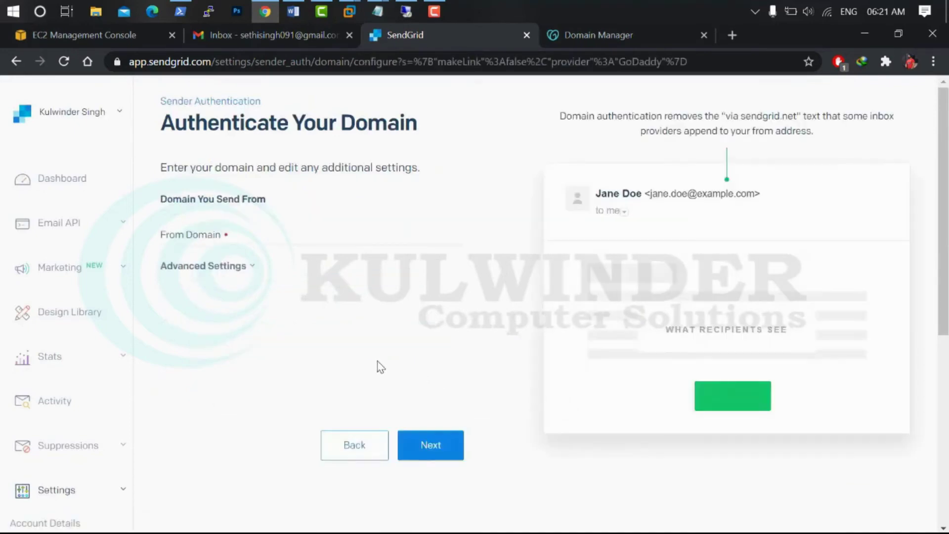
click(231, 234)
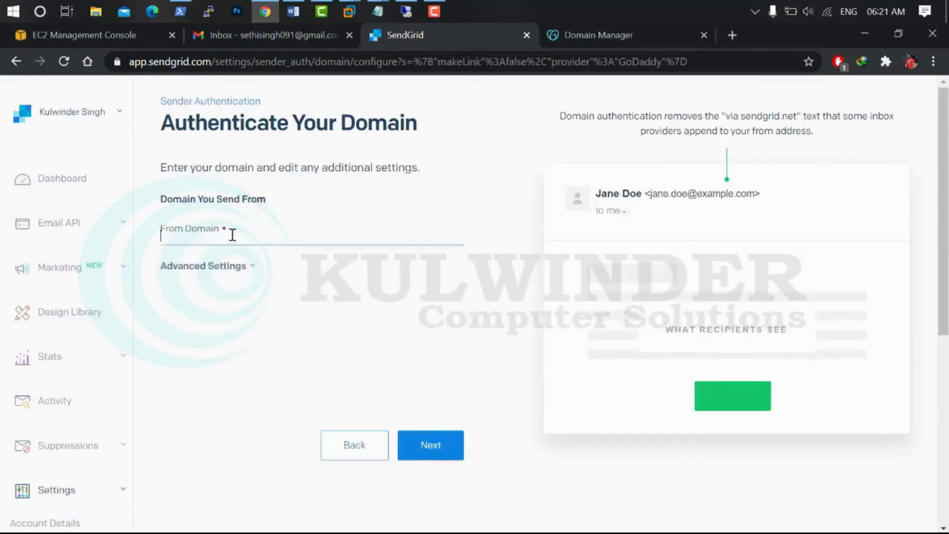
text(pabloo.me)
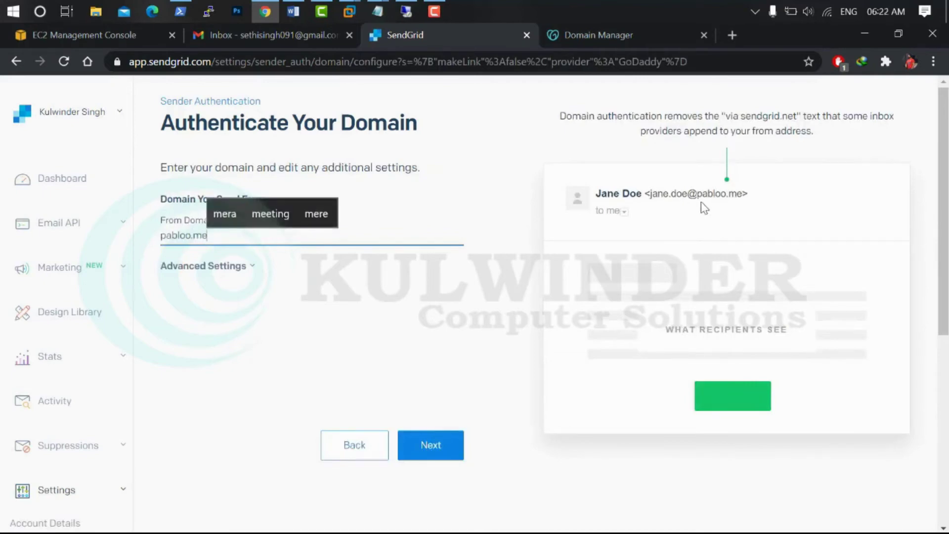
drag(697, 193, 750, 202)
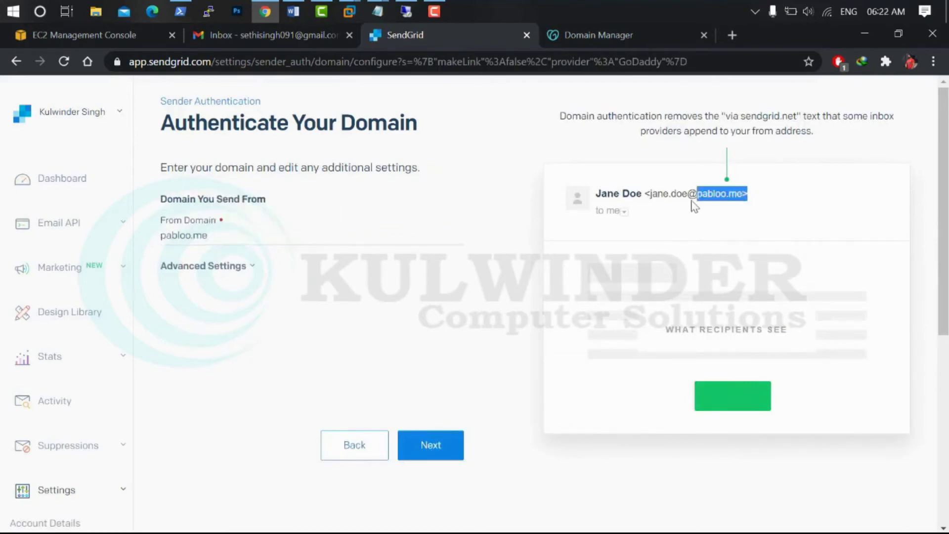
click(445, 447)
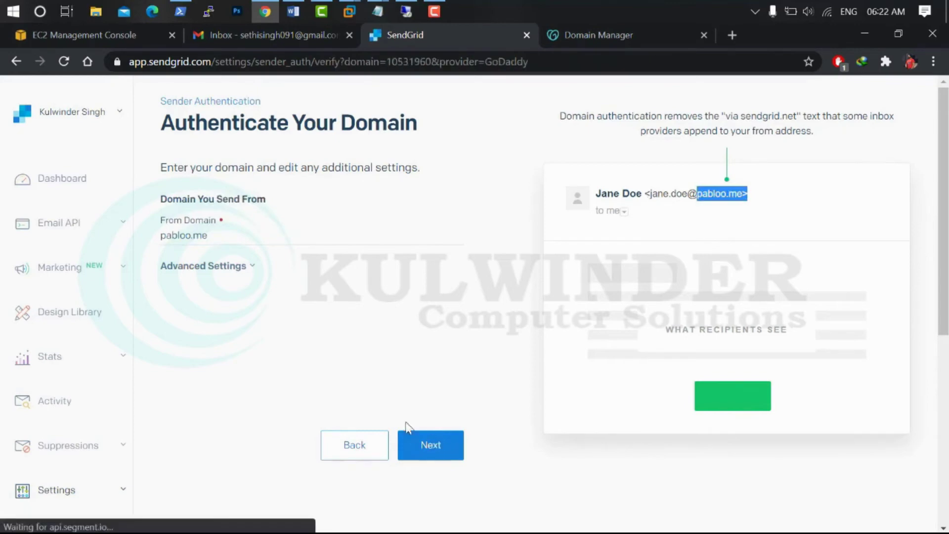
scroll(365, 315, down, 3)
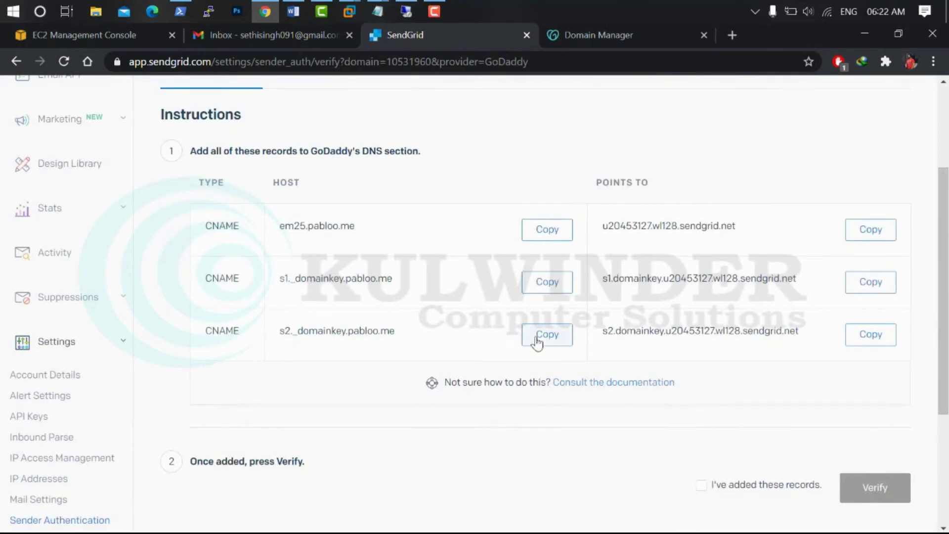
Add the em25 CNAME record from SendGrid to GoDaddy DNS with a 600-second TTL
right_click(286, 224)
click(299, 232)
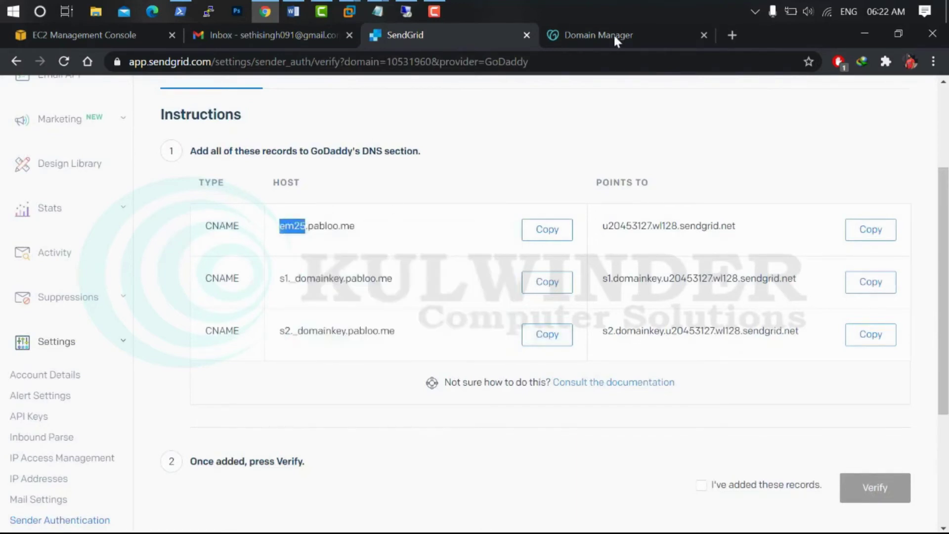
click(607, 35)
click(741, 400)
click(428, 129)
text(em25)
click(406, 35)
click(845, 229)
click(607, 36)
click(626, 133)
text(u20453127.wl128.sendgrid.net)
click(312, 186)
click(615, 224)
click(406, 35)
Add the s1._domainkey CNAME record to GoDaddy DNS and save it
drag(324, 278, 349, 278)
click(607, 35)
click(740, 136)
click(406, 34)
drag(282, 273, 339, 273)
click(607, 36)
click(455, 166)
text(s1._domainkey)
click(286, 216)
click(615, 256)
Add the s2._domainkey CNAME record with its SendGrid target and a 600-second TTL
click(405, 34)
drag(281, 330, 350, 331)
click(607, 35)
click(741, 166)
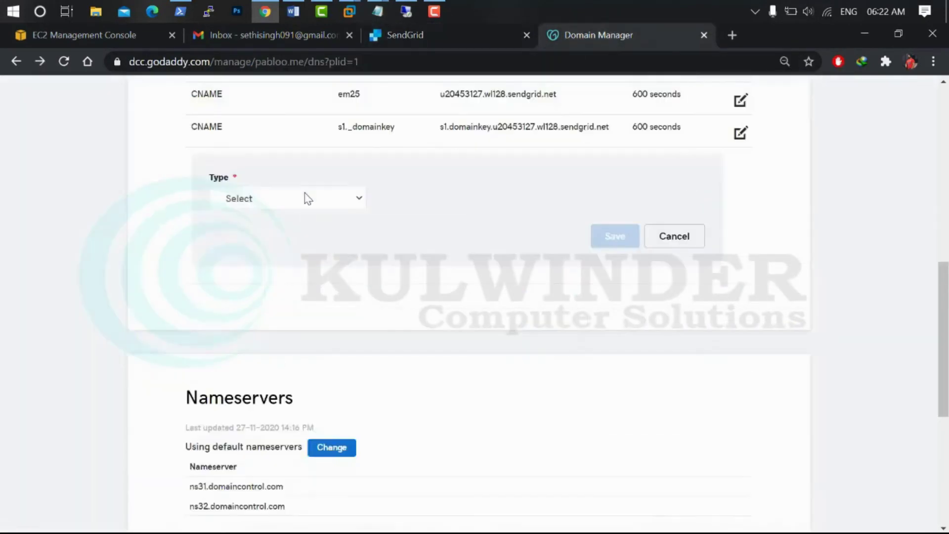
click(292, 214)
click(454, 199)
text(s2._domainkey)
click(584, 192)
text(s2.domainkey.u20453127.wl128.sendgrid.net)
click(339, 251)
click(612, 288)
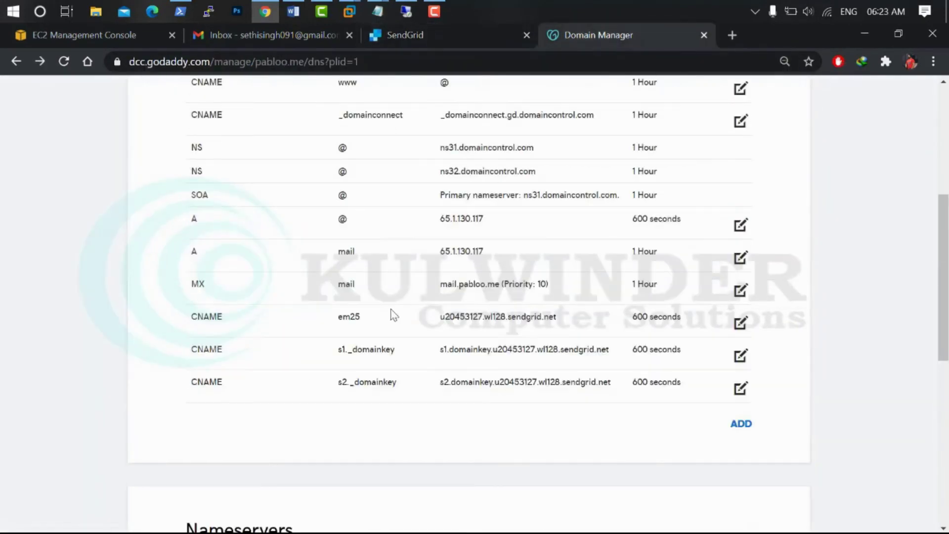
Confirm the records were added and verify pabloo.me in SendGrid
click(457, 36)
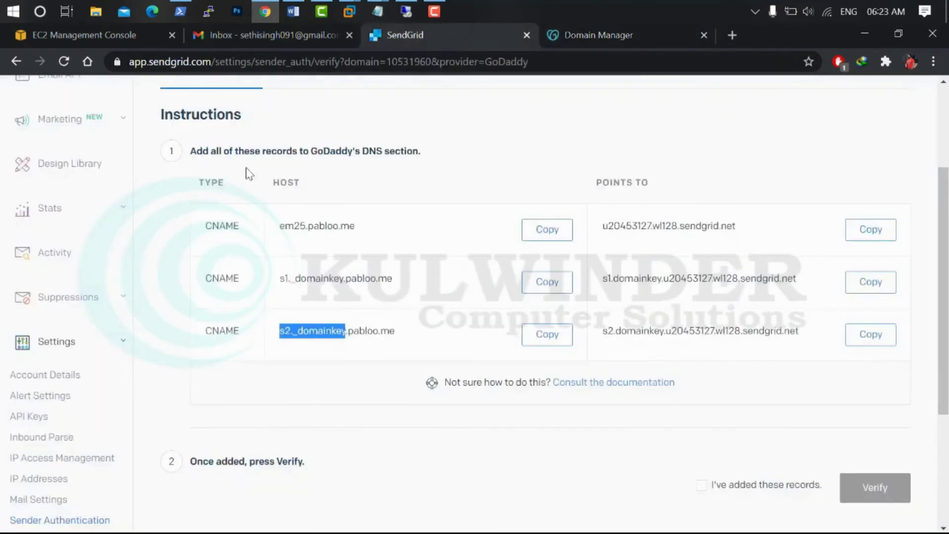
scroll(419, 277, up, 2)
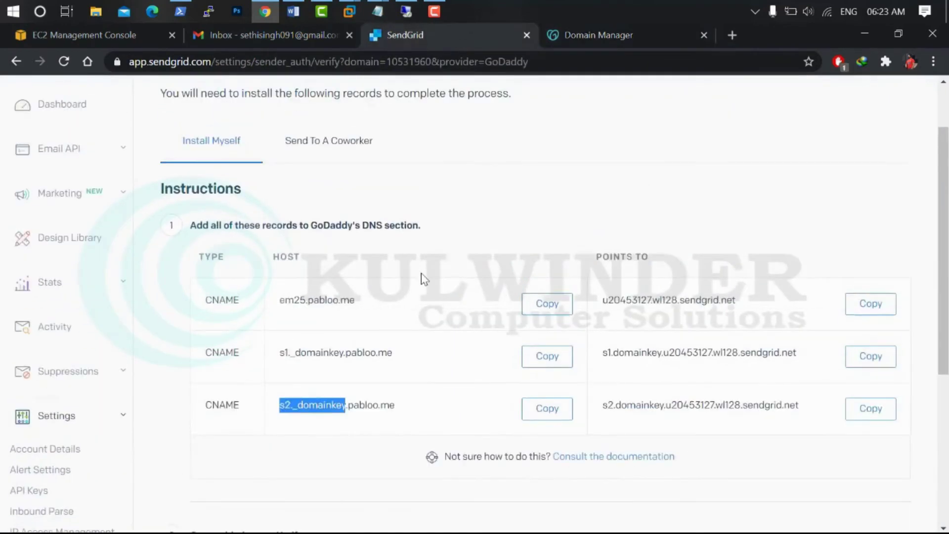
scroll(745, 390, down, 4)
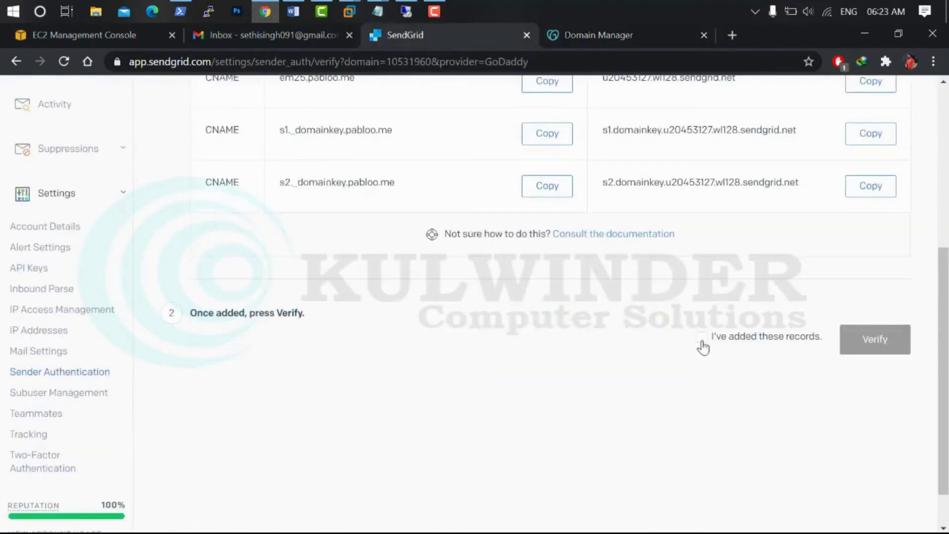
click(702, 338)
click(872, 346)
scroll(587, 344, up, 1)
scroll(587, 344, up, 1)
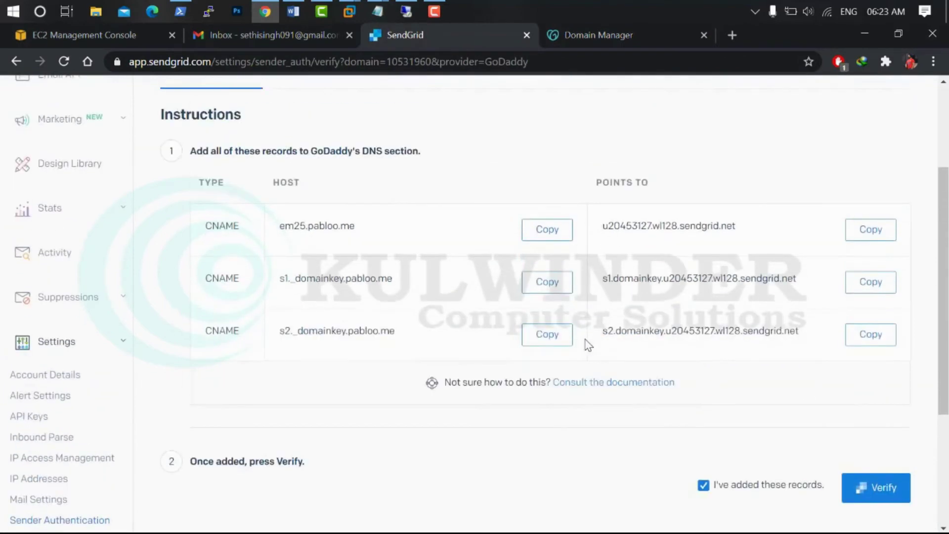
click(536, 312)
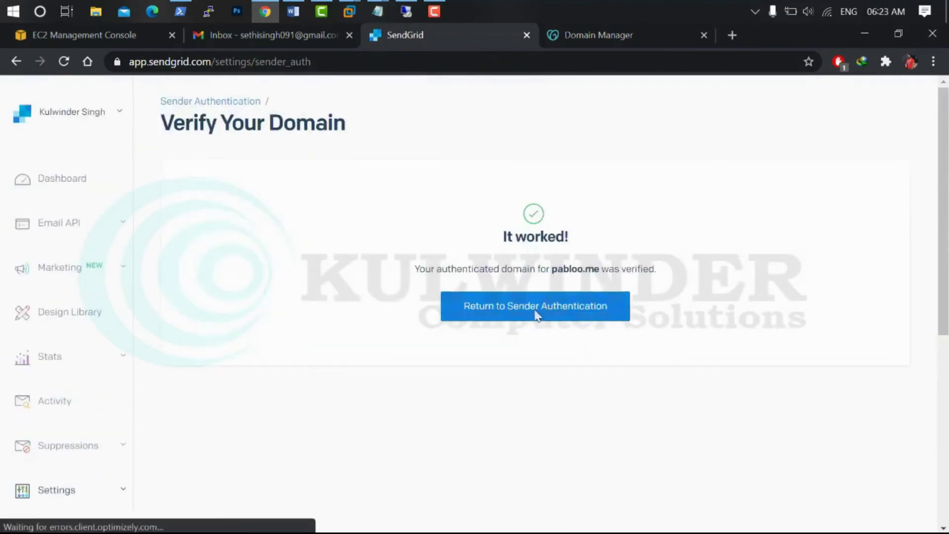
Start a new single sender with name admin, the domain's admin address, and a reply-to address
scroll(436, 324, down, 5)
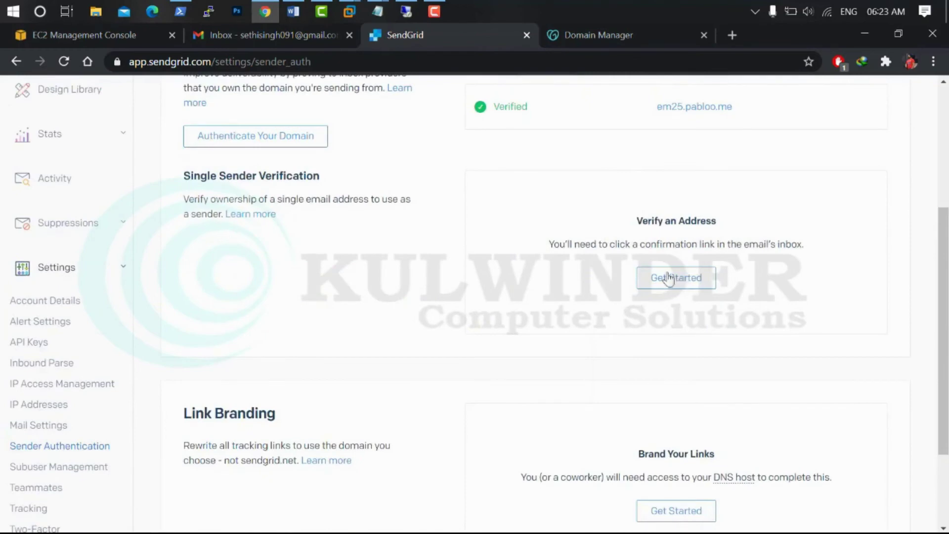
click(673, 281)
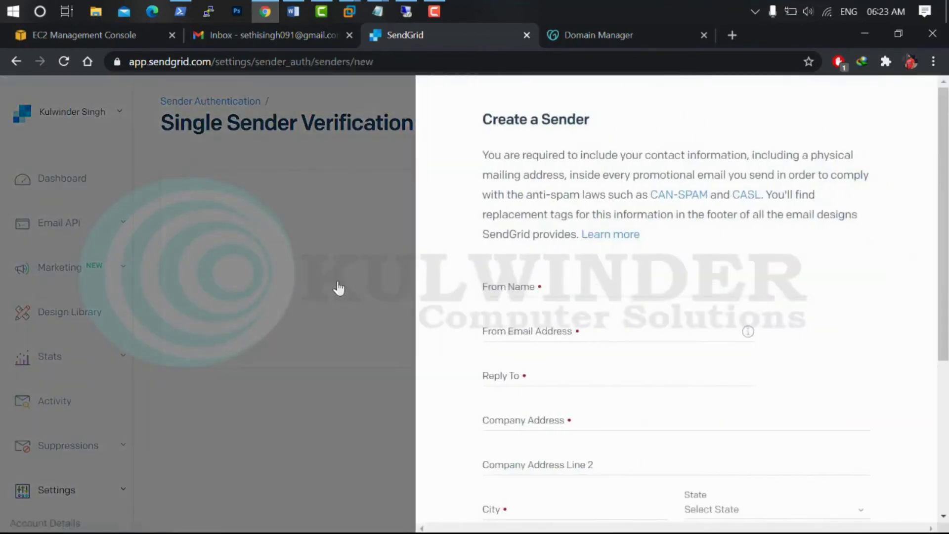
click(512, 291)
text(admin)
key(Tab)
click(510, 377)
Fill in the sender's company address, city, zip, country BHR and nickname, then submit it
key(Tab)
text(basmatec)
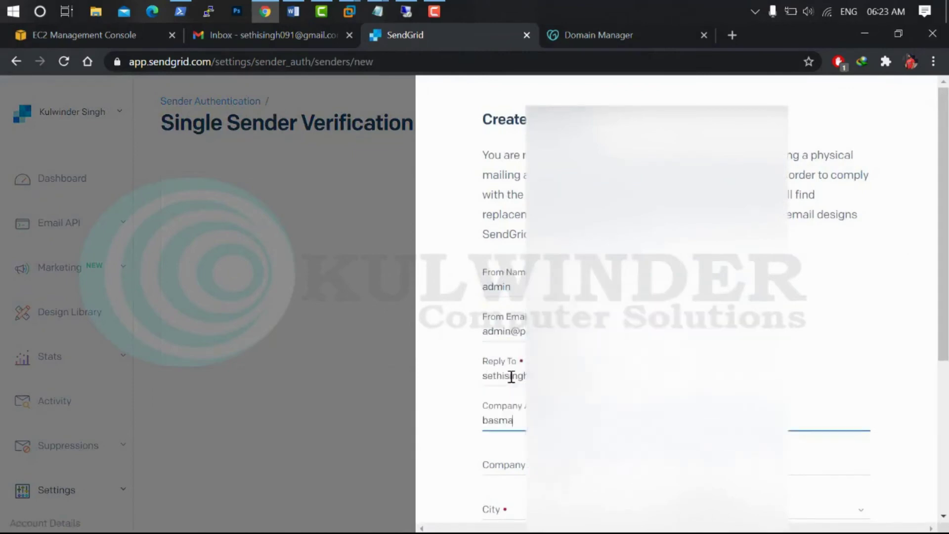
key(Tab)
text(min)
key(Tab)
text(manama)
key(Tab)
key(Tab)
text(570)
scroll(823, 410, up, 3)
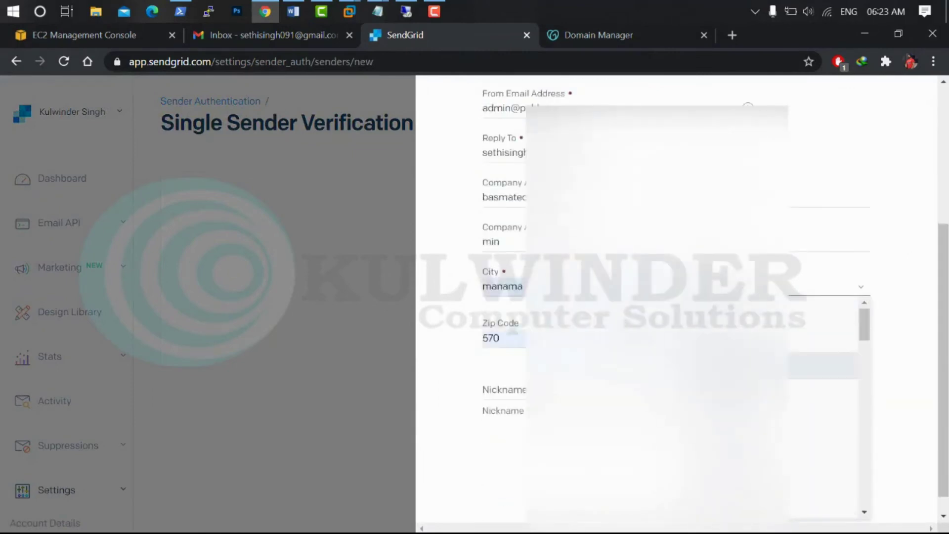
scroll(823, 410, down, 3)
scroll(823, 410, up, 3)
key(Return)
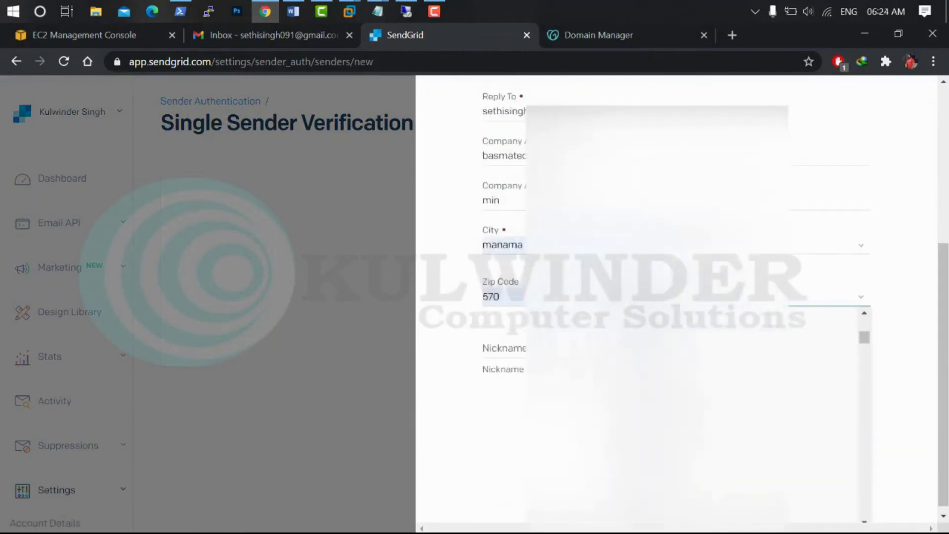
key(Tab)
text(sethi)
key(Return)
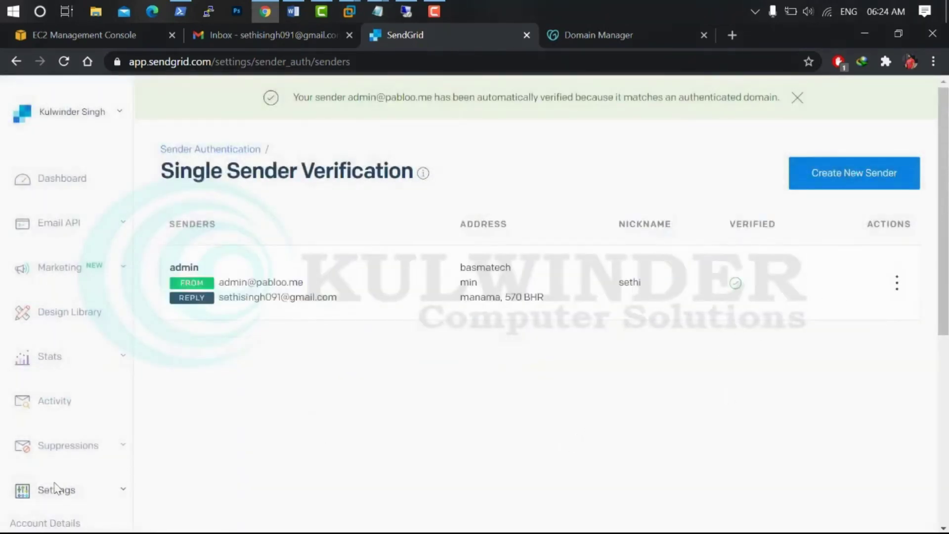
Navigate to the Email API Integration Guide
scroll(94, 440, down, 6)
click(77, 319)
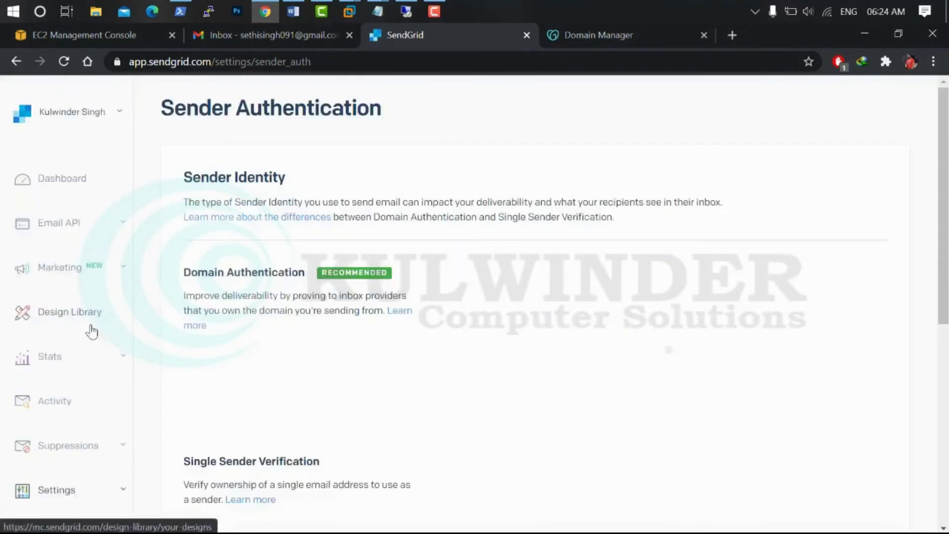
scroll(589, 398, down, 2)
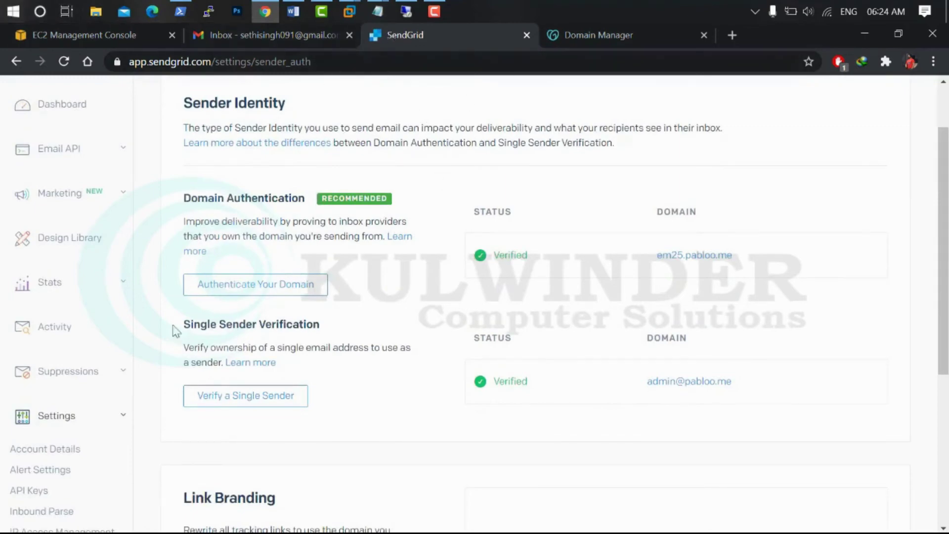
scroll(131, 318, up, 2)
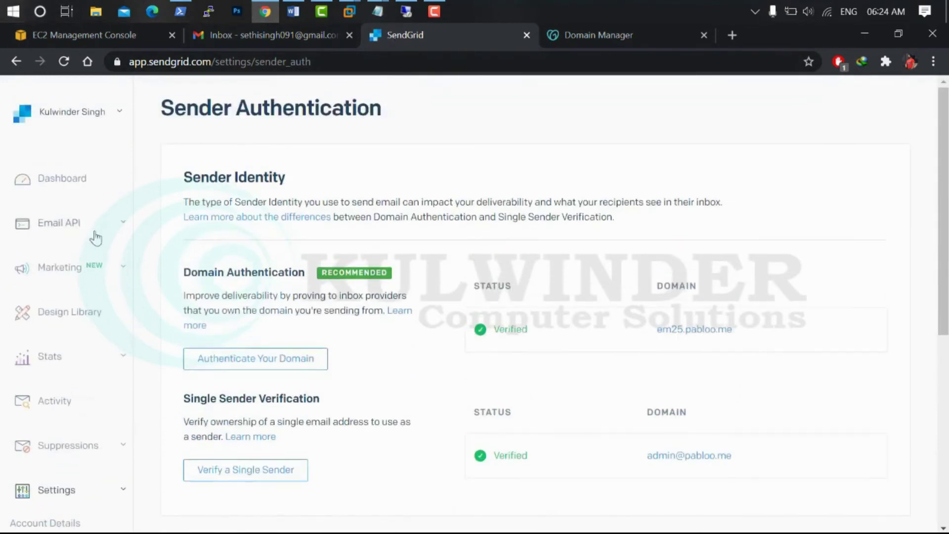
click(101, 225)
click(56, 277)
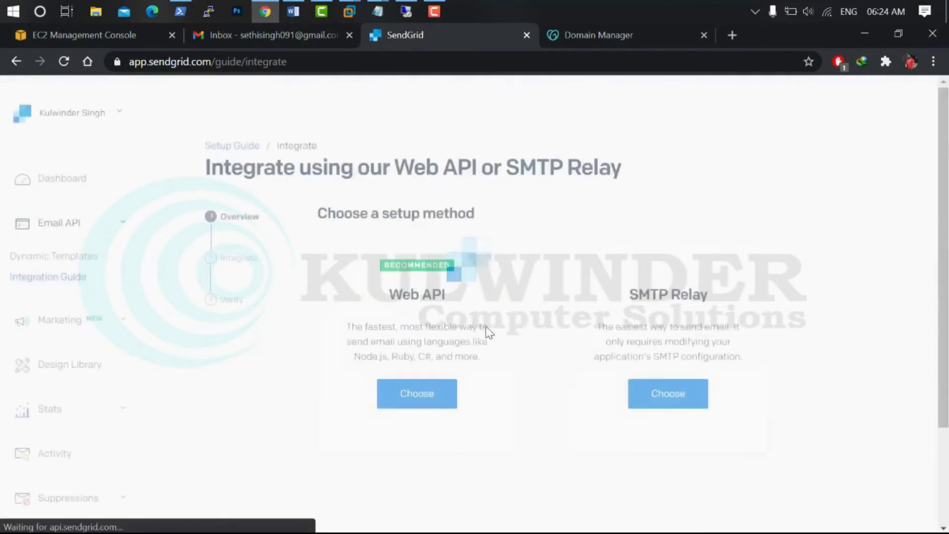
Choose SMTP Relay as the setup method and create an API key named mykey
click(676, 399)
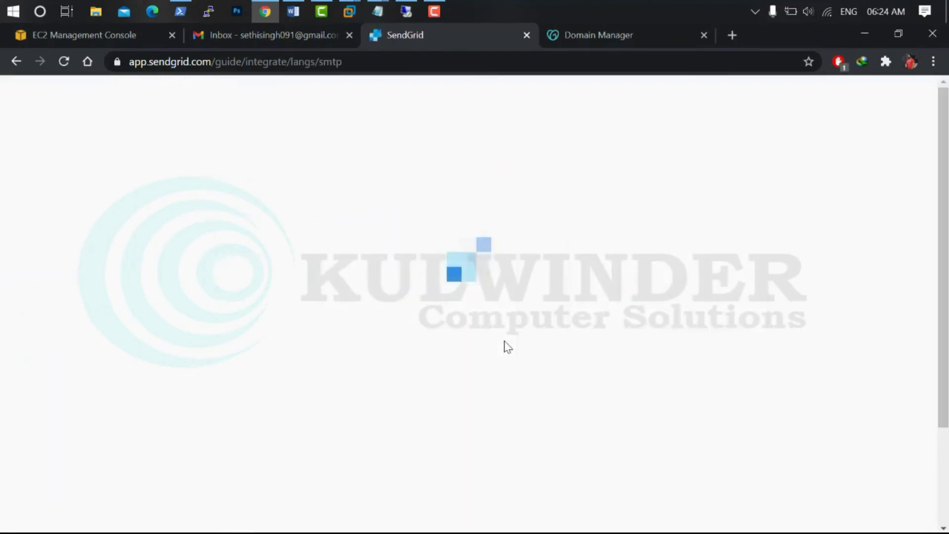
click(429, 326)
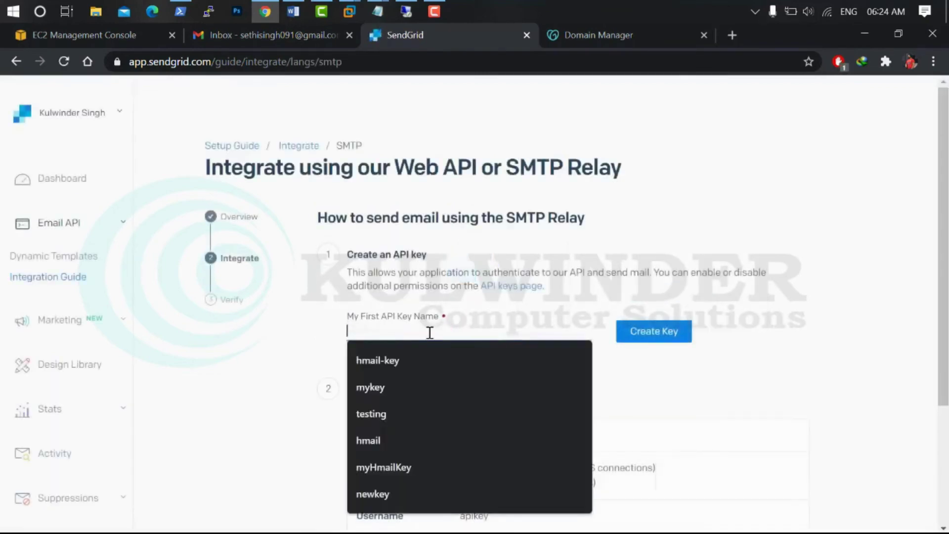
text(mykey)
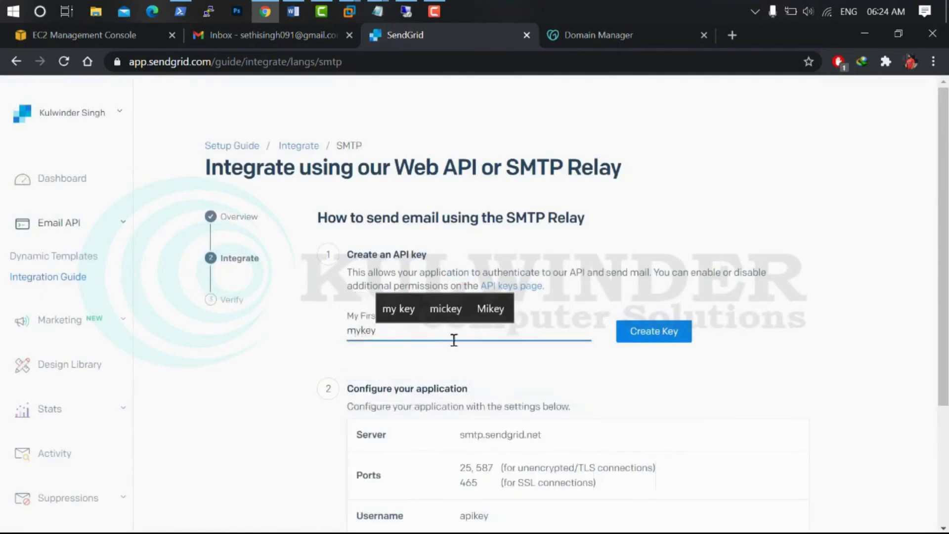
click(661, 332)
Copy the SMTP server address smtp.sendgrid.net and return to the remote desktop session
scroll(539, 333, down, 2)
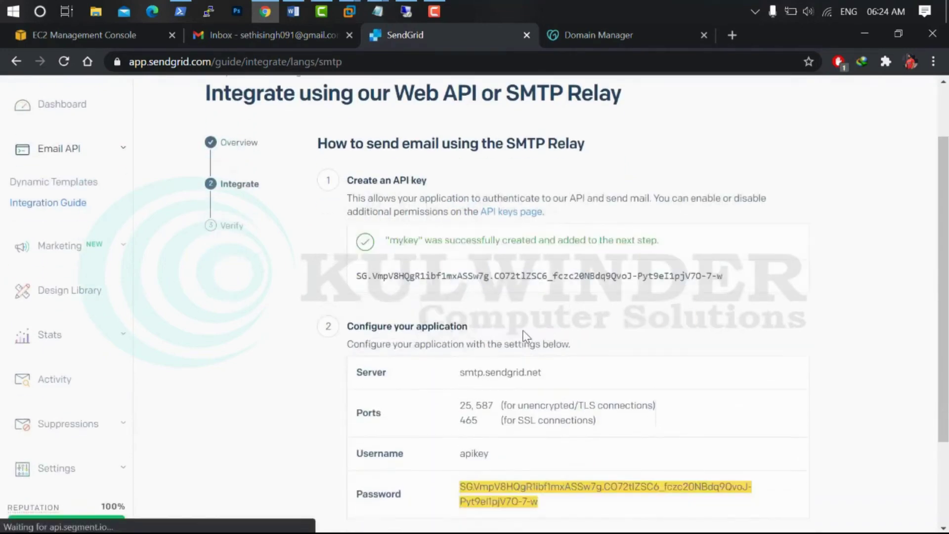
scroll(430, 356, down, 2)
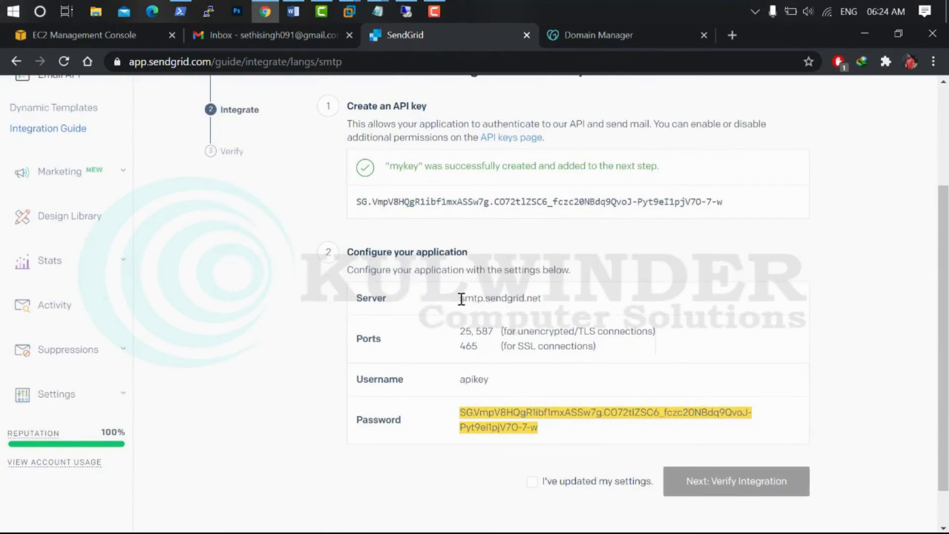
drag(461, 298, 561, 307)
key(ctrl+c)
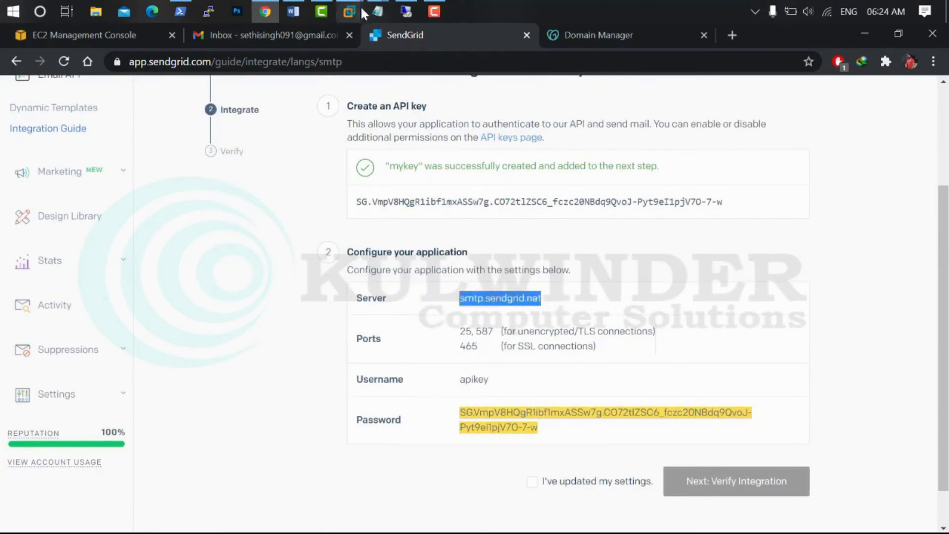
click(406, 11)
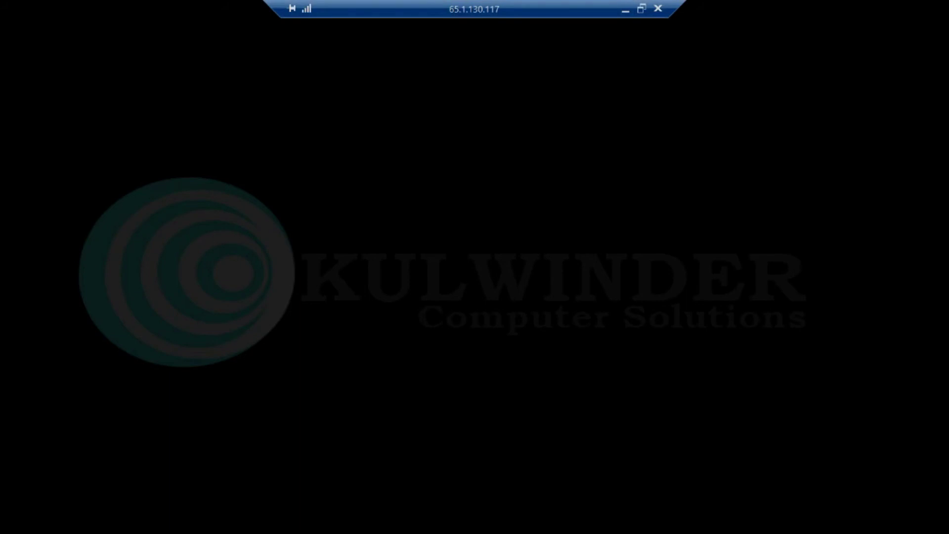
Set smtp.sendgrid.net as the relay host, require authentication, and paste the API key as password
click(642, 8)
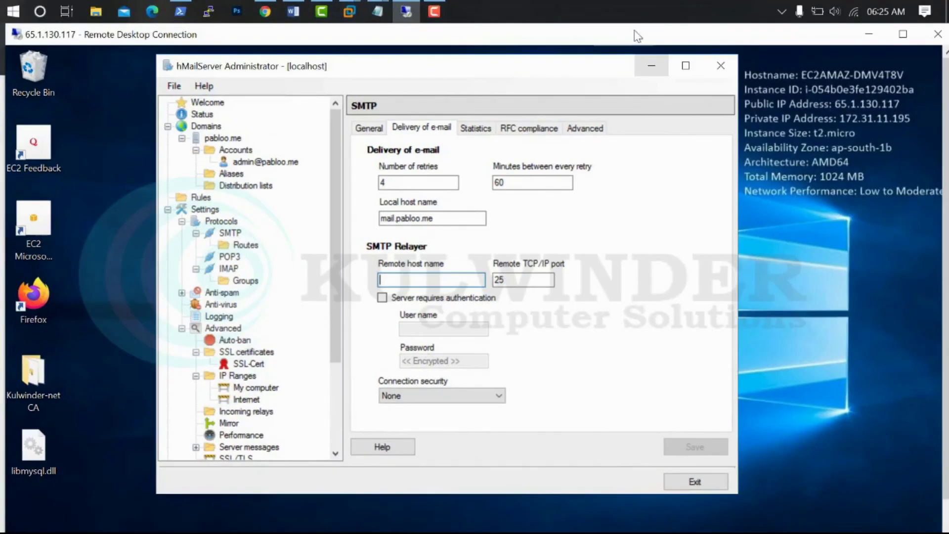
key(ctrl+v)
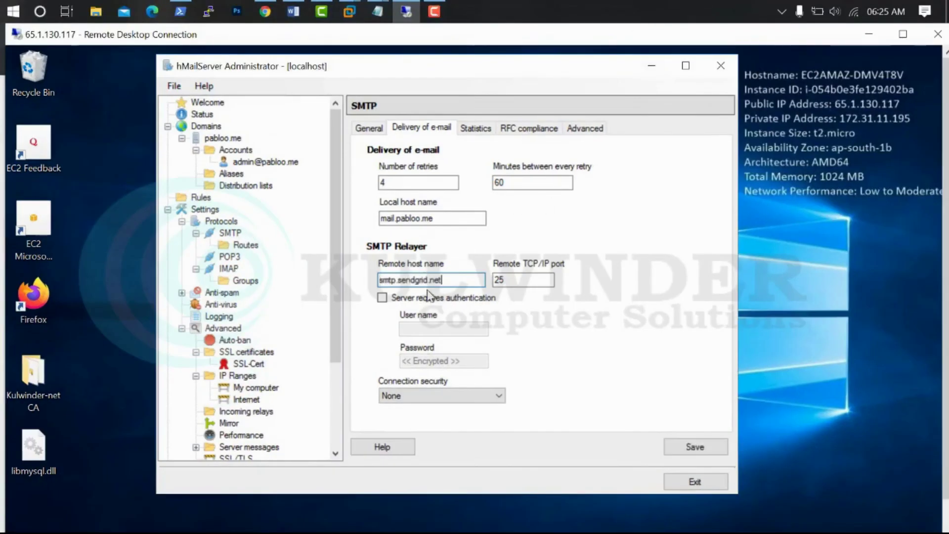
click(265, 11)
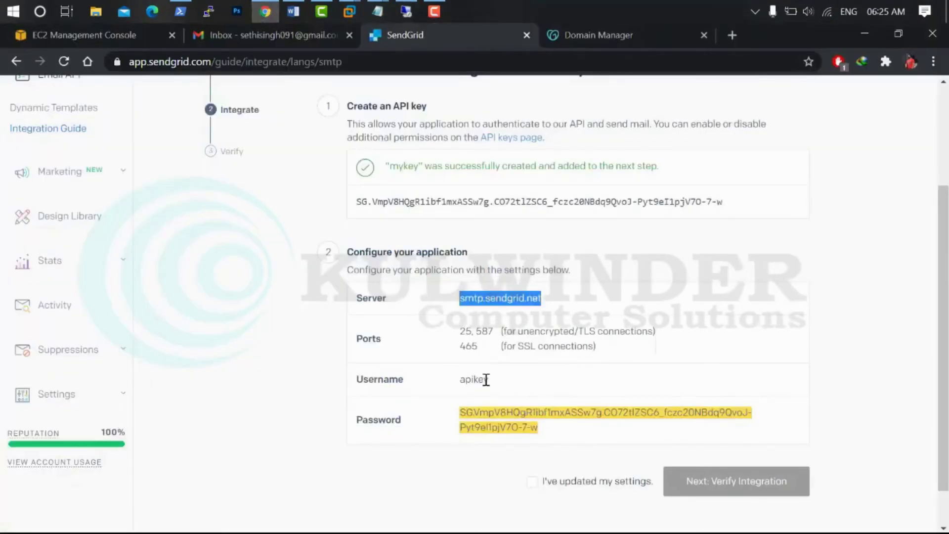
drag(461, 412, 539, 428)
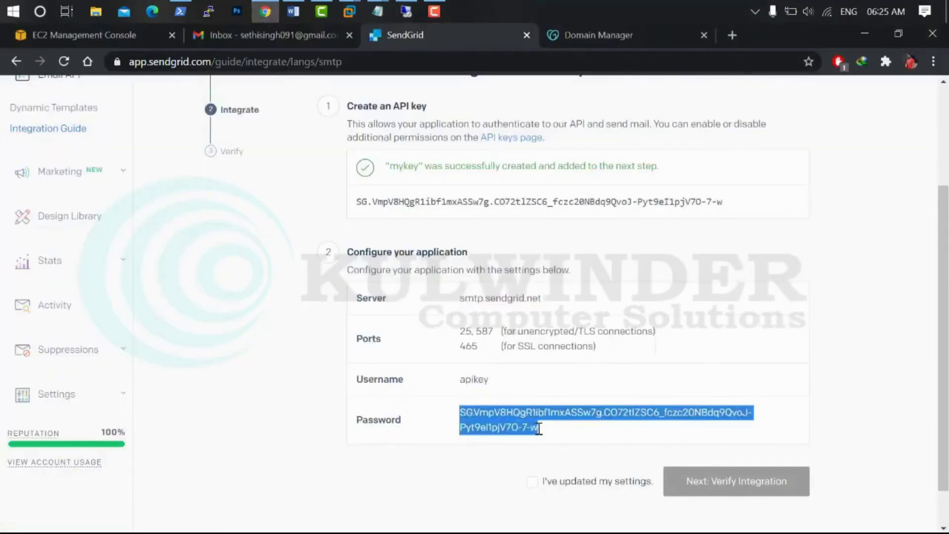
click(406, 11)
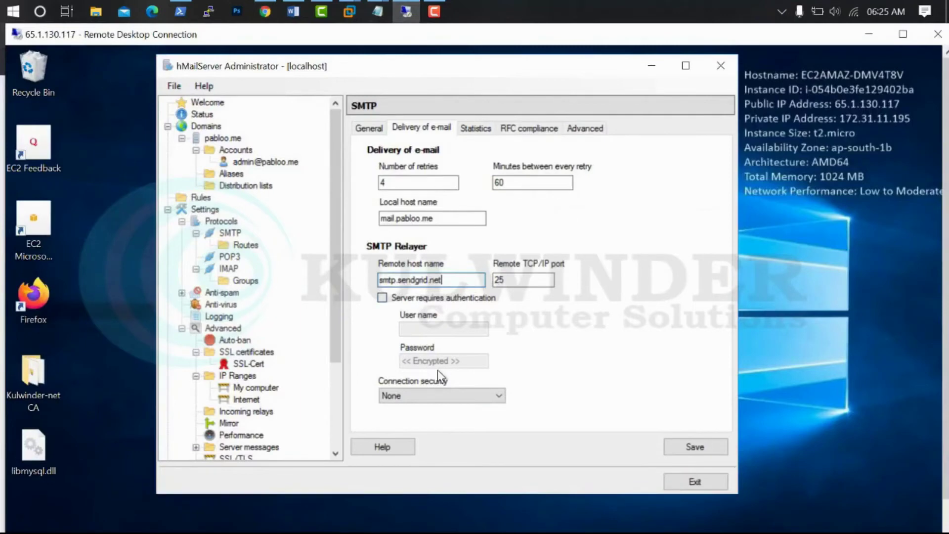
click(408, 299)
click(461, 362)
key(ctrl+v)
Set relay port 465 with SSL/TLS security, save the relay settings, and hide the remote session
double_click(500, 280)
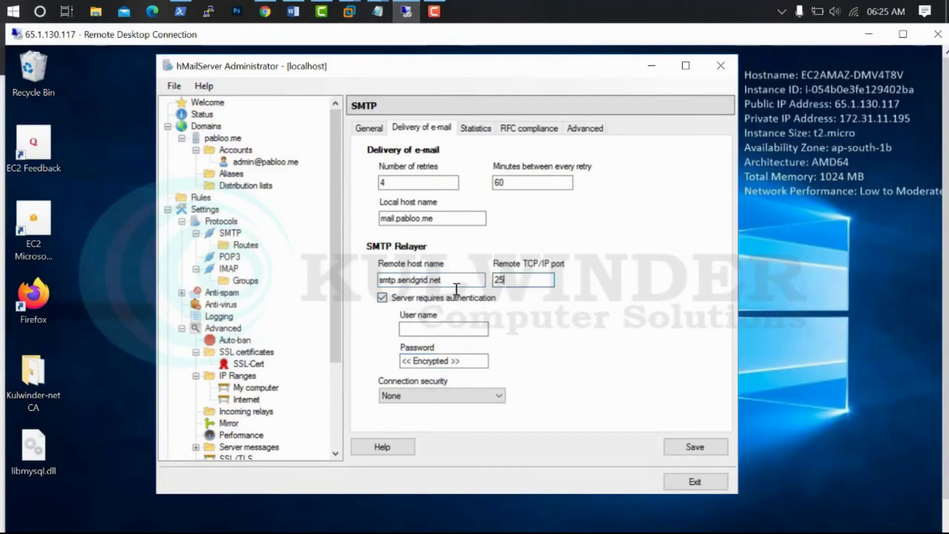
text(465)
click(436, 329)
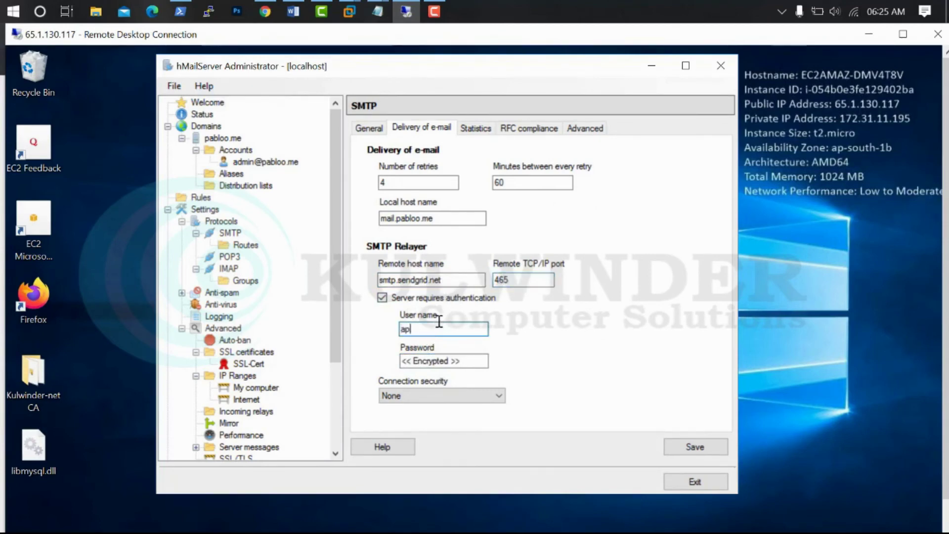
click(462, 396)
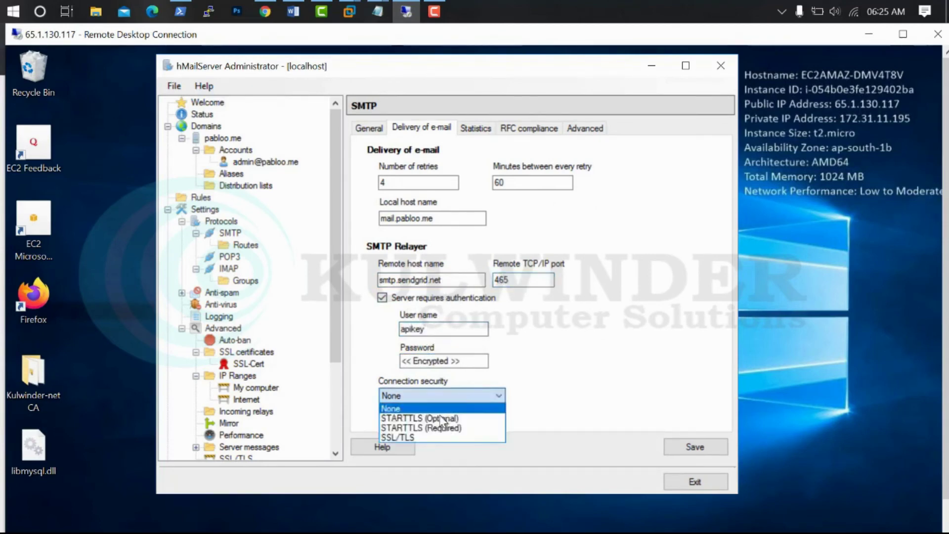
click(429, 438)
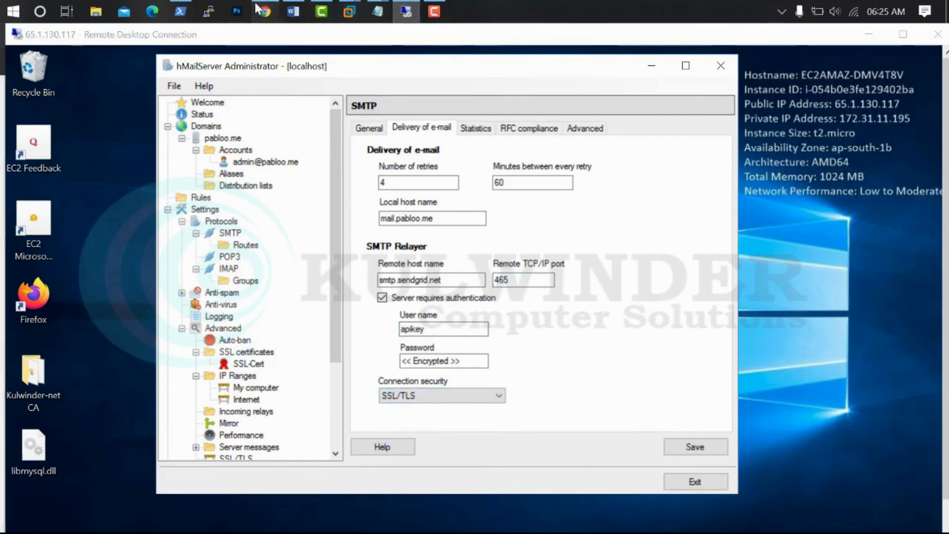
click(265, 11)
drag(460, 346, 593, 362)
click(410, 12)
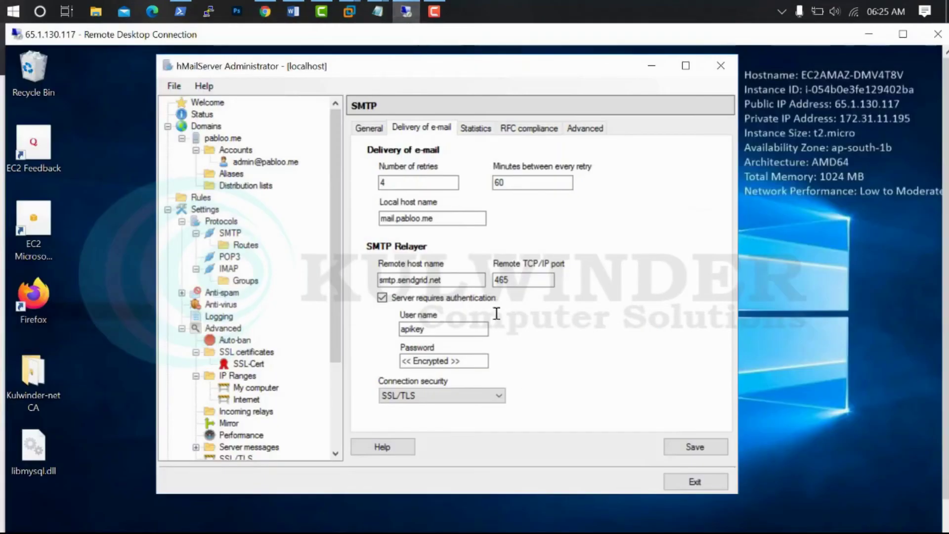
click(698, 450)
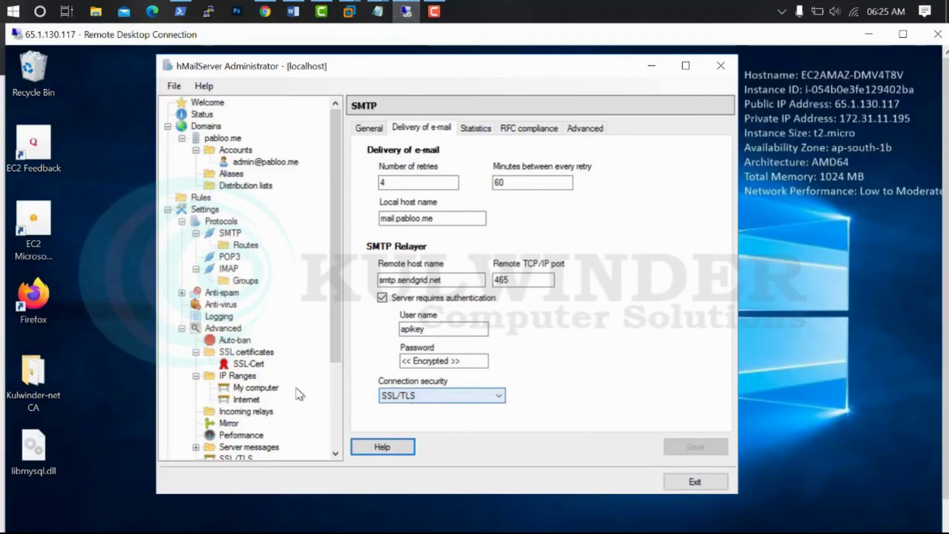
scroll(334, 381, down, 4)
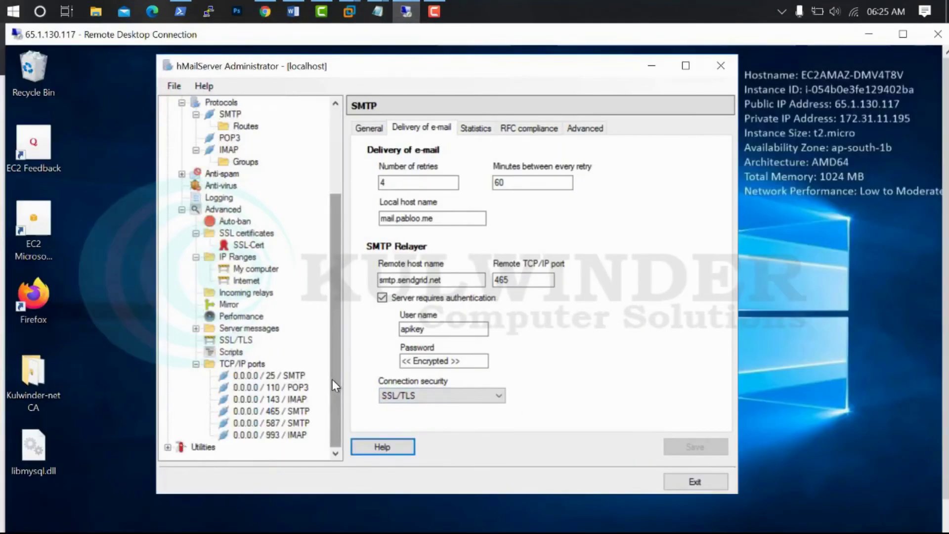
click(873, 33)
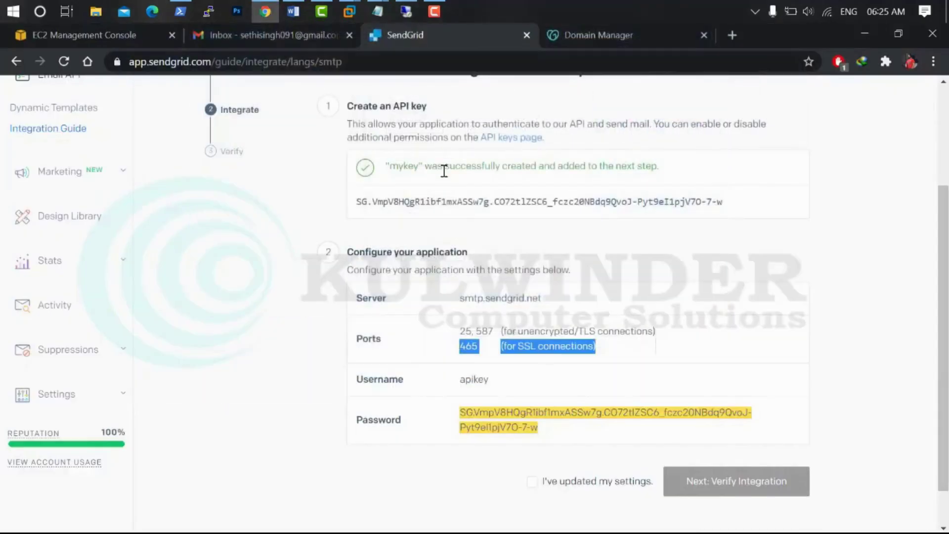
click(4, 7)
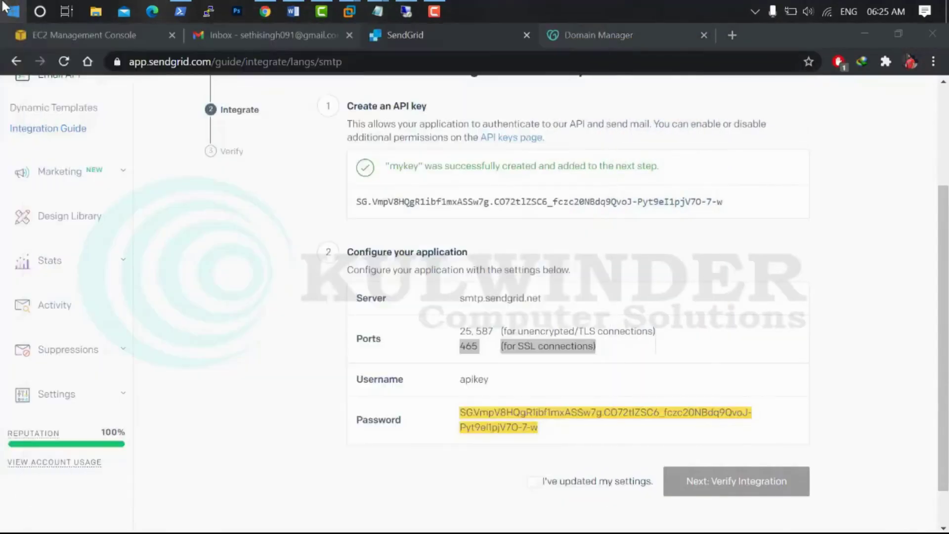
Launch Outlook 2016 and start a manual POP or IMAP account setup
click(864, 33)
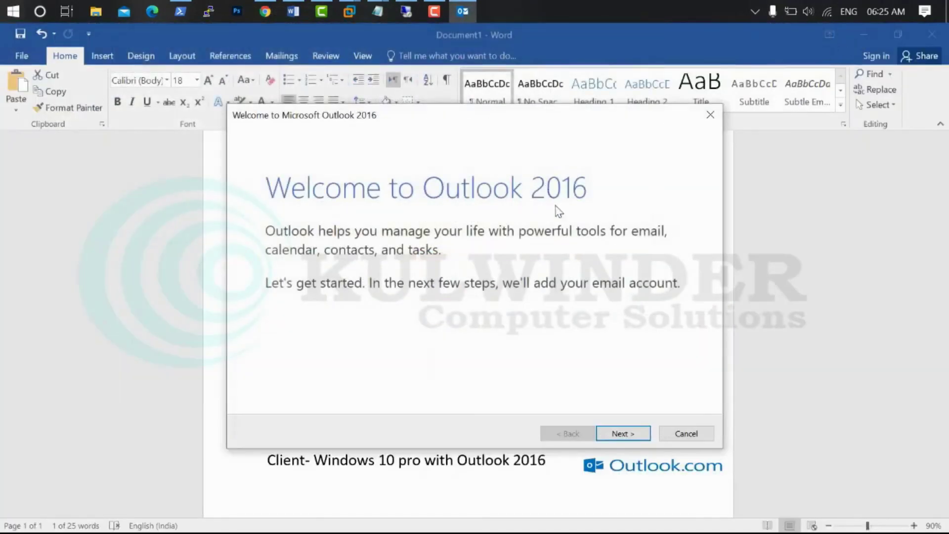
click(620, 434)
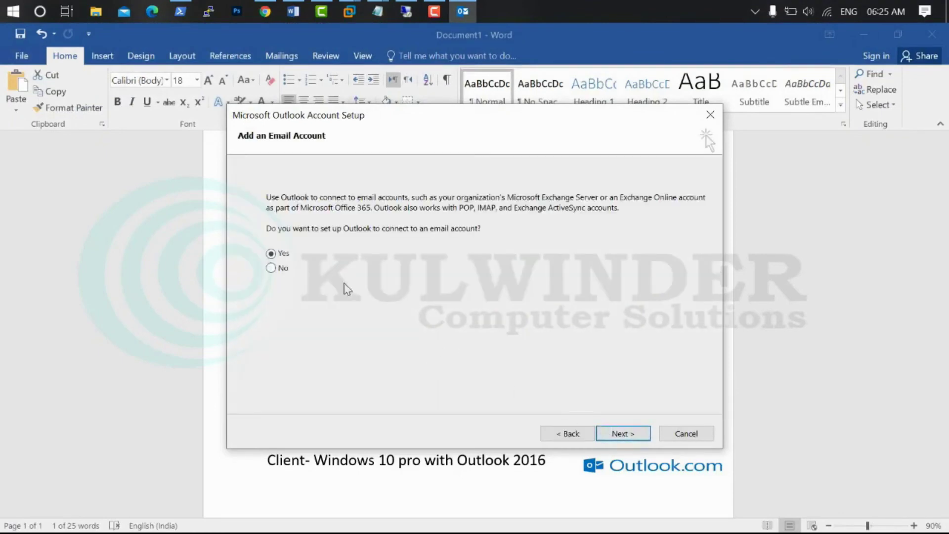
click(613, 433)
click(244, 395)
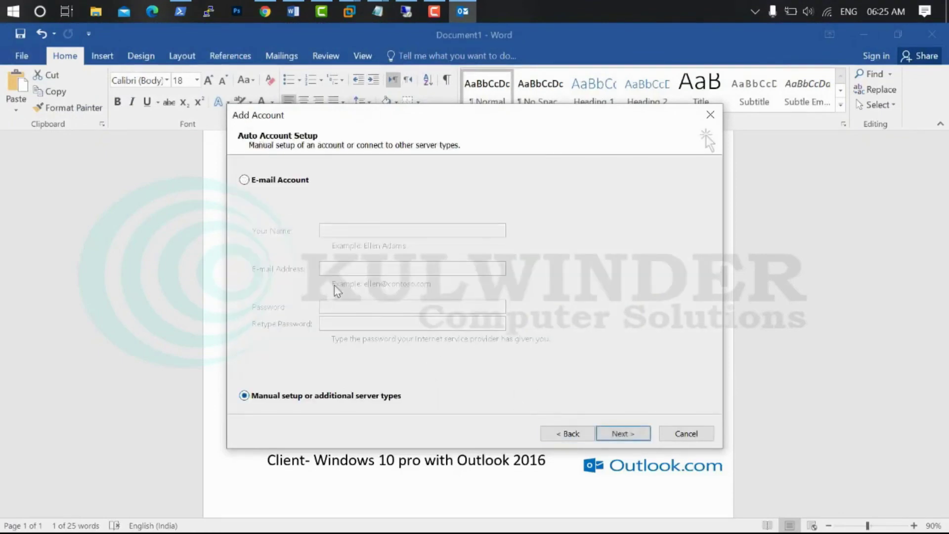
click(623, 434)
click(311, 214)
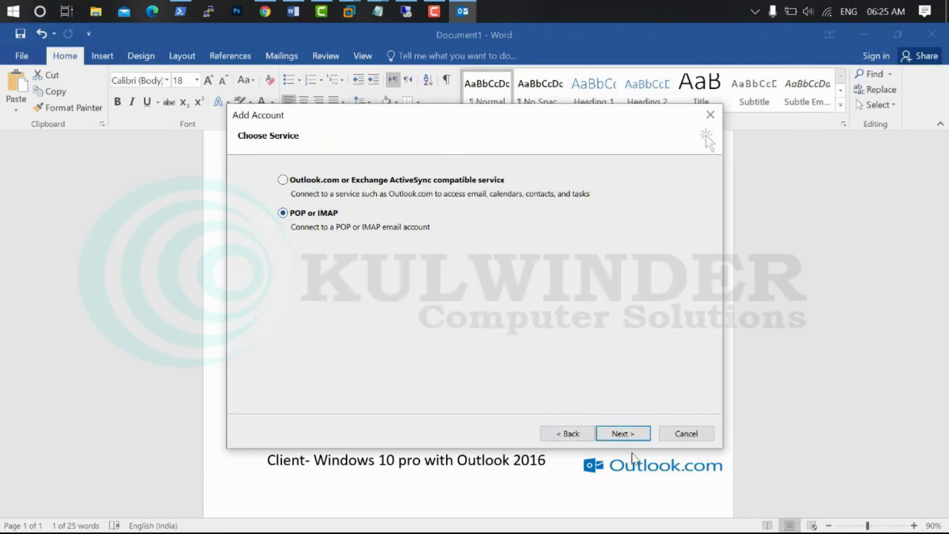
click(624, 435)
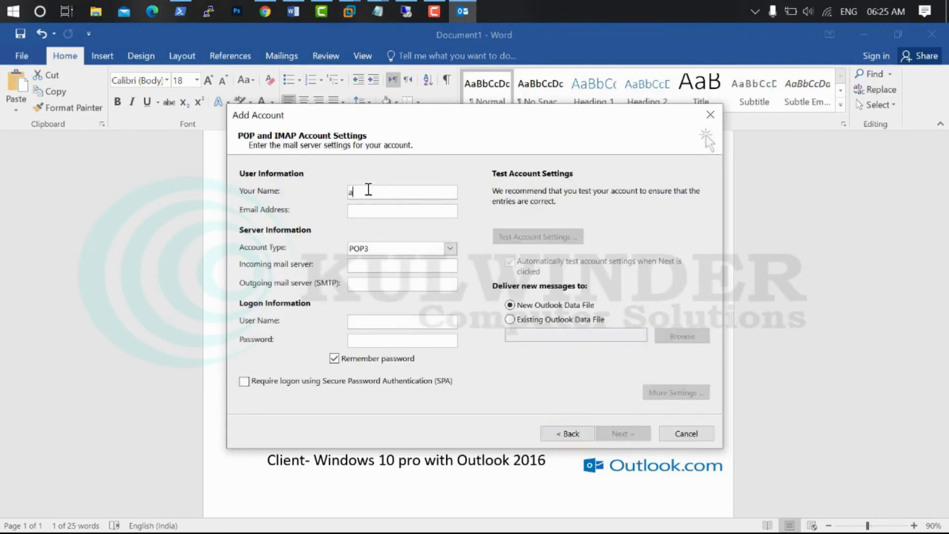
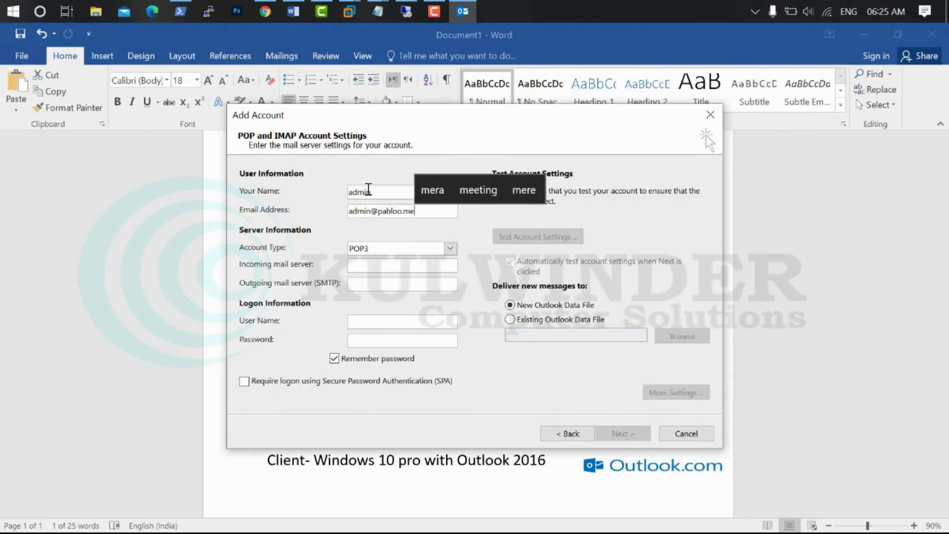
Enter the admin account's details as IMAP, with mail.pabloo.me incoming and outgoing, plus password
key(Tab)
key(Up)
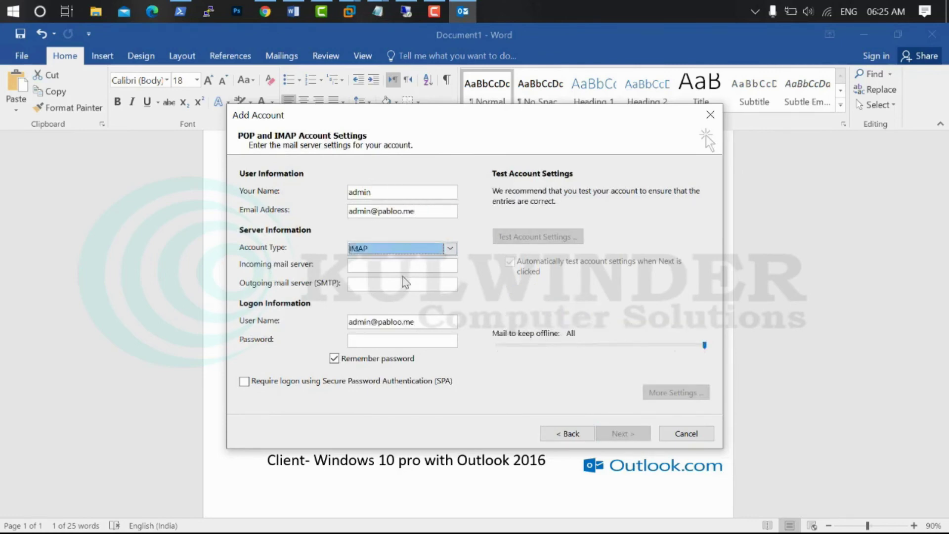
click(401, 264)
text(mail.pabloo.me)
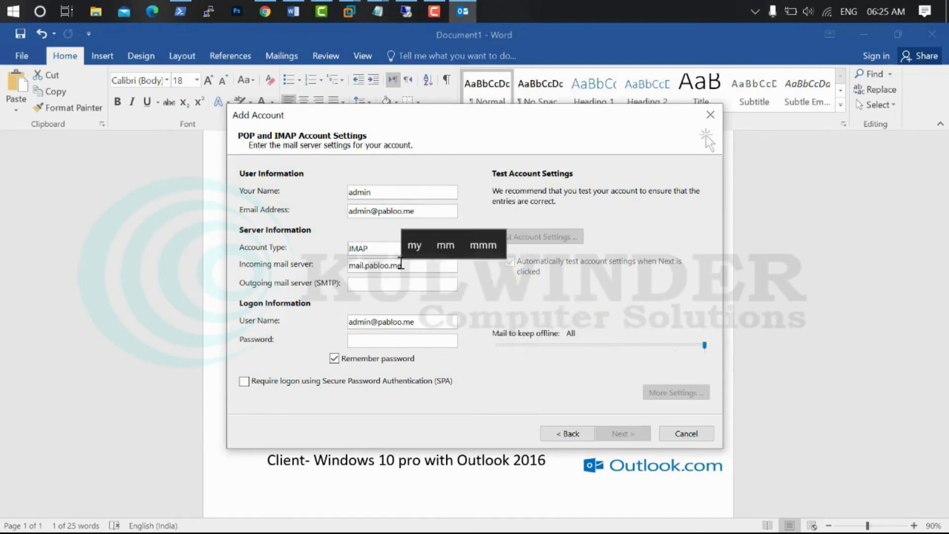
key(Tab)
text(mail)
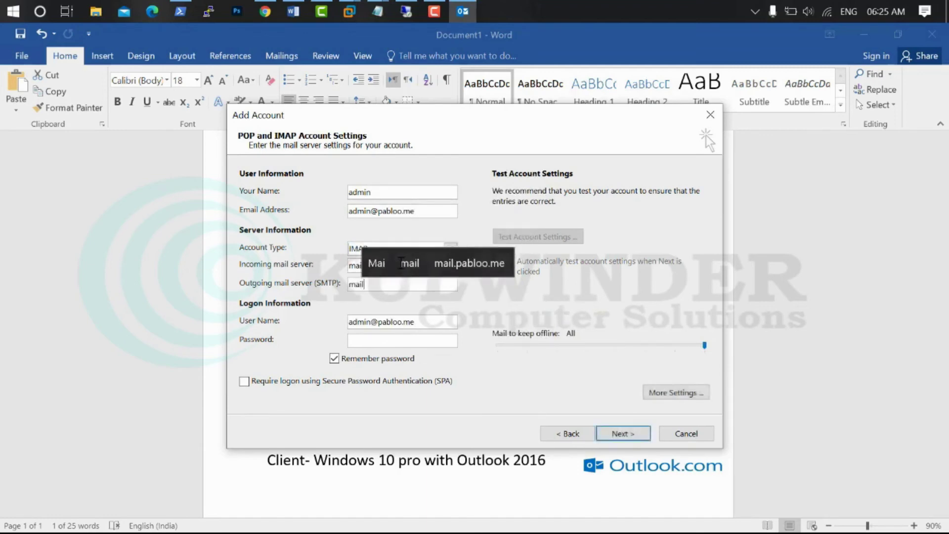
text(.pabloo.me)
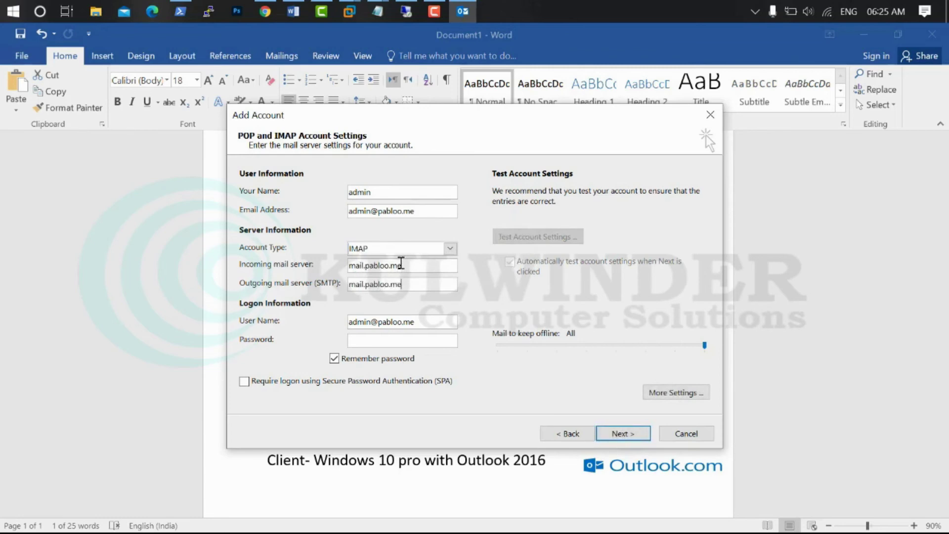
click(413, 341)
click(675, 392)
Require outgoing authentication and use SSL for IMAP on port 993 and SMTP on port 465
click(321, 209)
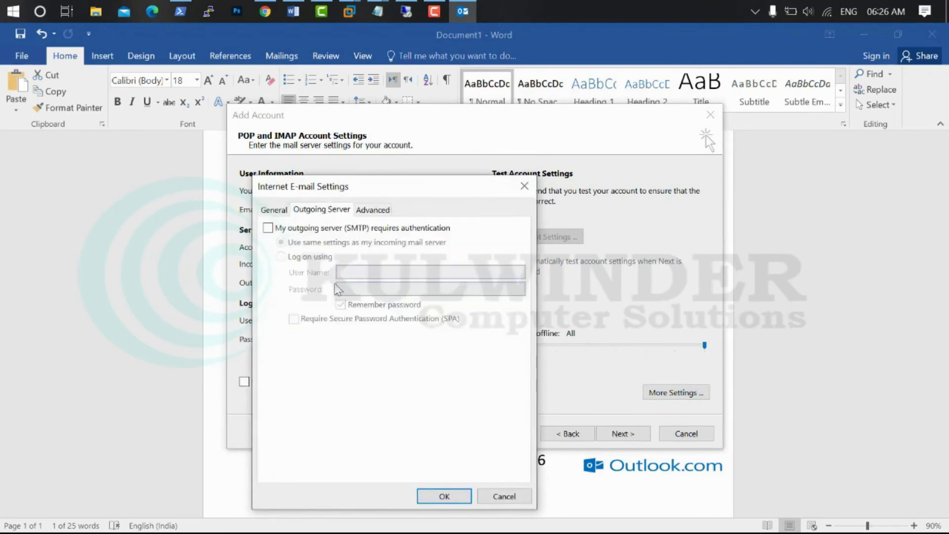
click(327, 229)
click(372, 211)
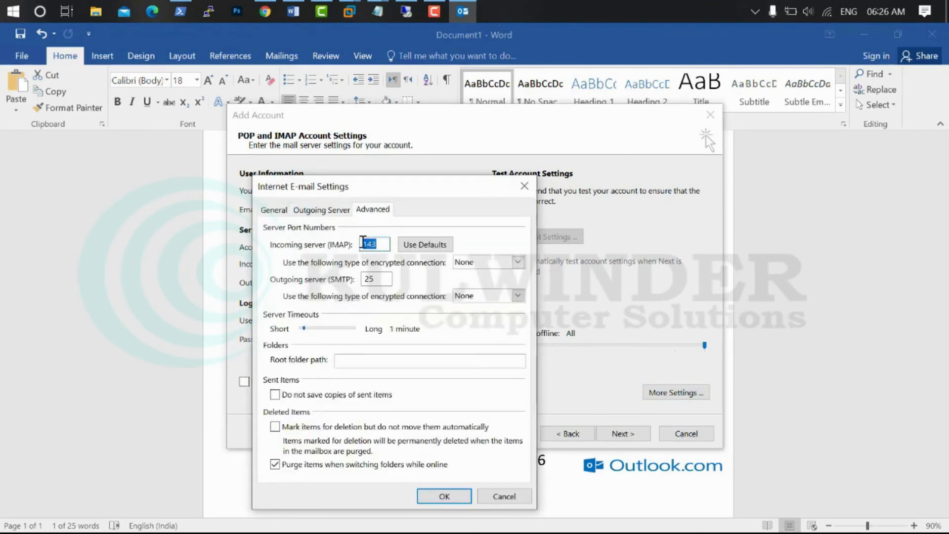
click(516, 262)
click(483, 285)
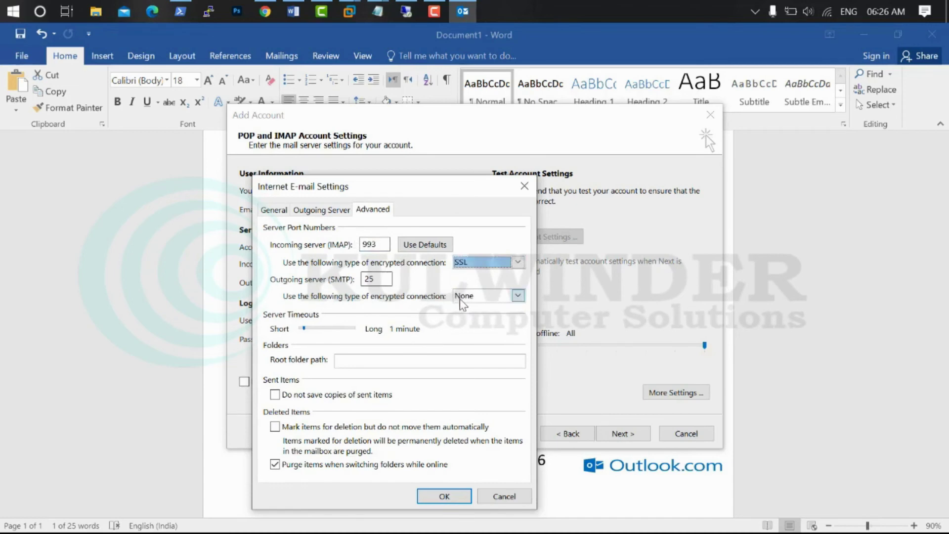
click(462, 297)
click(469, 320)
double_click(379, 279)
text(46)
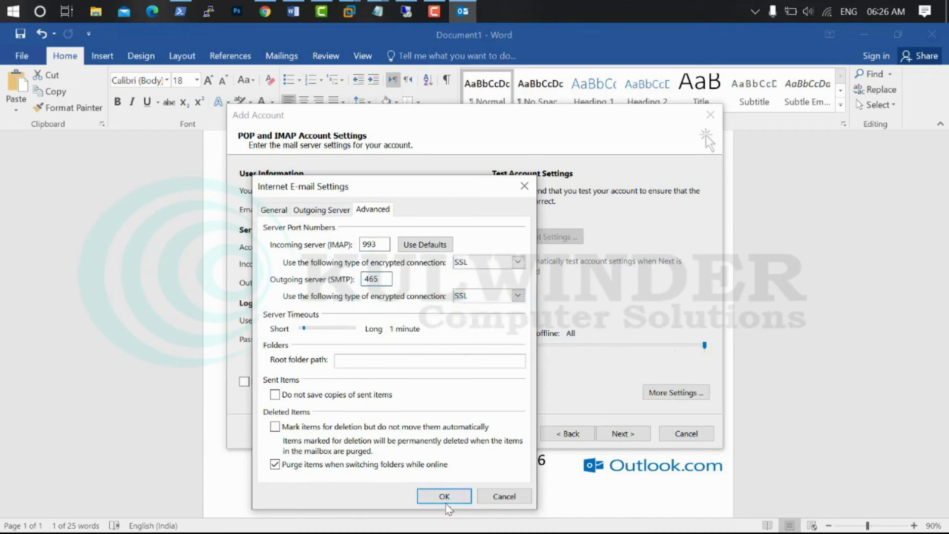
click(445, 496)
Test the account, accept the unverified certificate, and finish adding the IMAP account
click(609, 435)
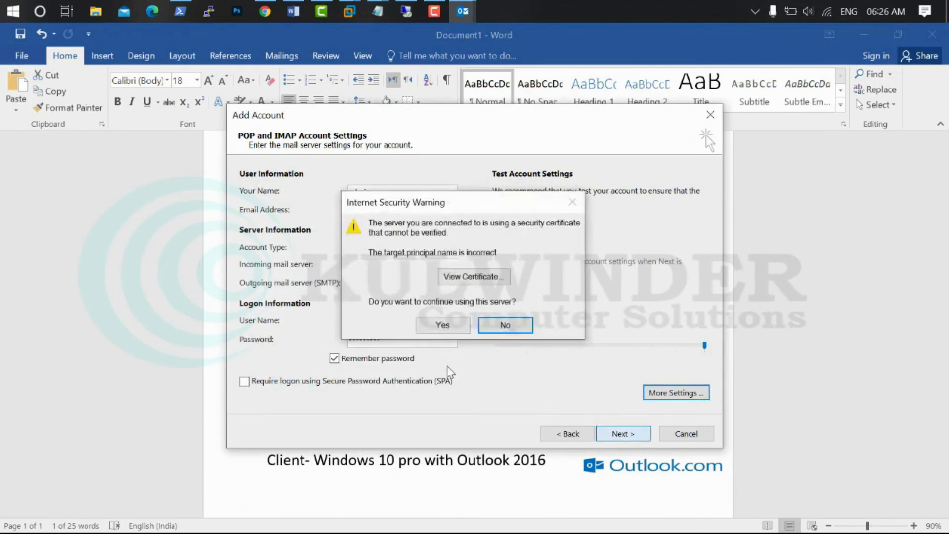
click(443, 325)
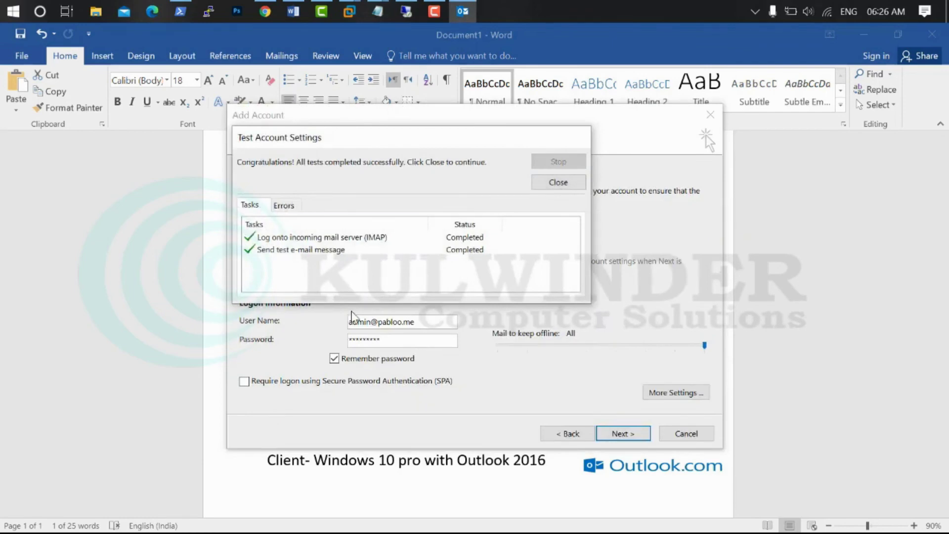
click(546, 181)
click(626, 433)
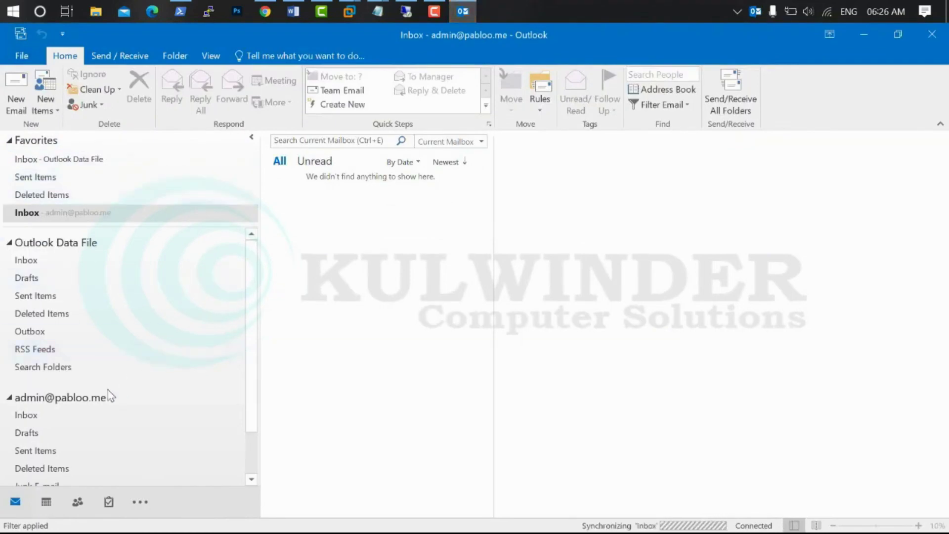
List the account above Outlook Data File and delete the automatic test message from its Inbox
drag(85, 404, 91, 237)
click(9, 141)
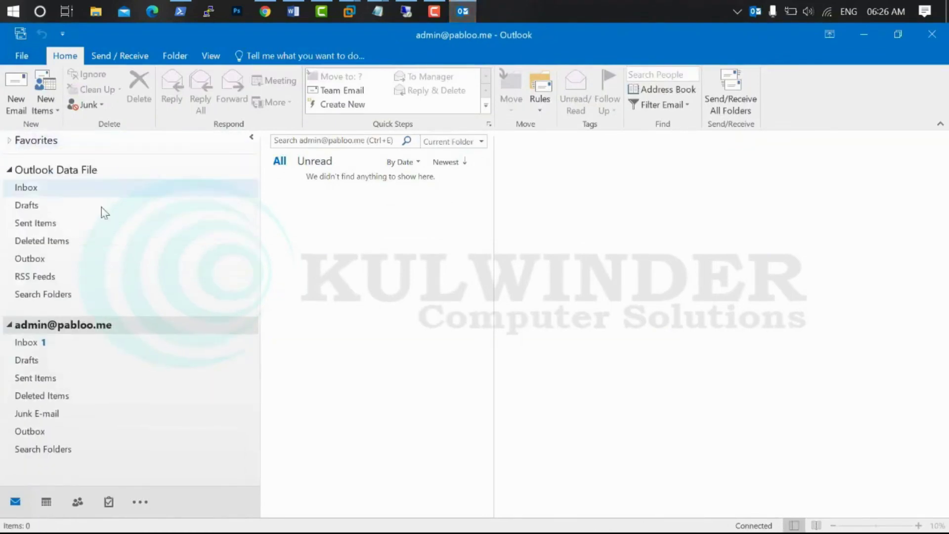
drag(78, 328, 93, 153)
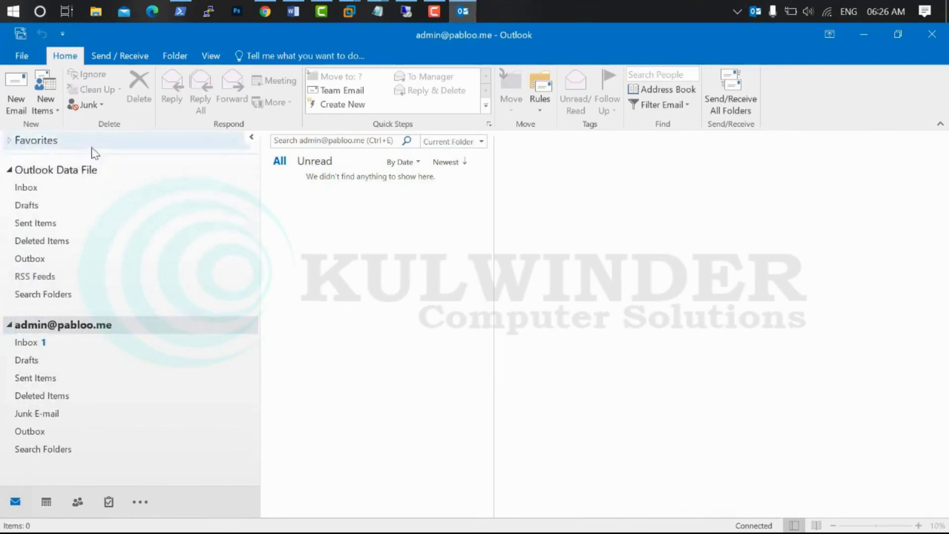
drag(78, 326, 95, 161)
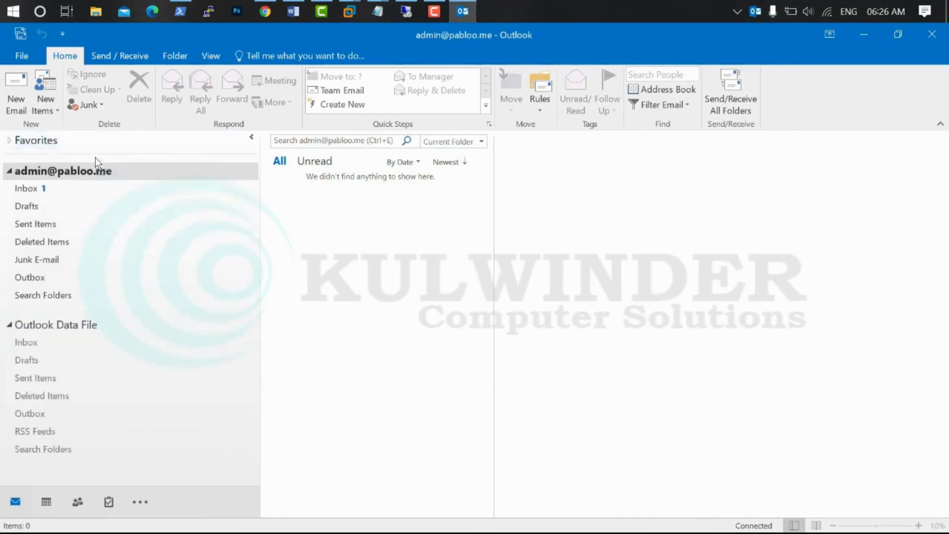
click(54, 188)
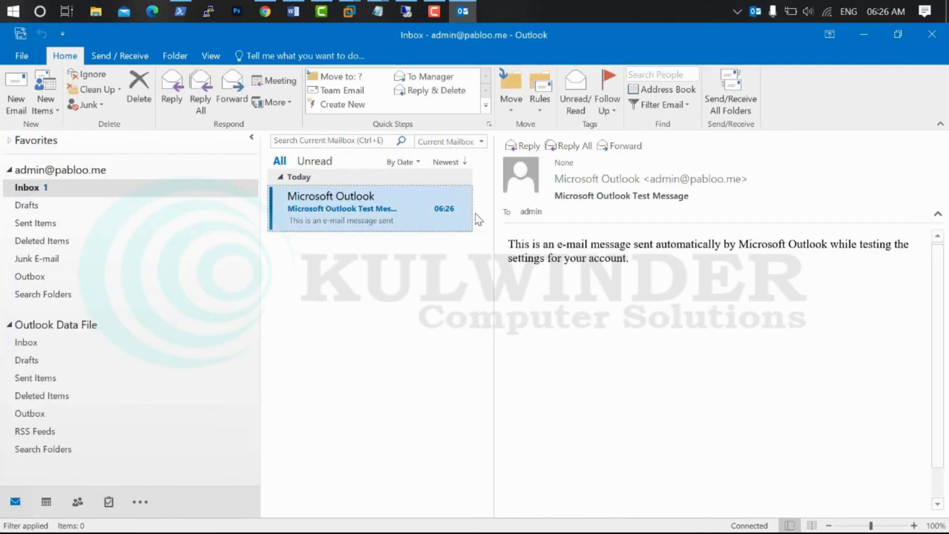
click(465, 208)
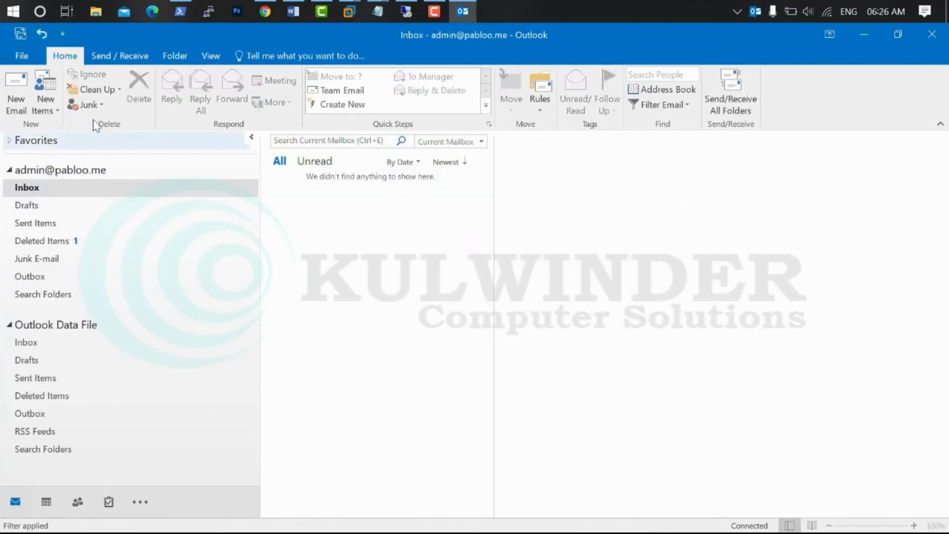
Send an email titled 'testing email' with body 'hello ther' to the Gmail recipient
click(16, 91)
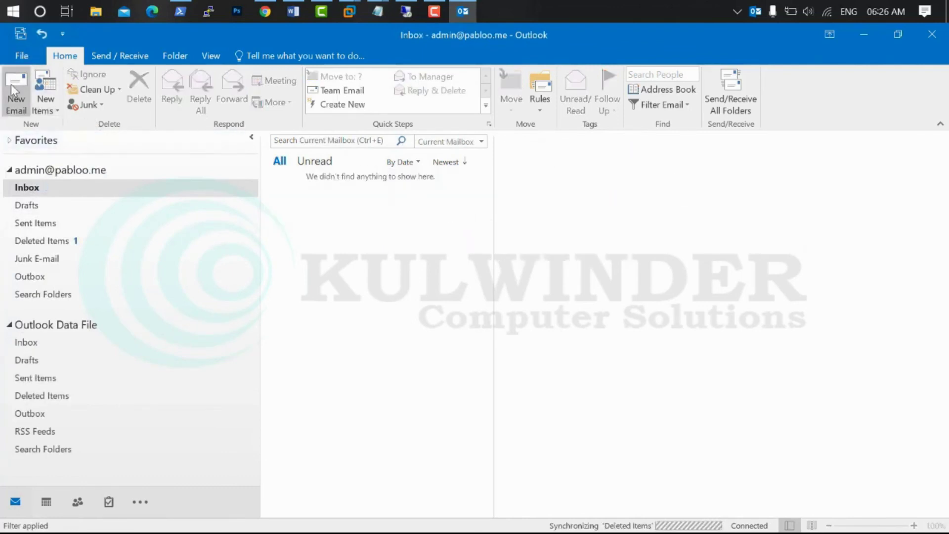
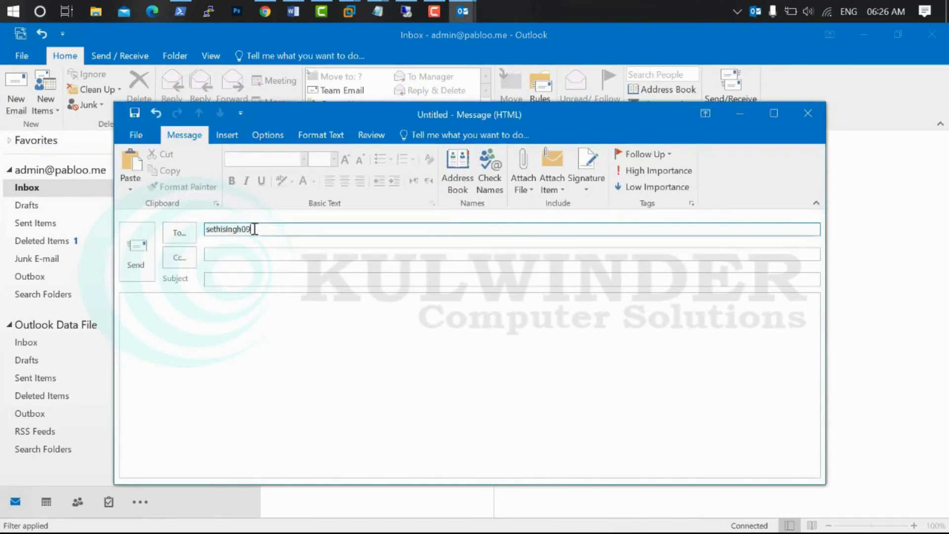
key(Tab)
key(Tab)
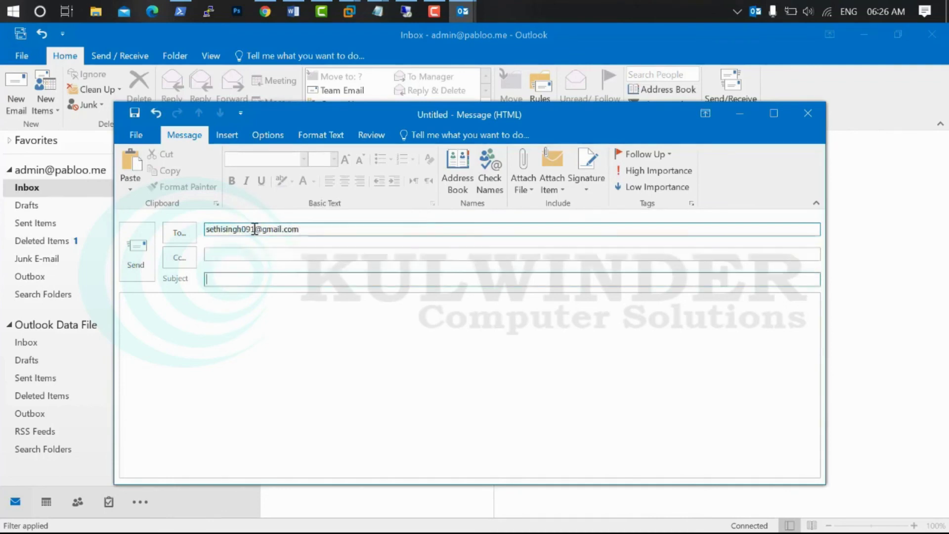
text(testing email)
key(Tab)
text(hello ther)
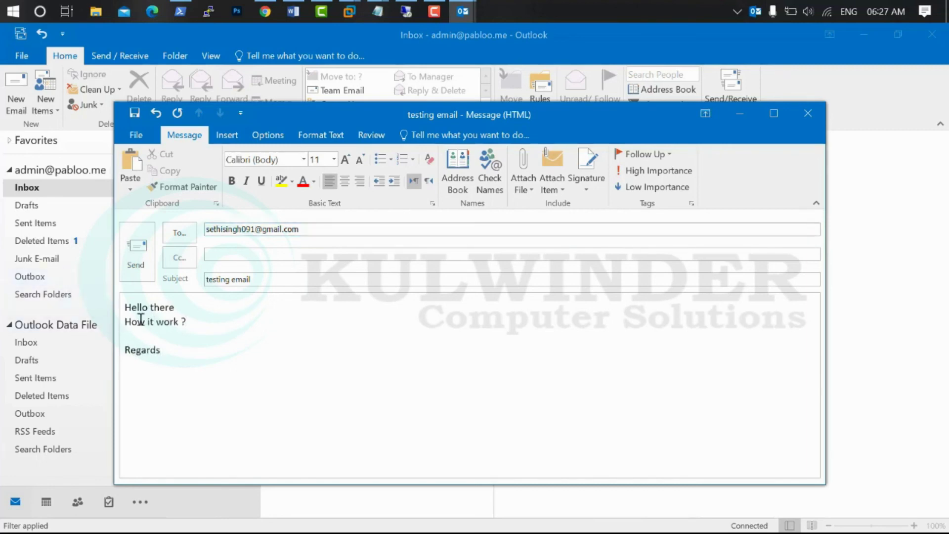
click(134, 248)
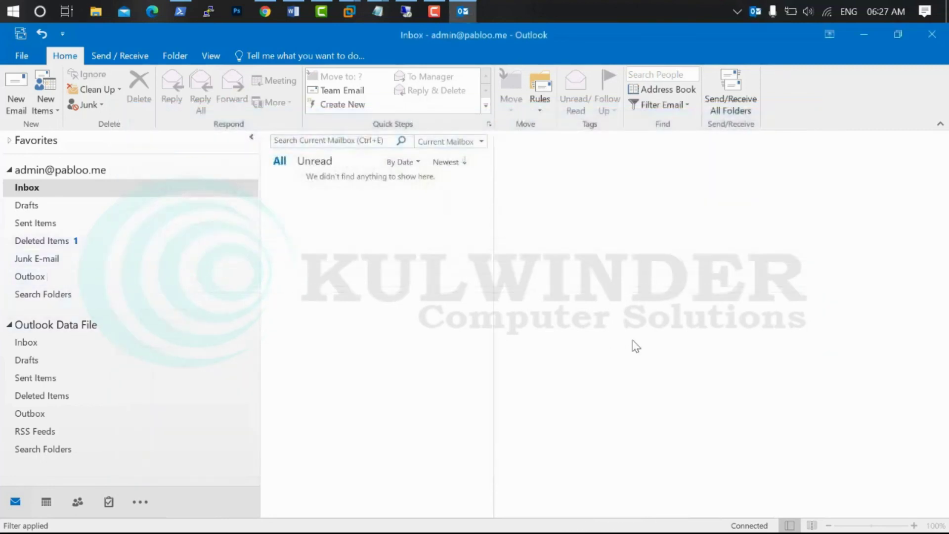
In Gmail, refresh the inbox and open 'testing email' from the Updates category
click(265, 11)
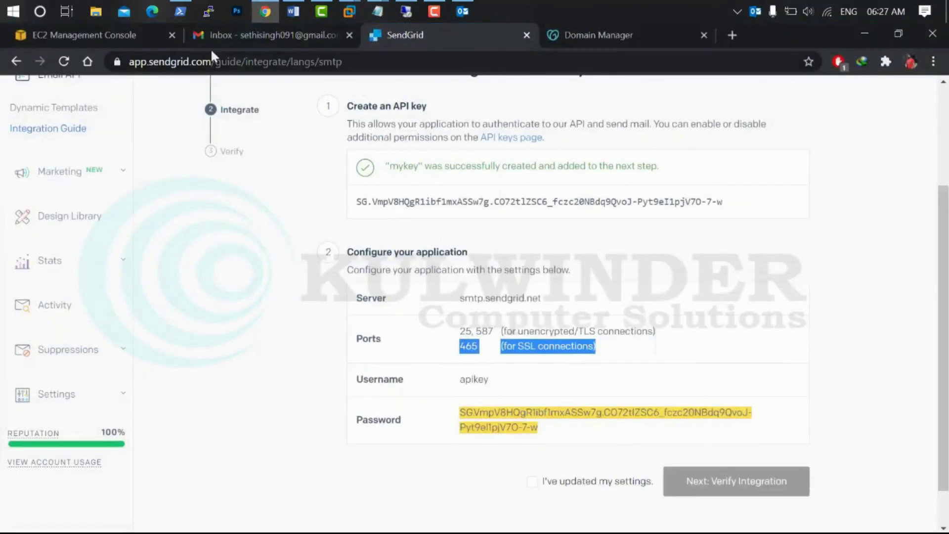
click(235, 43)
click(255, 141)
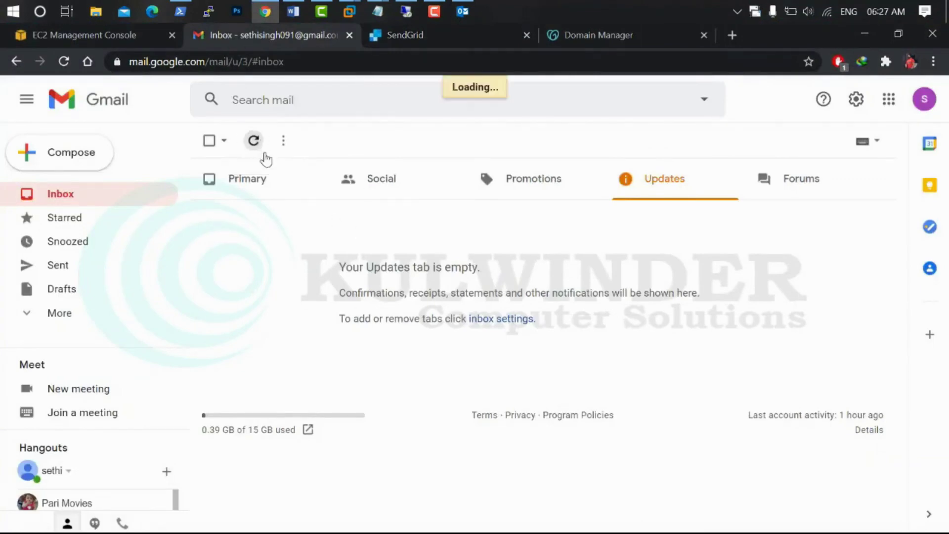
click(254, 141)
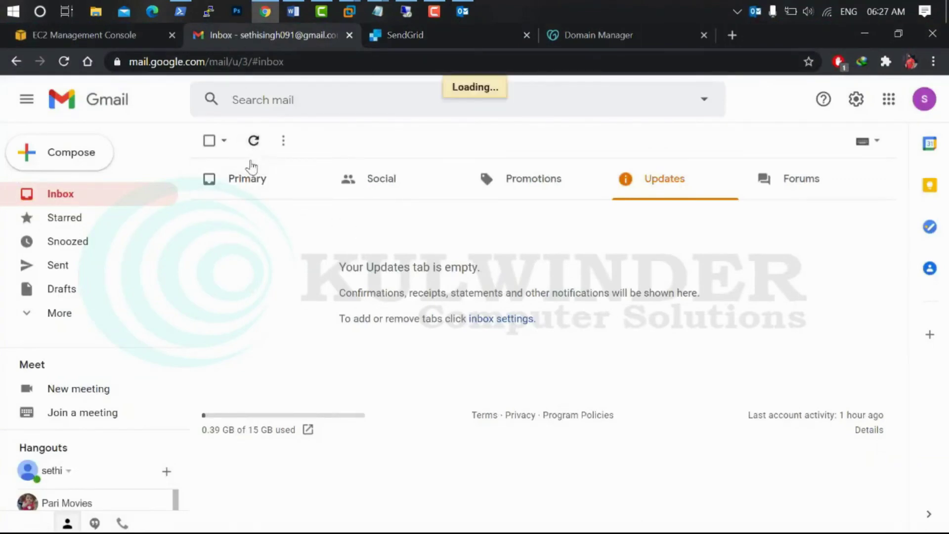
click(806, 200)
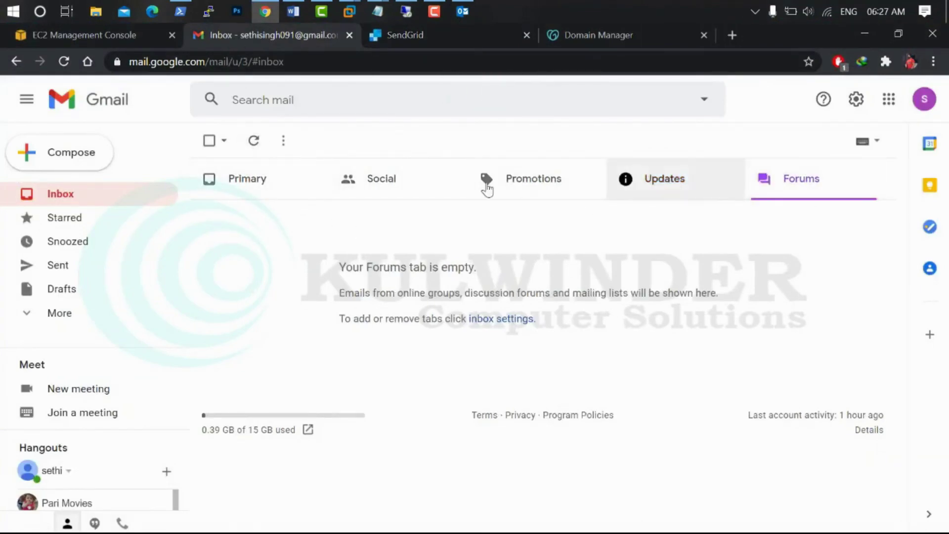
click(290, 180)
click(255, 142)
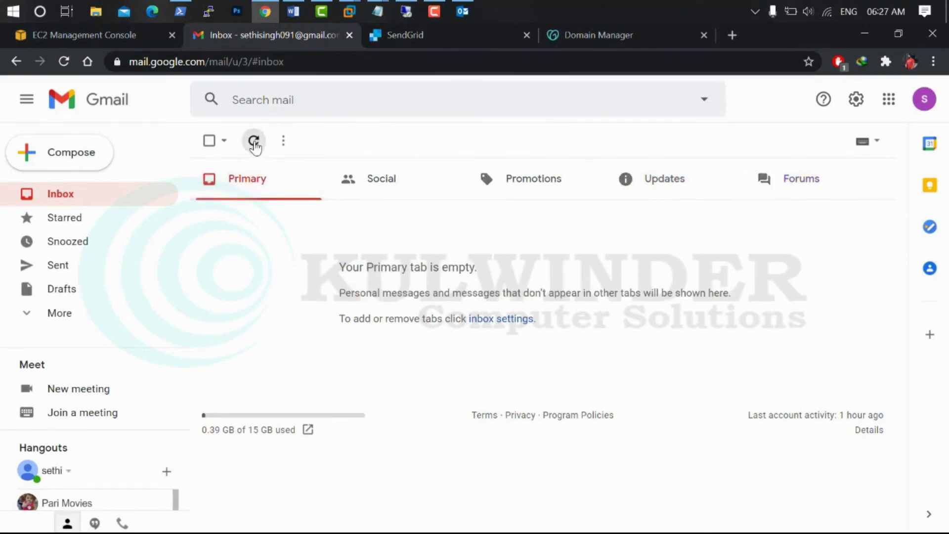
click(663, 189)
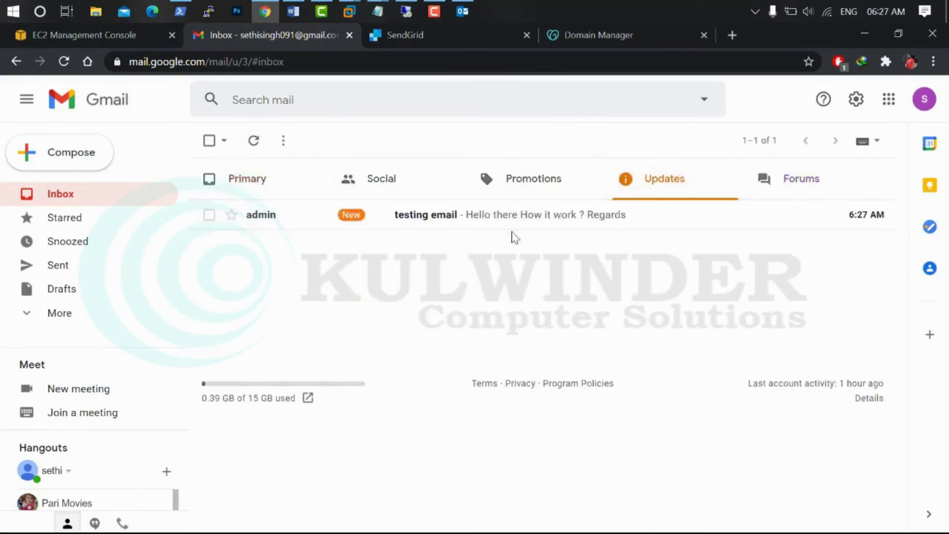
click(427, 216)
Reply with 'ok work great' and 'Thank you' on a new line, and send it
click(310, 356)
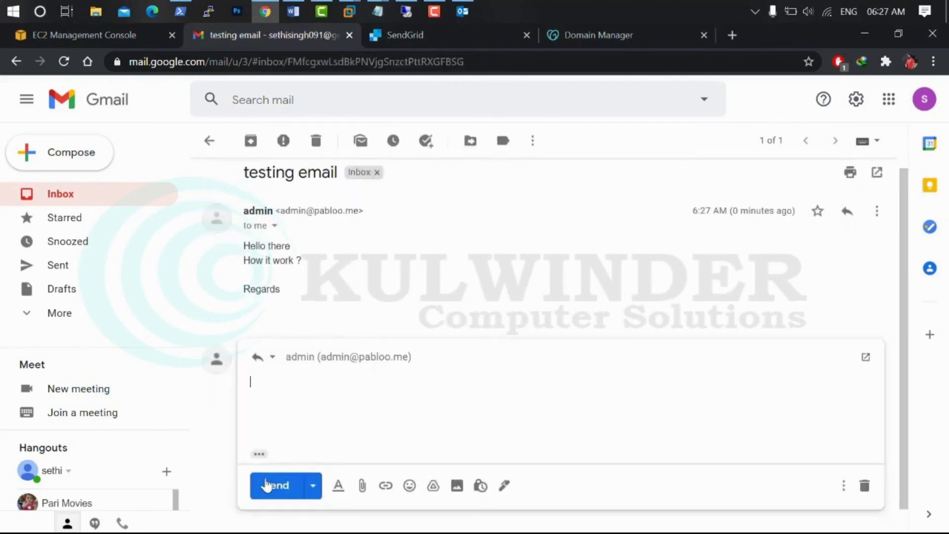
text(ok work greate)
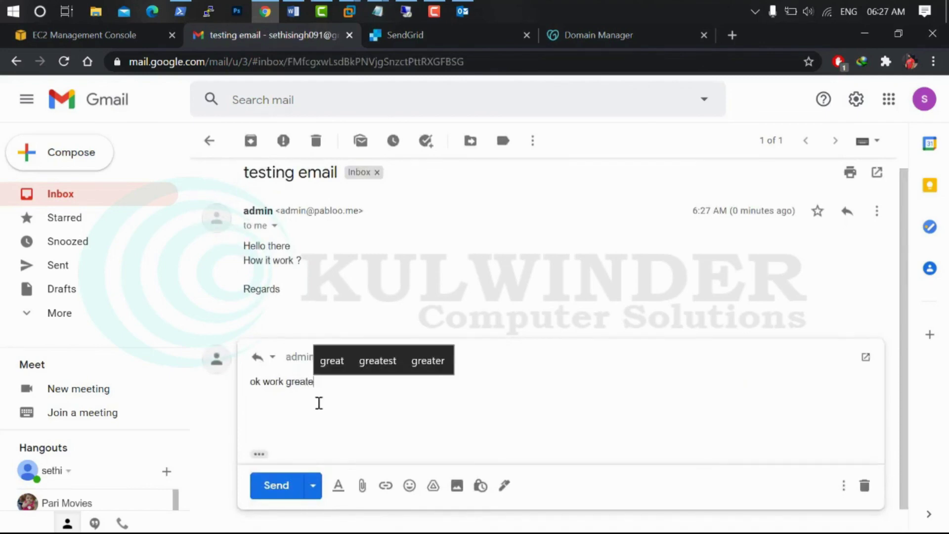
key(BackSpace)
key(Return)
key(Return)
text(Thank you)
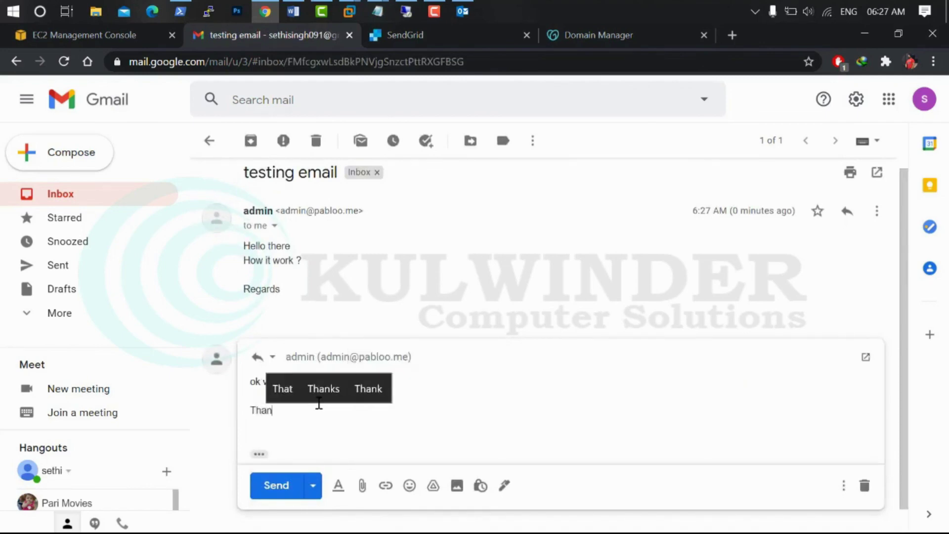
click(279, 484)
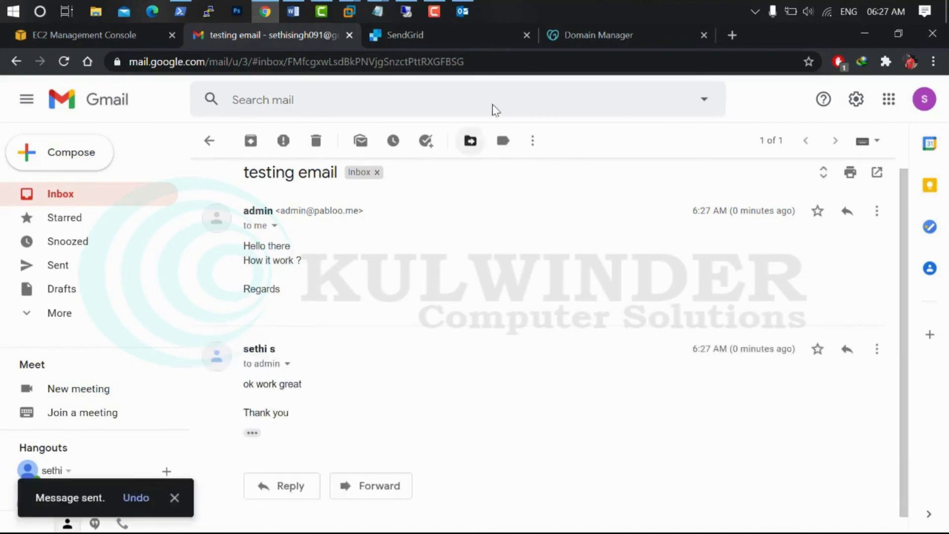
click(470, 14)
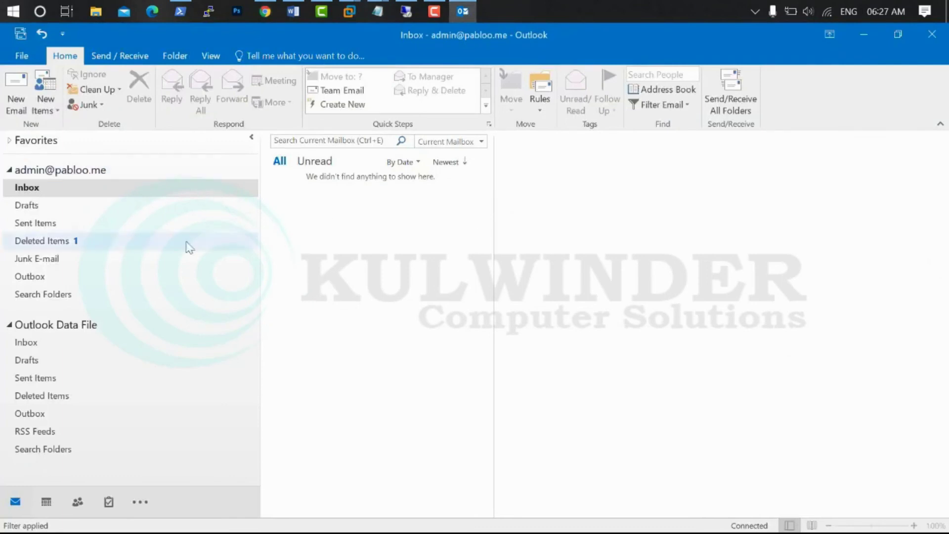
Run Send/Receive three times until 'Re: testing email' arrives, then return to the Gmail thread
click(20, 33)
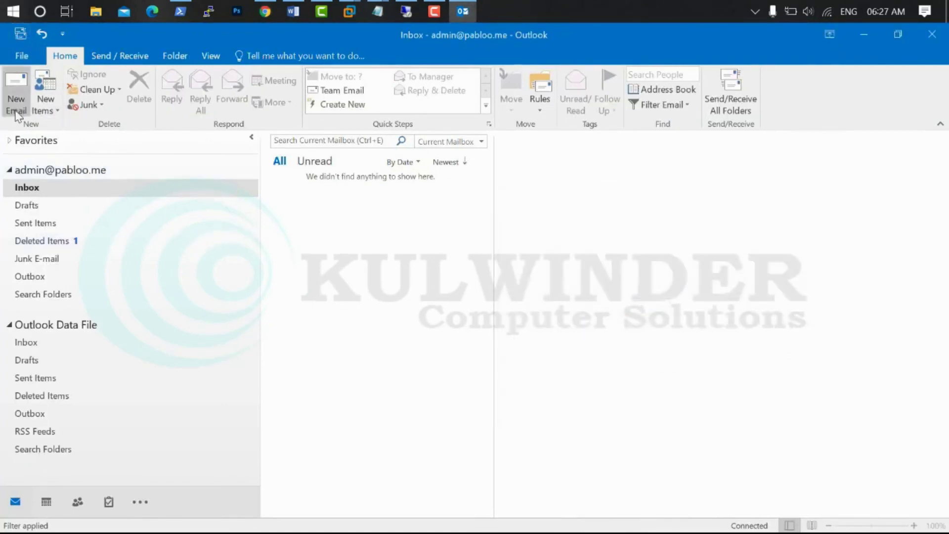
click(20, 33)
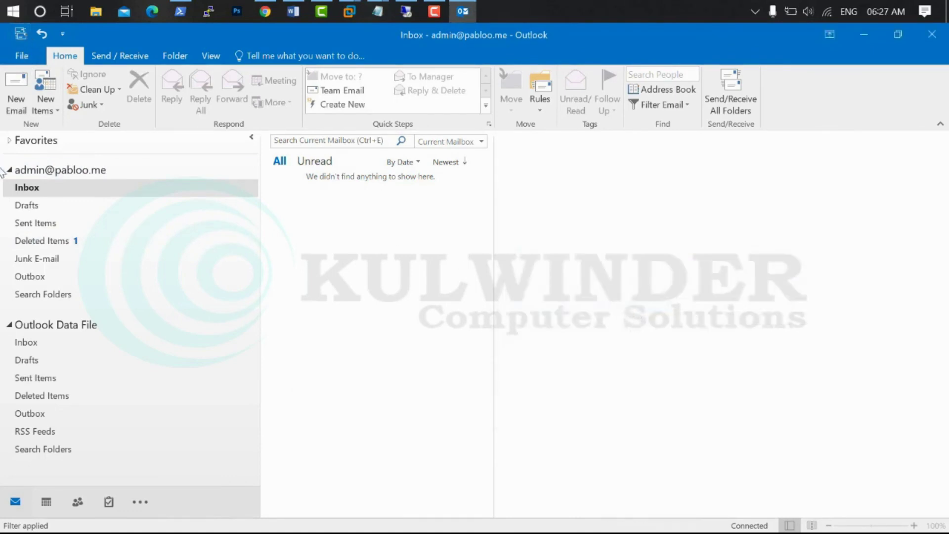
click(19, 33)
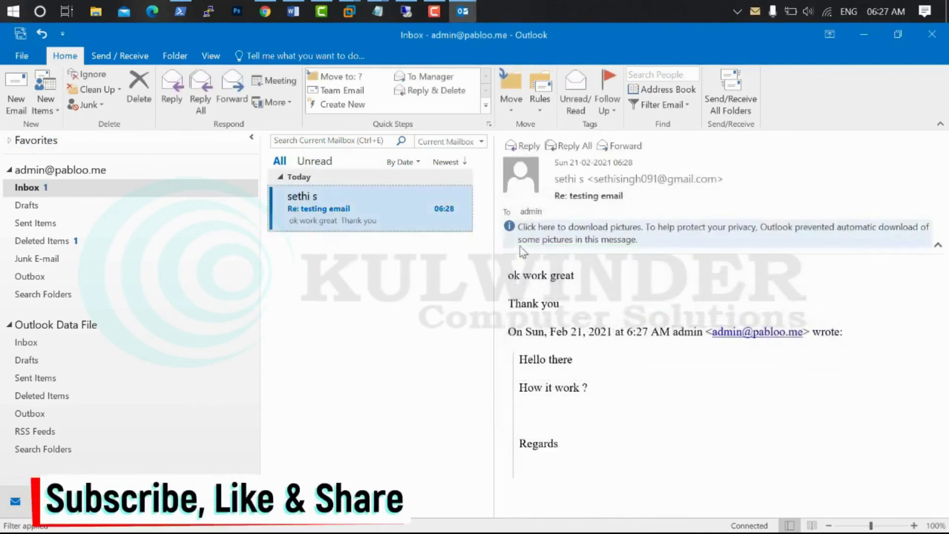
click(265, 10)
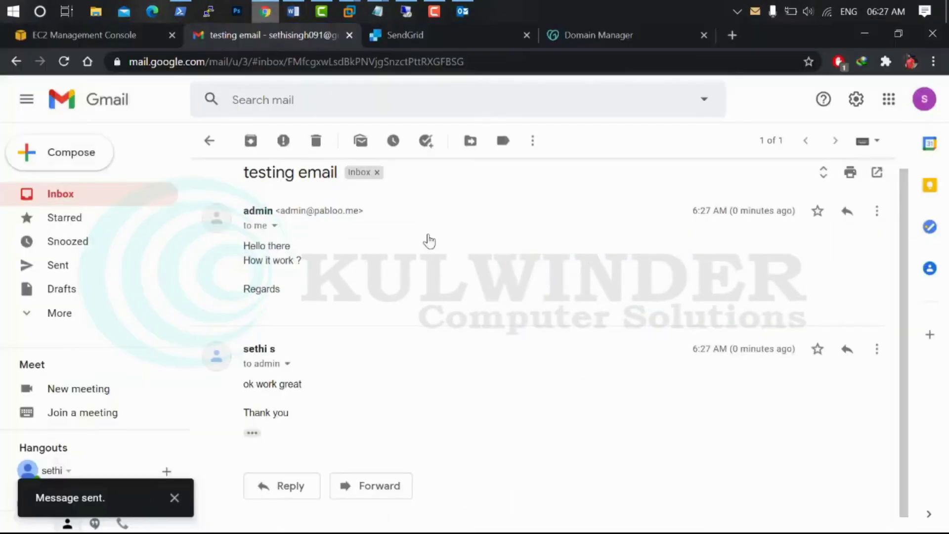